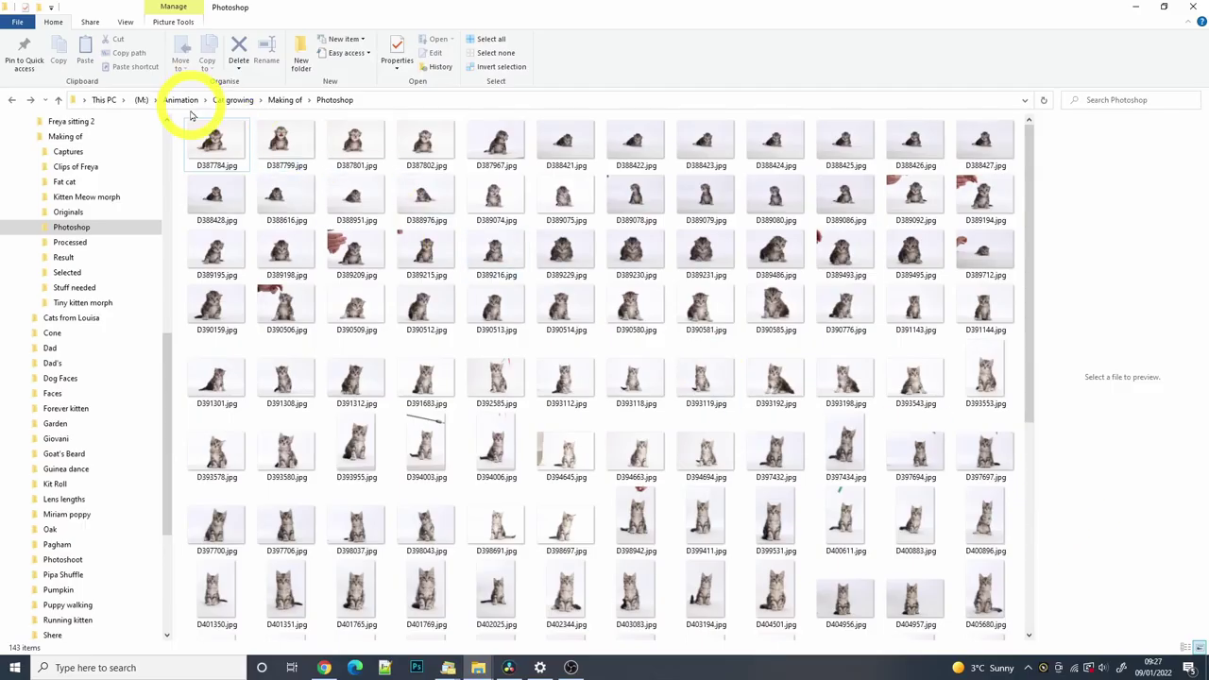
Select the 15 kitten-to-cat JPGs, starting with D387784.jpg through to a grown cat photo
{"action": "left_click", "coordinate": [214, 141]}
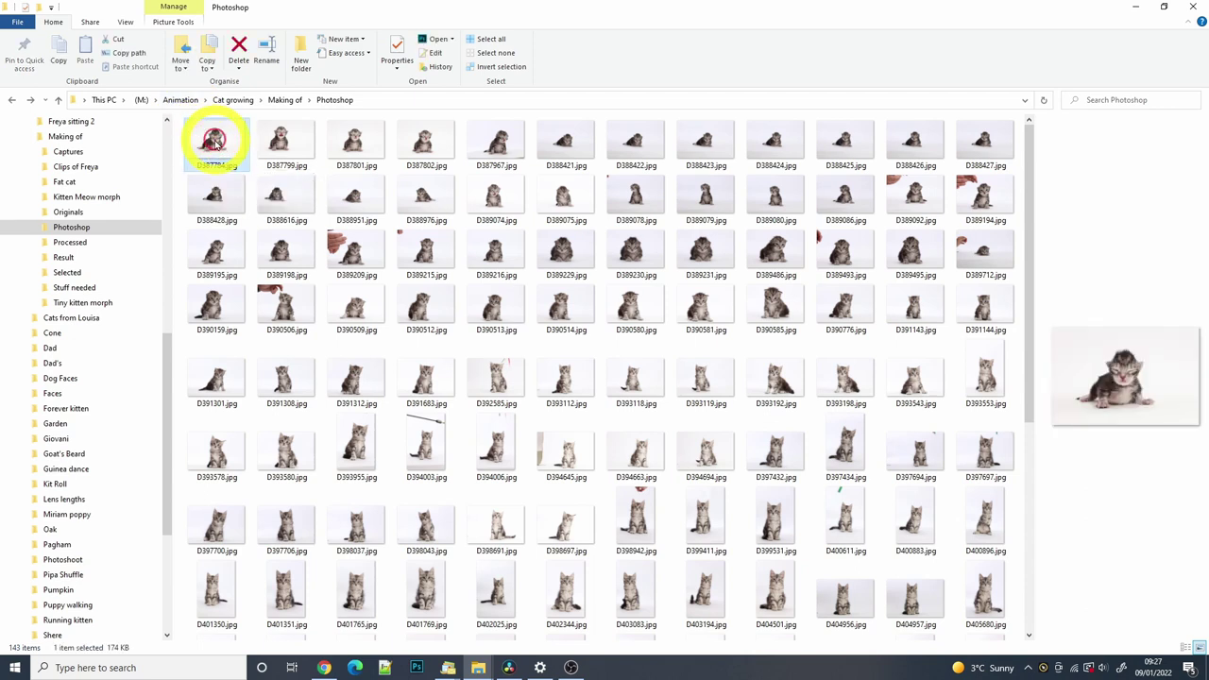
{"action": "left_click", "coordinate": [288, 149], "text": "ctrl"}
{"action": "left_click", "coordinate": [425, 250], "text": "ctrl"}
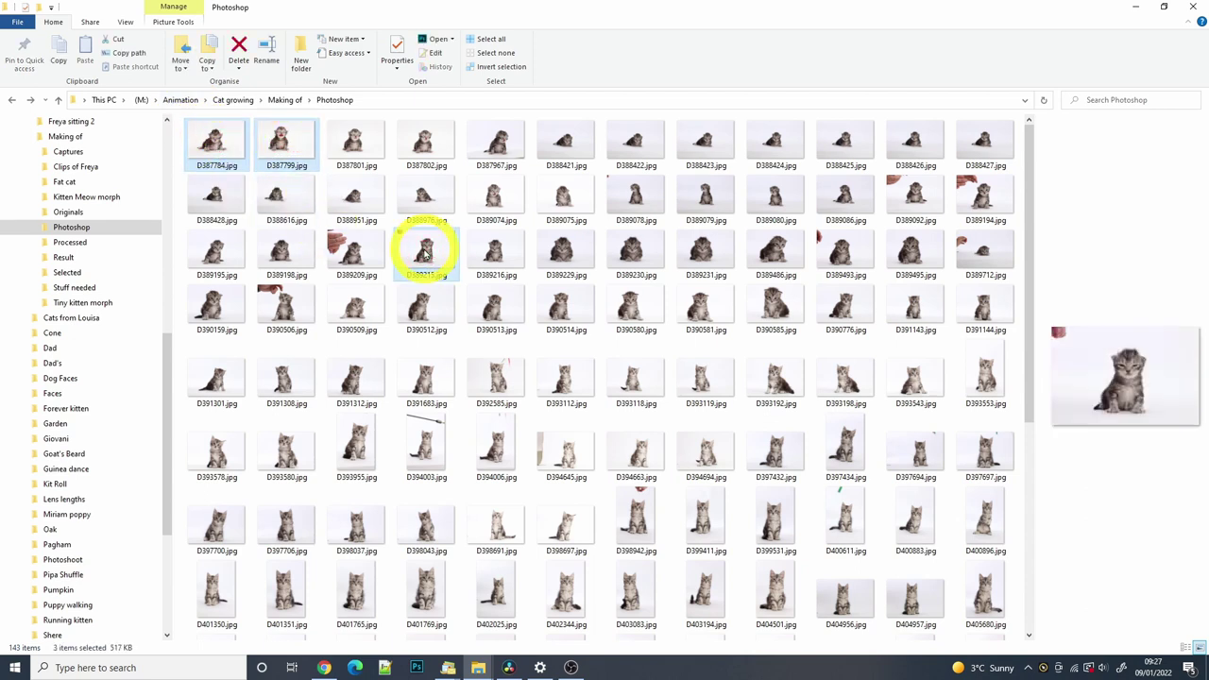
{"action": "left_click", "coordinate": [425, 377], "text": "ctrl"}
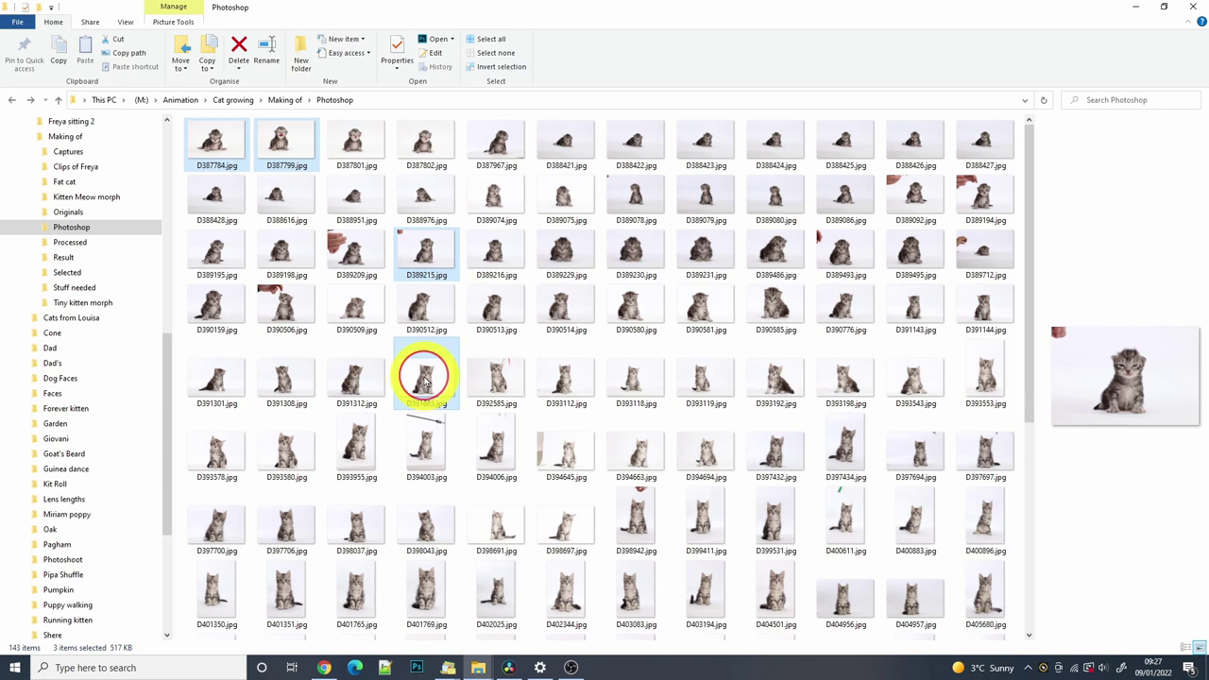
{"action": "left_click", "coordinate": [493, 451], "text": "ctrl"}
{"action": "left_click", "coordinate": [359, 526], "text": "ctrl"}
{"action": "left_click", "coordinate": [704, 529], "text": "ctrl"}
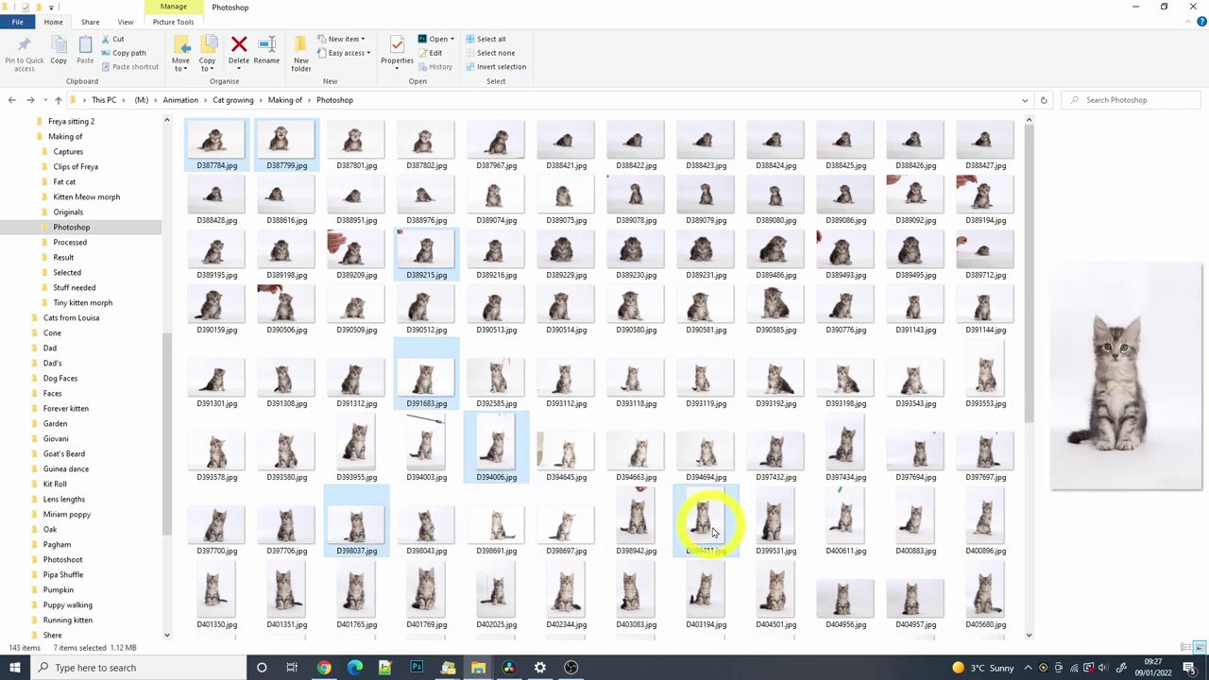
{"action": "left_click", "coordinate": [636, 595], "text": "ctrl"}
{"action": "scroll", "coordinate": [661, 529], "scroll_direction": "down", "scroll_amount": 3}
{"action": "left_click", "coordinate": [486, 455], "text": "ctrl"}
{"action": "left_click", "coordinate": [425, 529], "text": "ctrl"}
{"action": "left_click", "coordinate": [704, 529], "text": "ctrl"}
{"action": "left_click", "coordinate": [426, 595], "text": "ctrl"}
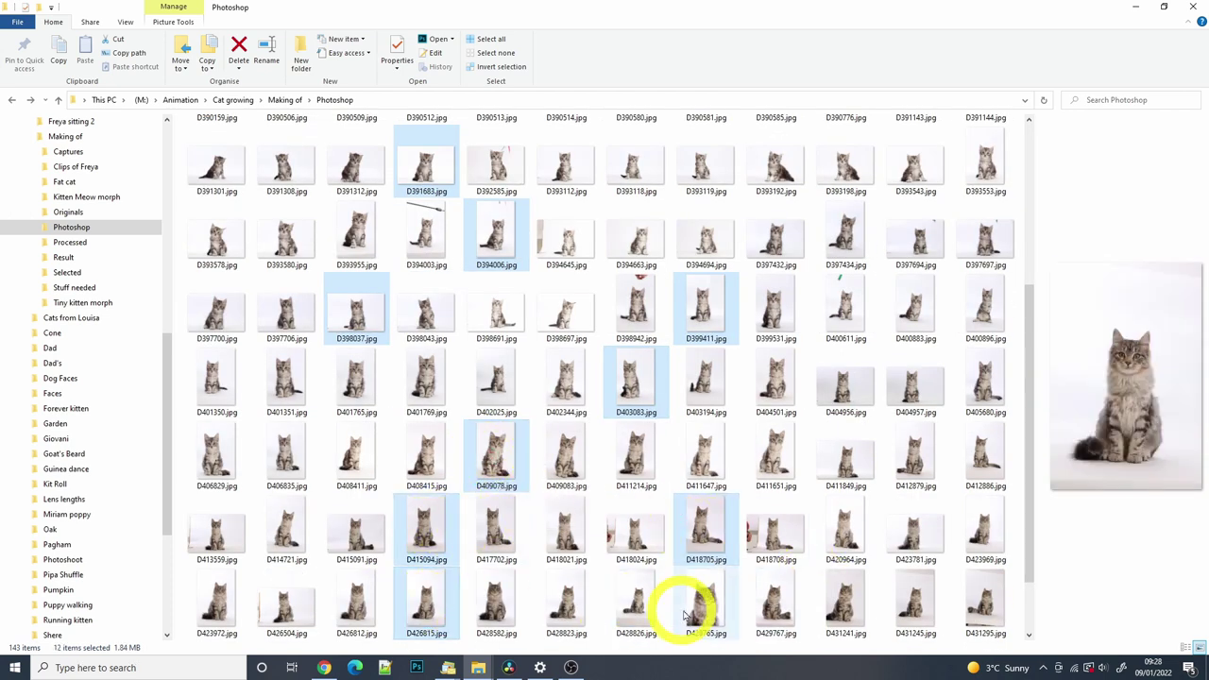
{"action": "left_click", "coordinate": [775, 595], "text": "ctrl"}
{"action": "scroll", "coordinate": [444, 599], "scroll_direction": "down", "scroll_amount": 1}
{"action": "left_click", "coordinate": [216, 604], "text": "ctrl"}
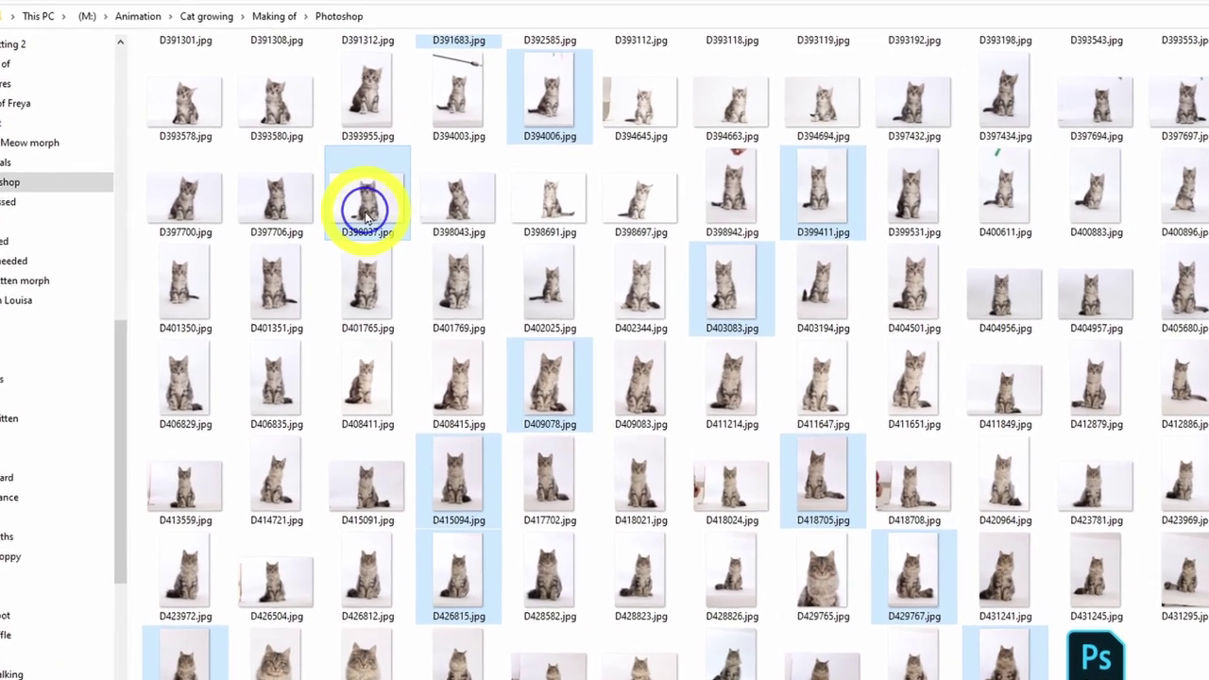
Copy the chosen photos into a new folder named Selected
{"action": "right_click", "coordinate": [367, 216]}
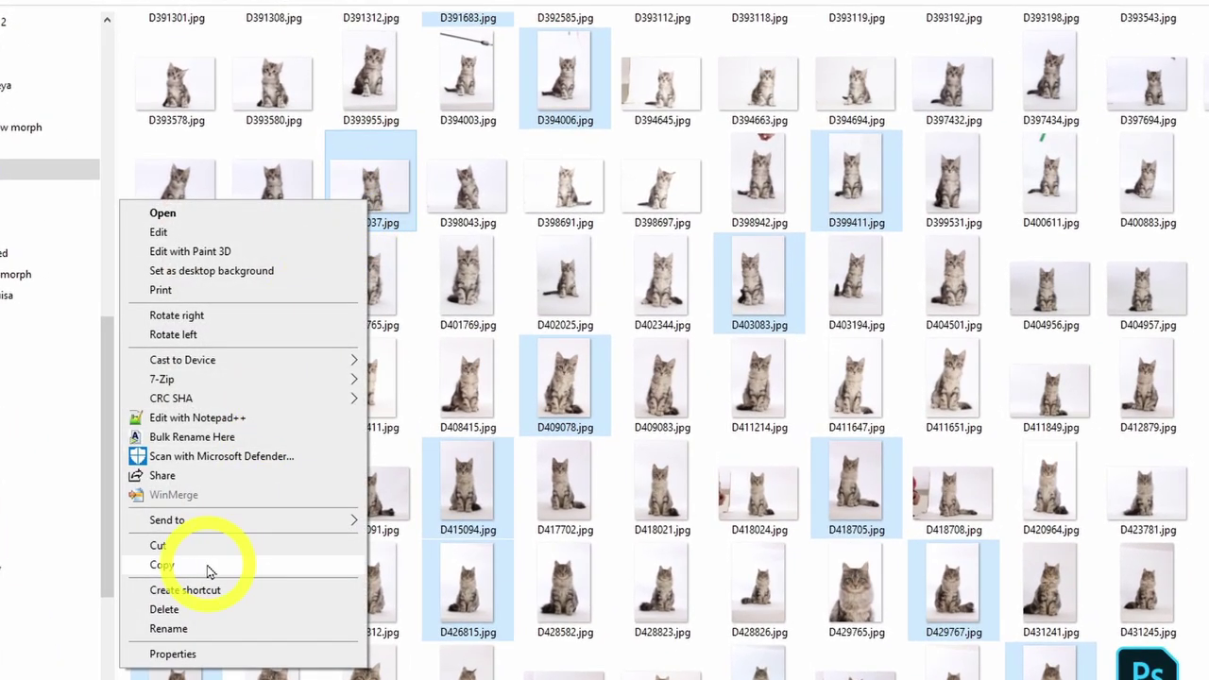
{"action": "left_click", "coordinate": [209, 567]}
{"action": "right_click", "coordinate": [316, 269]}
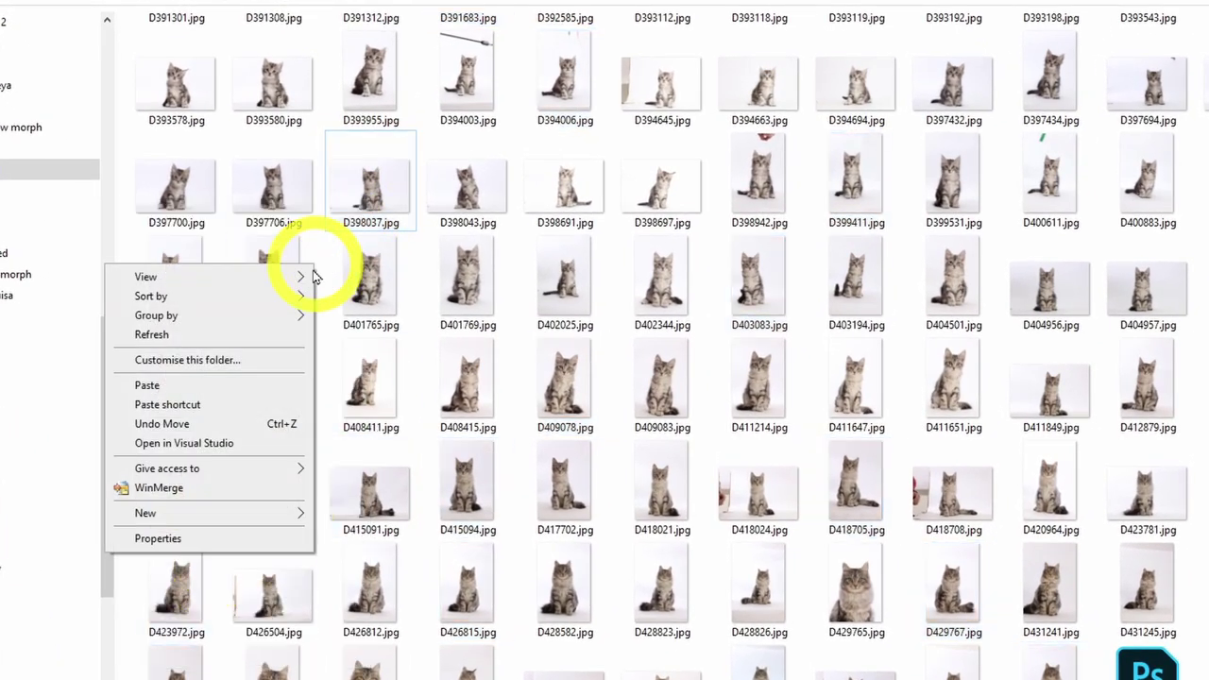
{"action": "mouse_move", "coordinate": [248, 515]}
{"action": "left_click", "coordinate": [351, 513]}
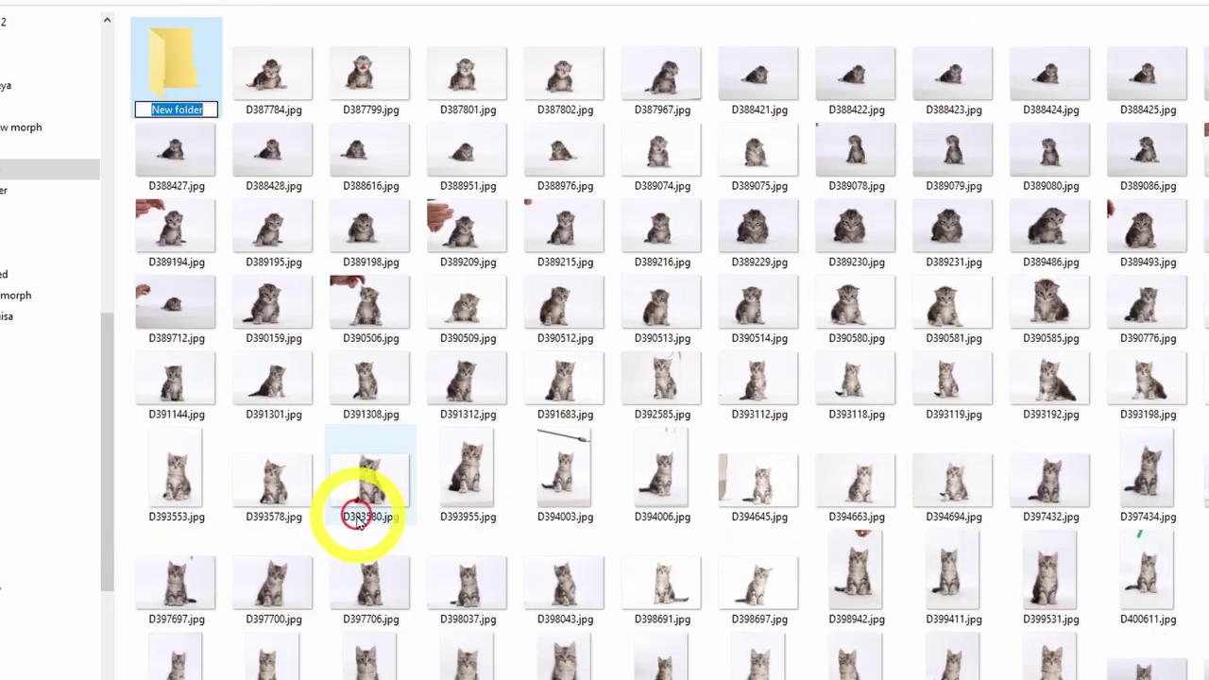
{"action": "type", "text": "Selected"}
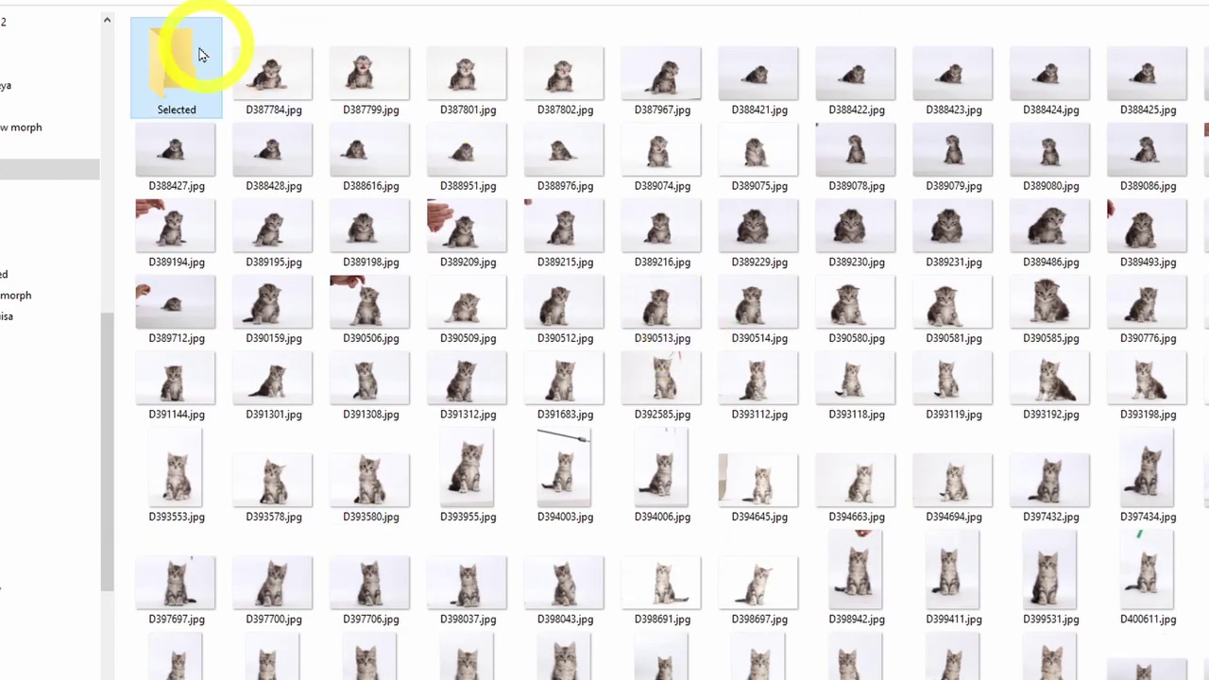
{"action": "double_click", "coordinate": [180, 59]}
{"action": "right_click", "coordinate": [210, 98]}
{"action": "left_click", "coordinate": [124, 221]}
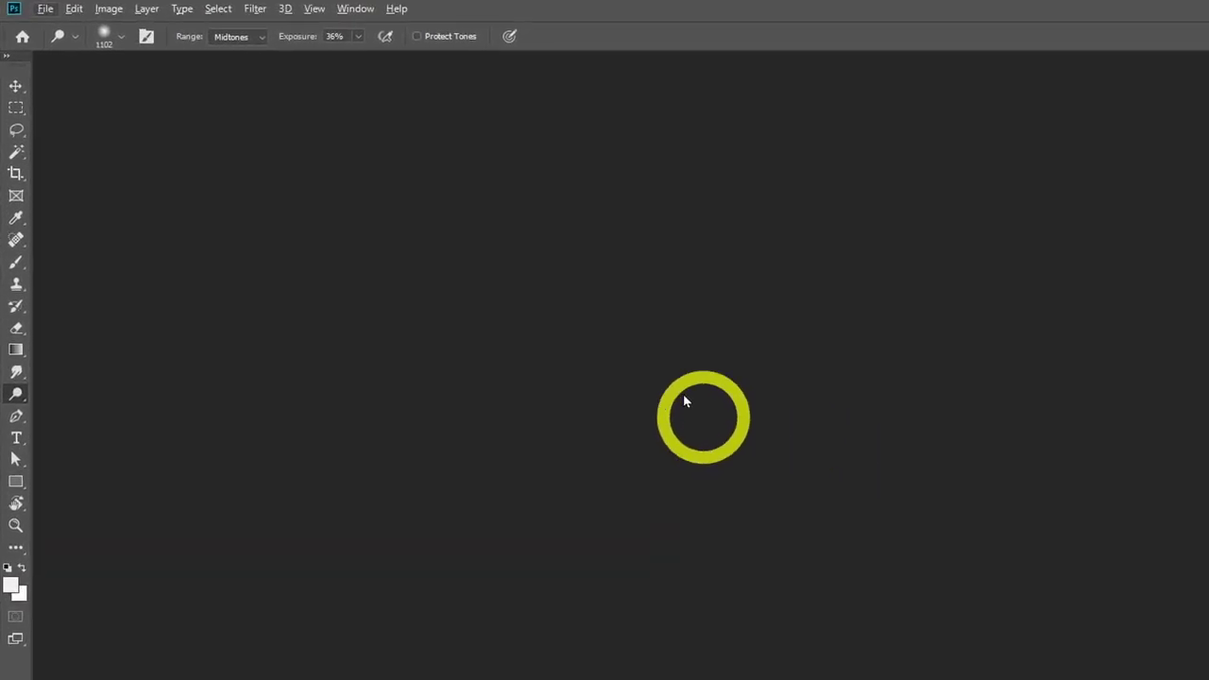
Use Load Files into Stack to load every photo in the Selected folder as layers
{"action": "left_click", "coordinate": [44, 9]}
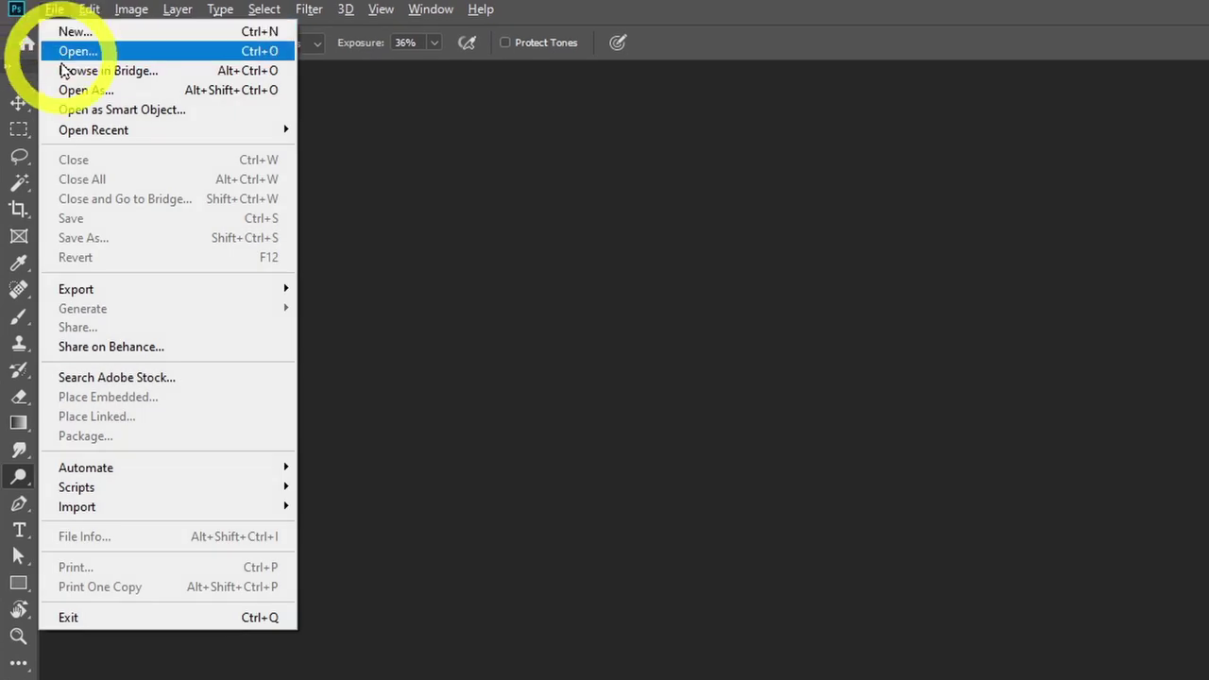
{"action": "mouse_move", "coordinate": [157, 489]}
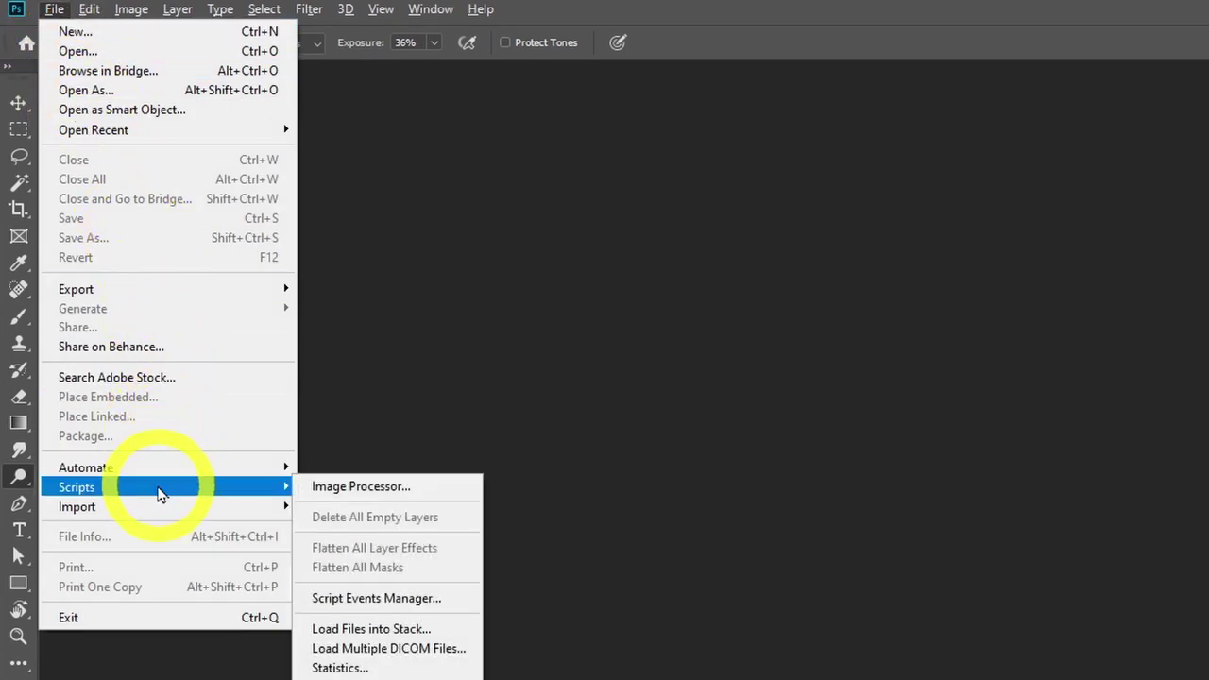
{"action": "left_click", "coordinate": [346, 629]}
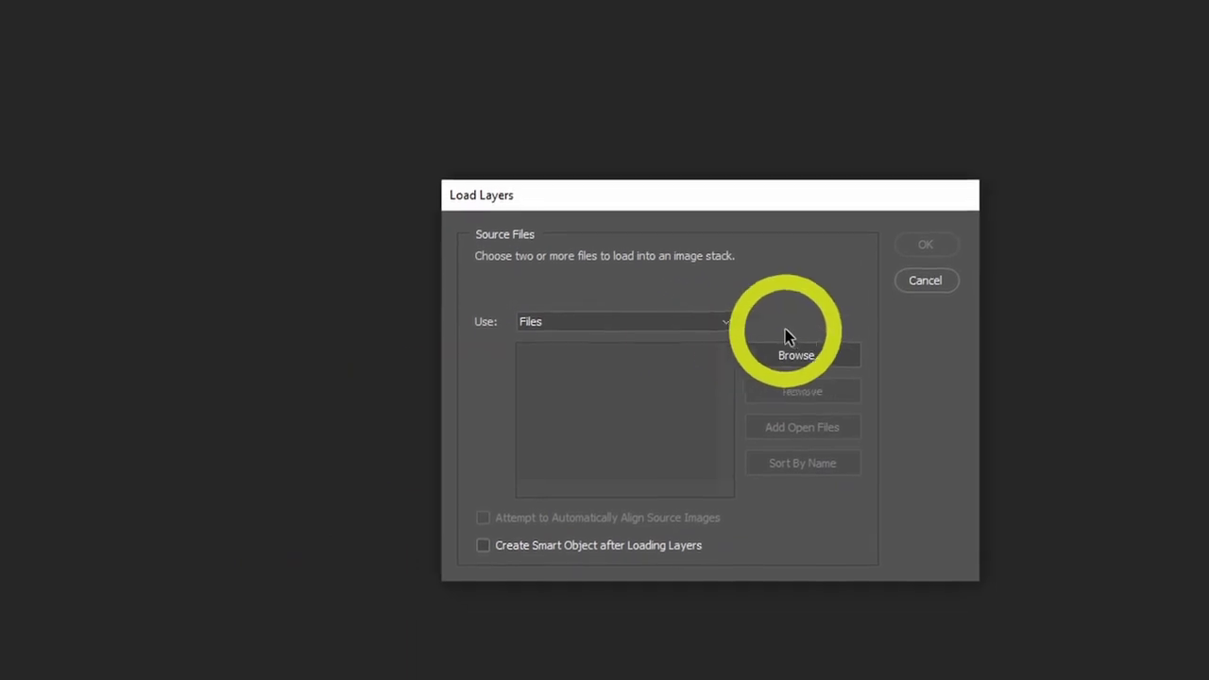
{"action": "left_click", "coordinate": [793, 353]}
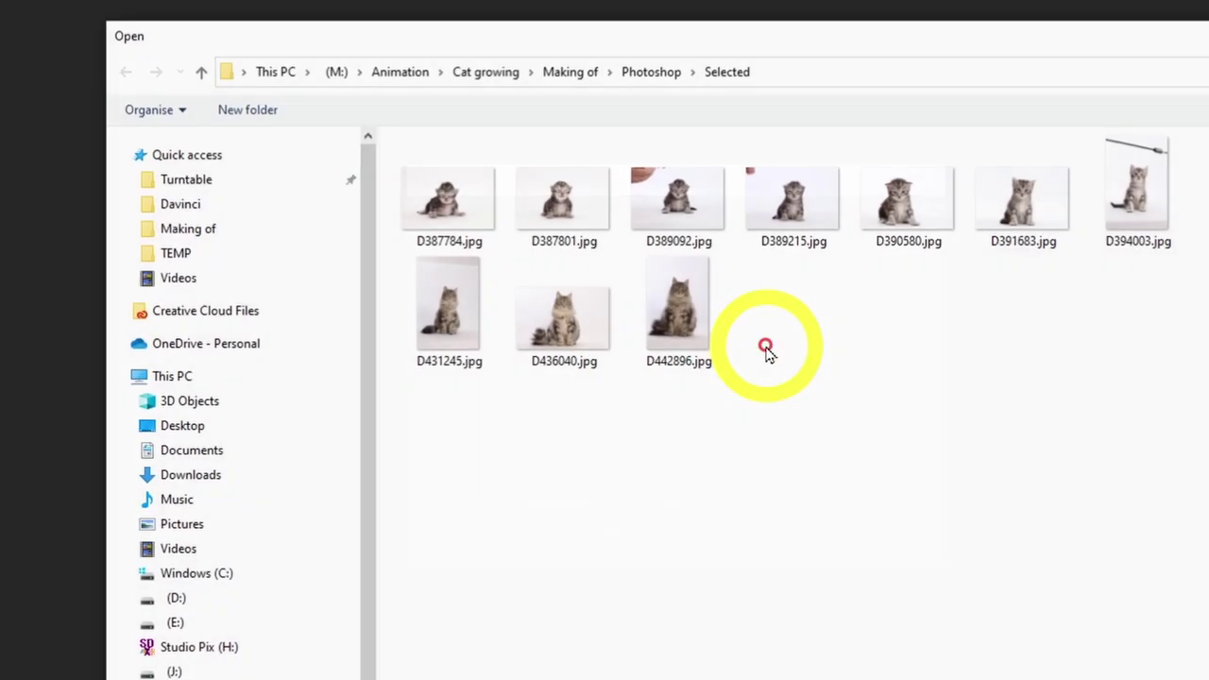
{"action": "left_click", "coordinate": [440, 208]}
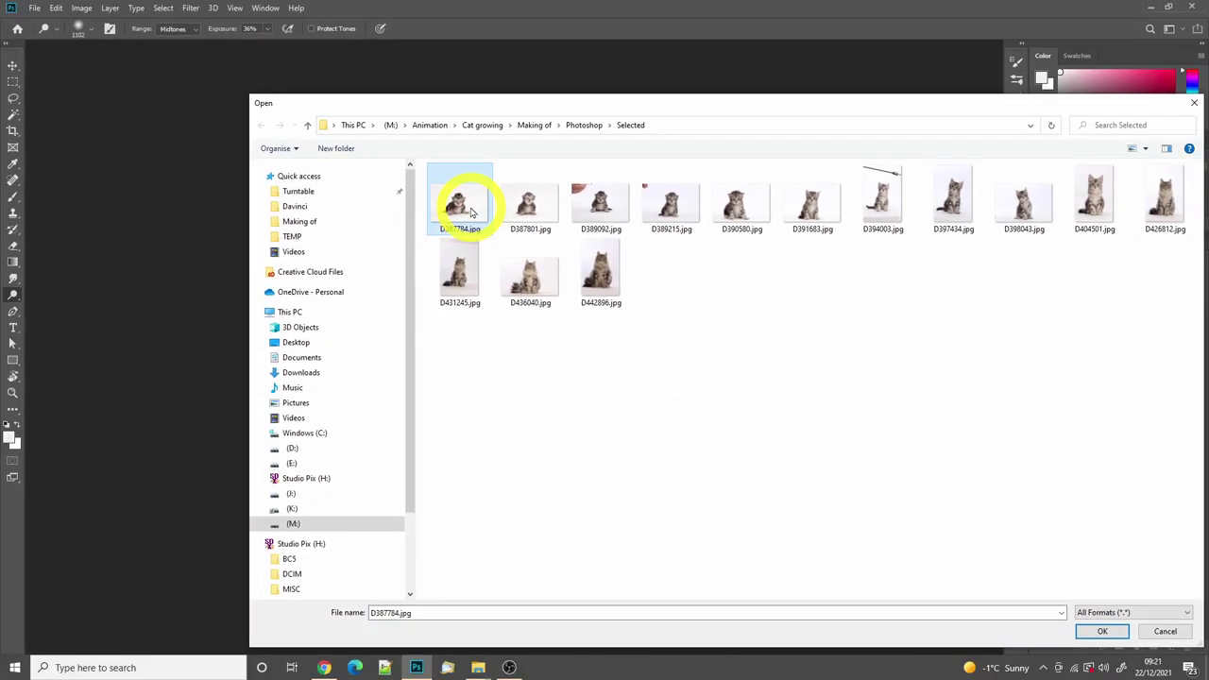
{"action": "key", "text": "ctrl+a"}
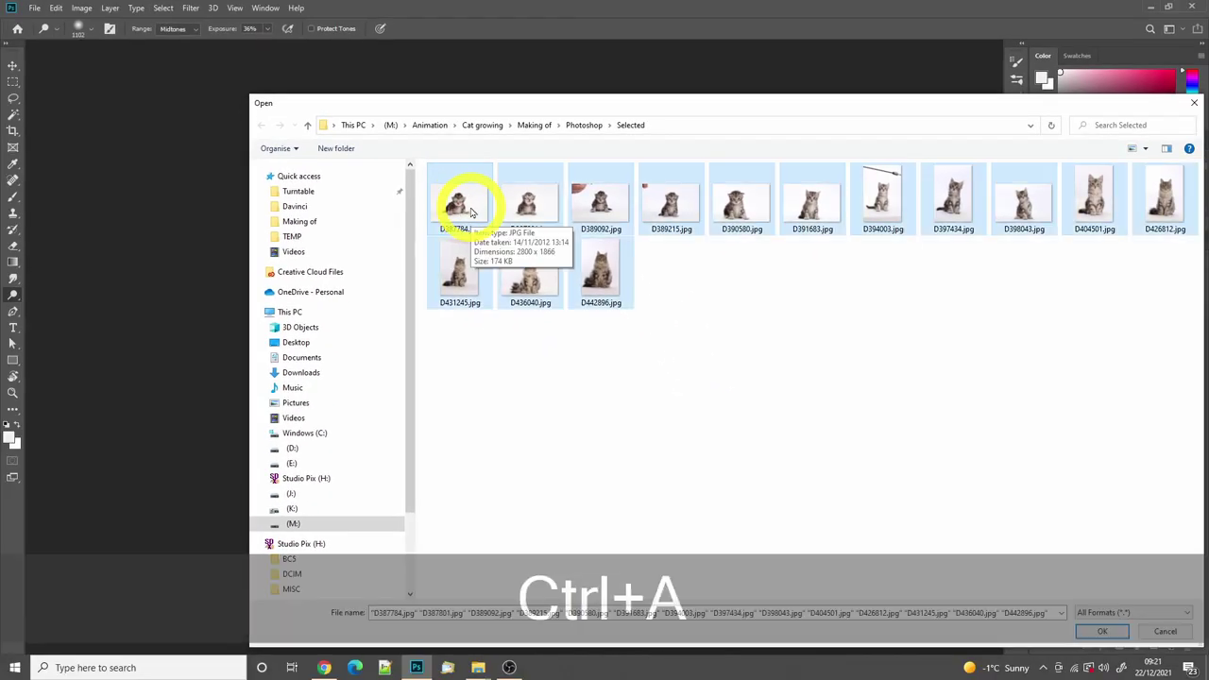
{"action": "left_click", "coordinate": [1103, 633]}
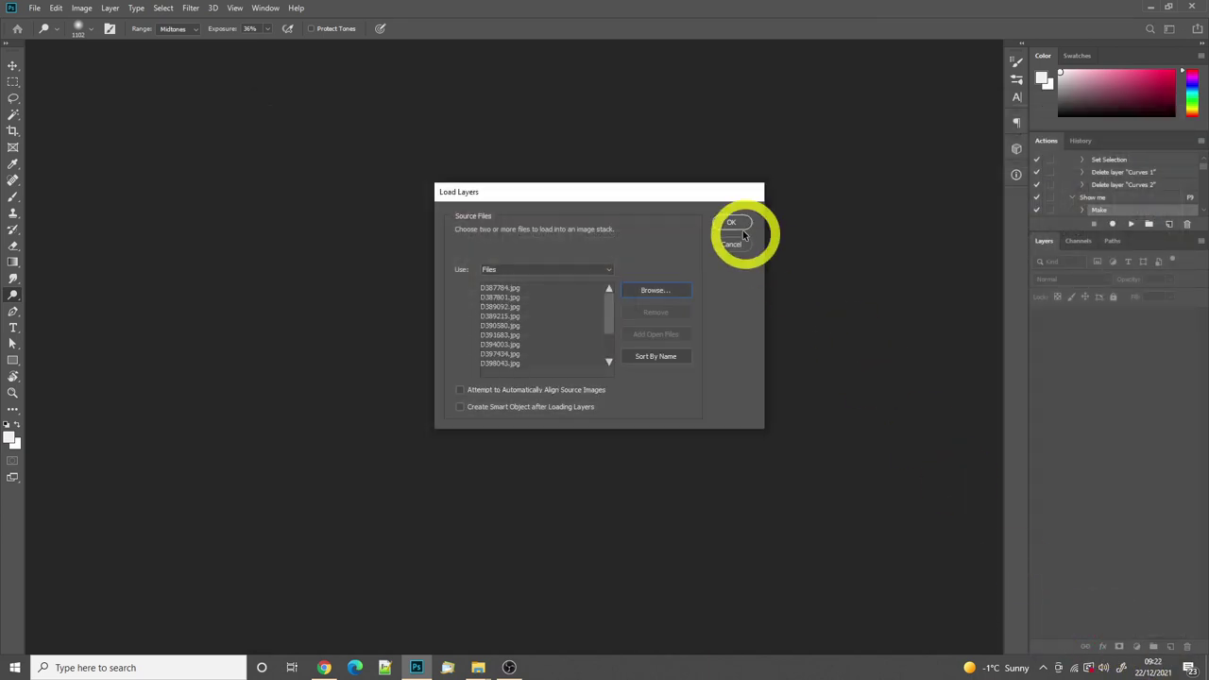
{"action": "left_click", "coordinate": [730, 225]}
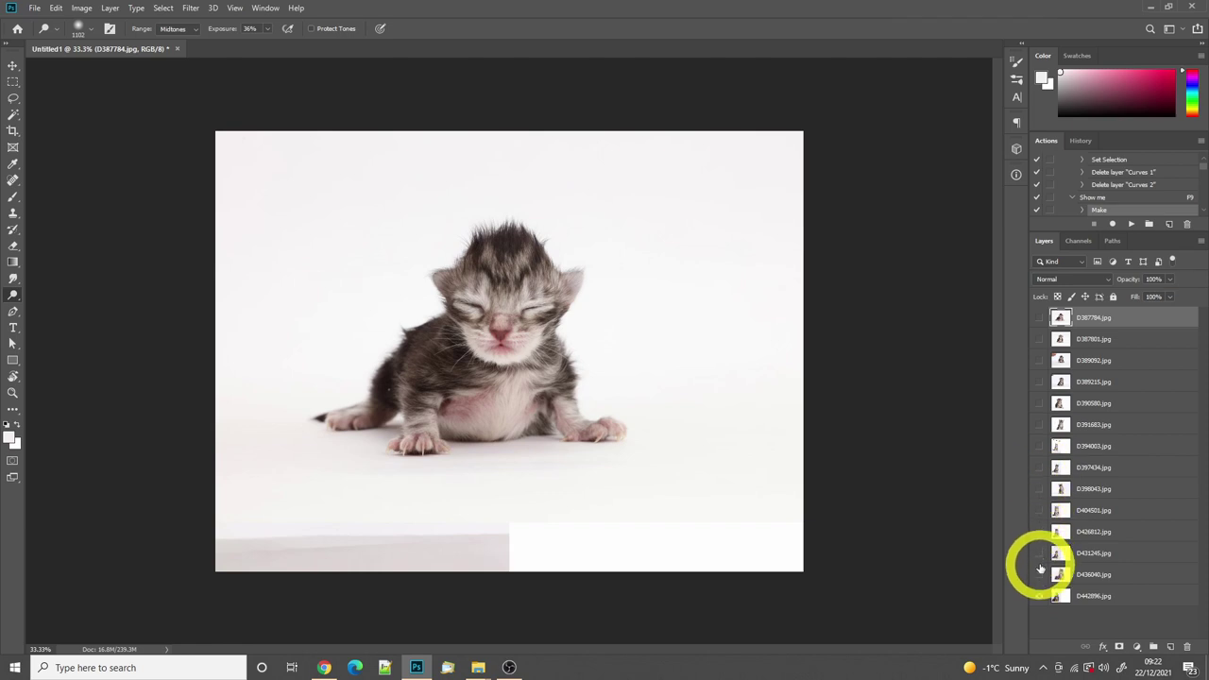
Make the bottom D442896.jpg grown-cat layer the active layer
{"action": "left_click", "coordinate": [1119, 596]}
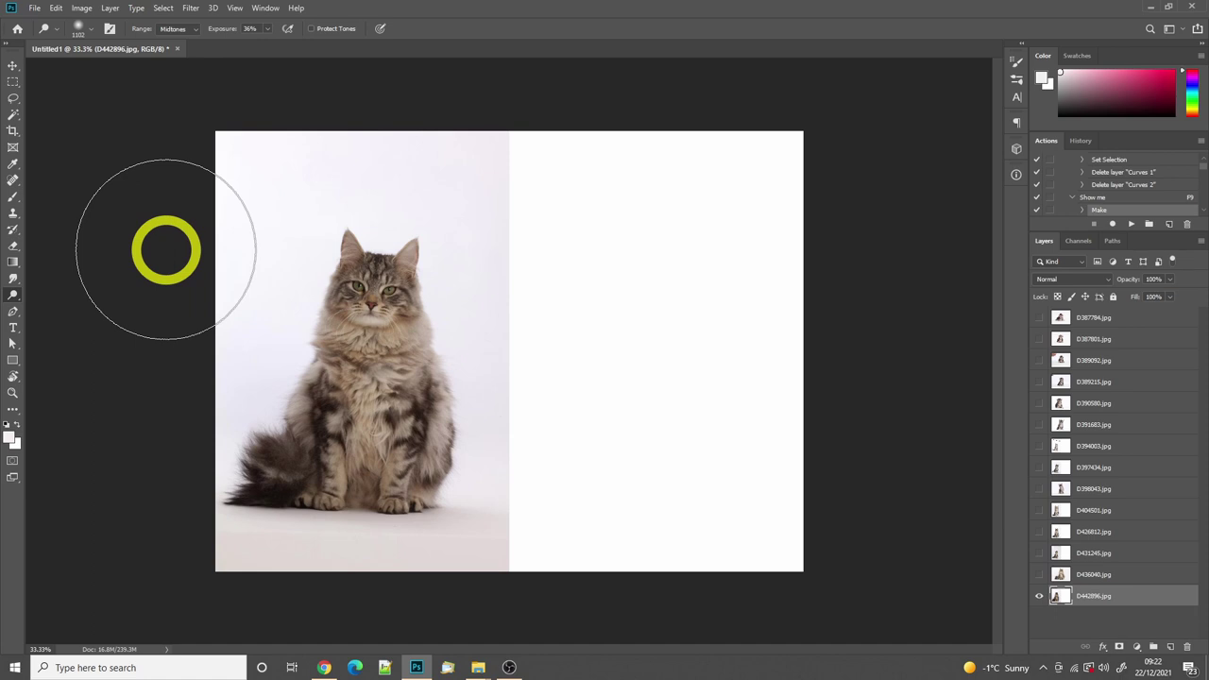
Whiten the grey backdrop with a Curves white-point sample on the background
{"action": "key", "text": "ctrl+m"}
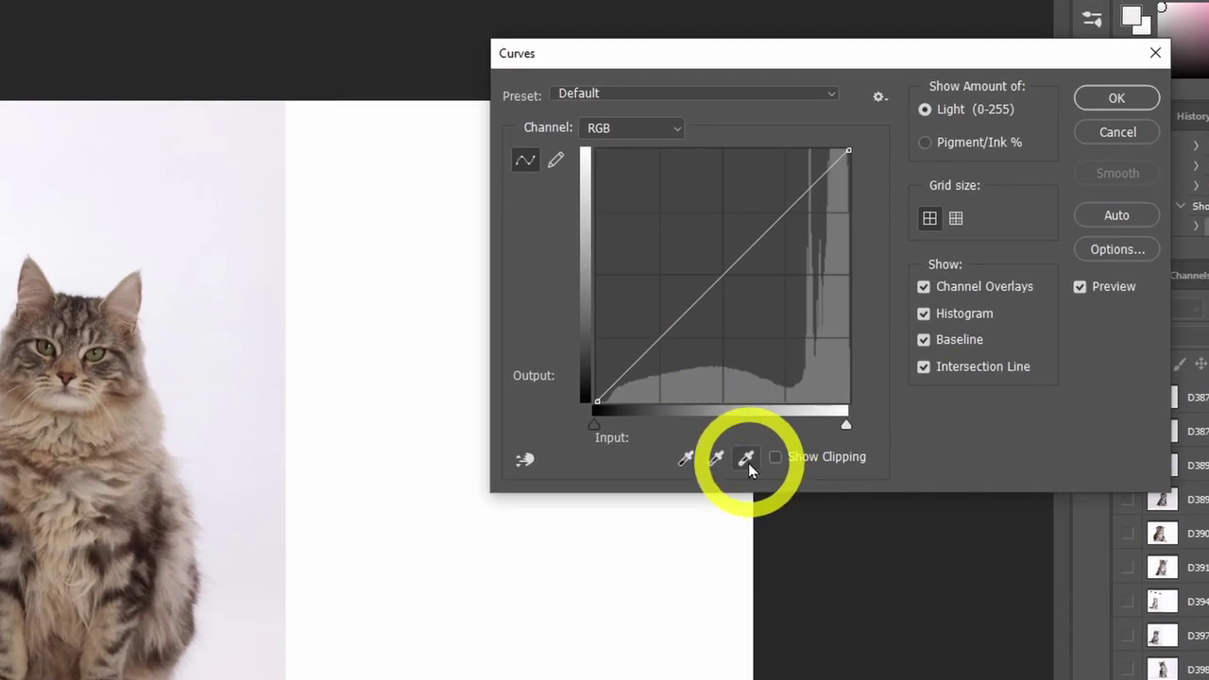
{"action": "left_click", "coordinate": [756, 432]}
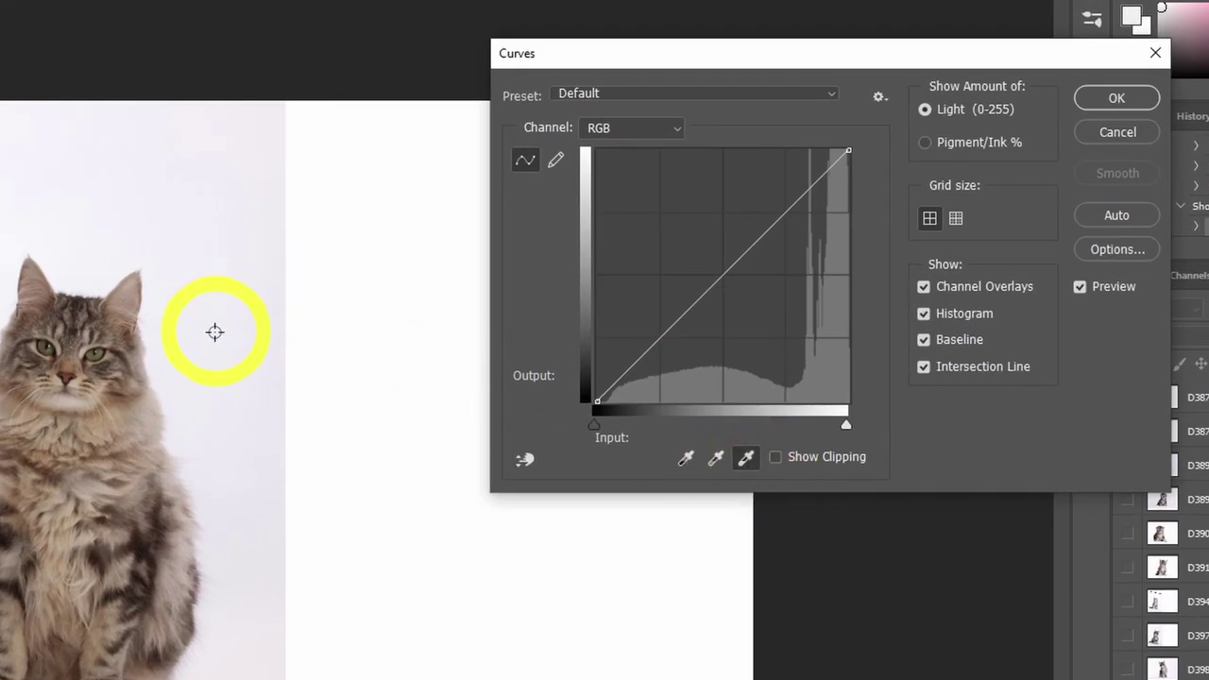
{"action": "left_click", "coordinate": [246, 545]}
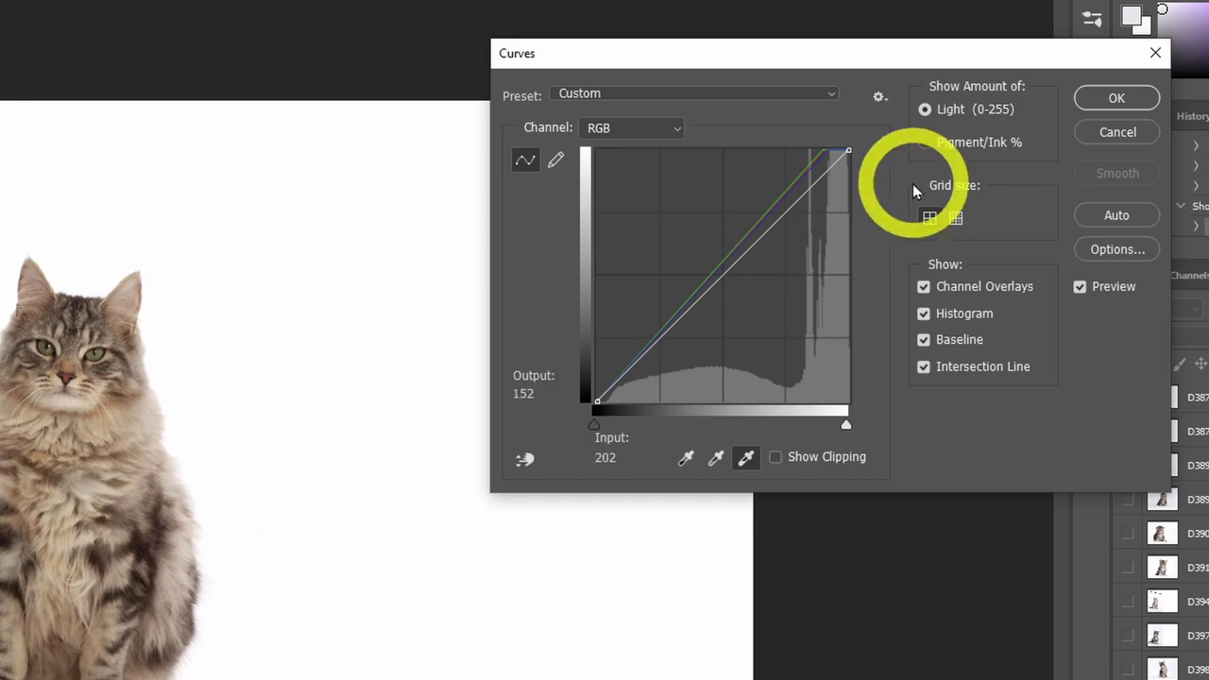
{"action": "left_click", "coordinate": [1117, 99]}
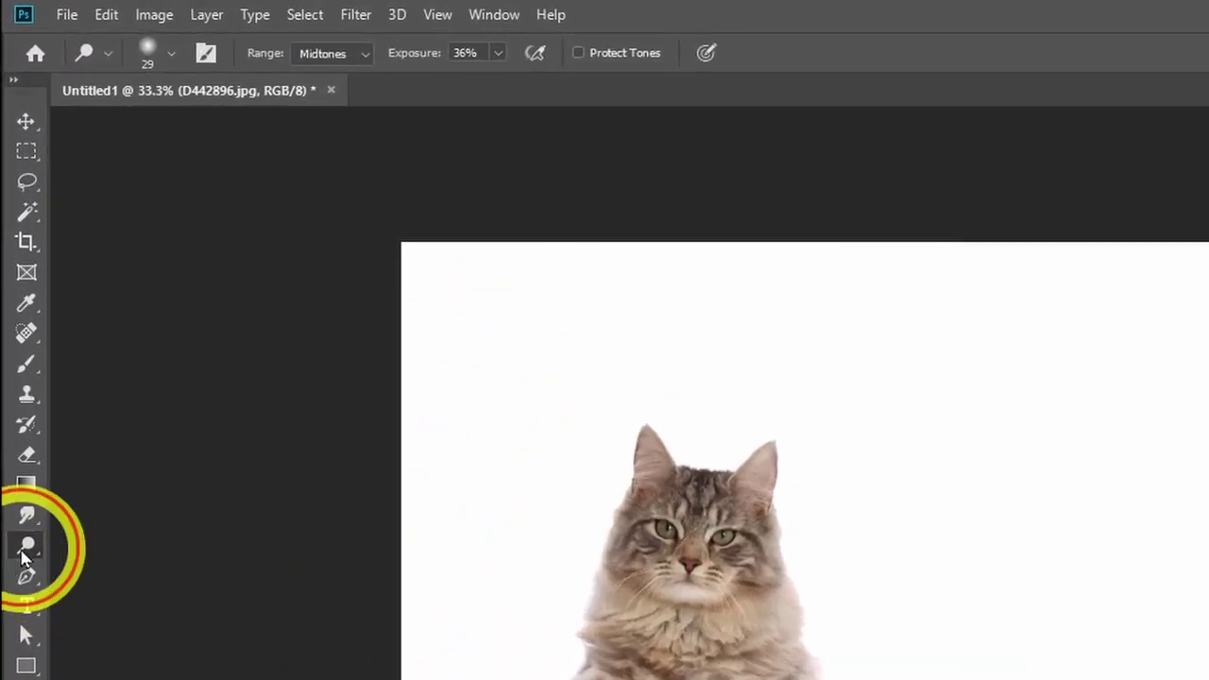
With a 1102 px Dodge brush at Highlights, 7% exposure, lighten around the tail and bottom edge
{"action": "left_click_drag", "start_coordinate": [27, 557], "coordinate": [89, 545]}
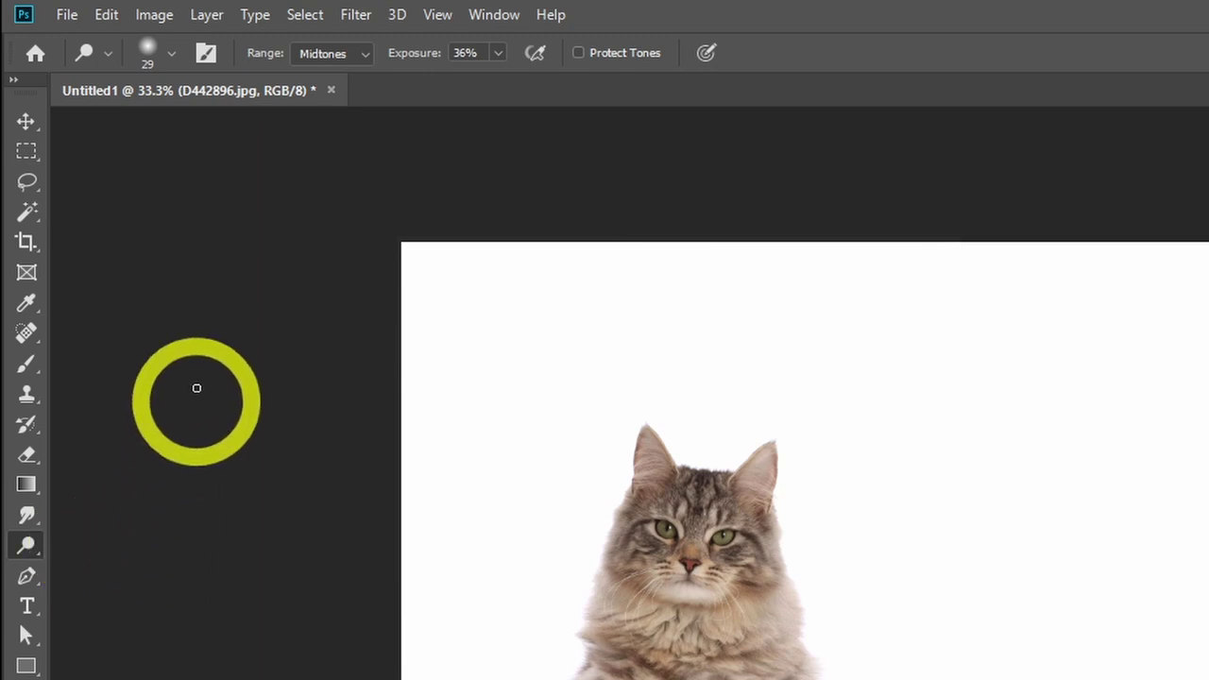
{"action": "left_click", "coordinate": [170, 54]}
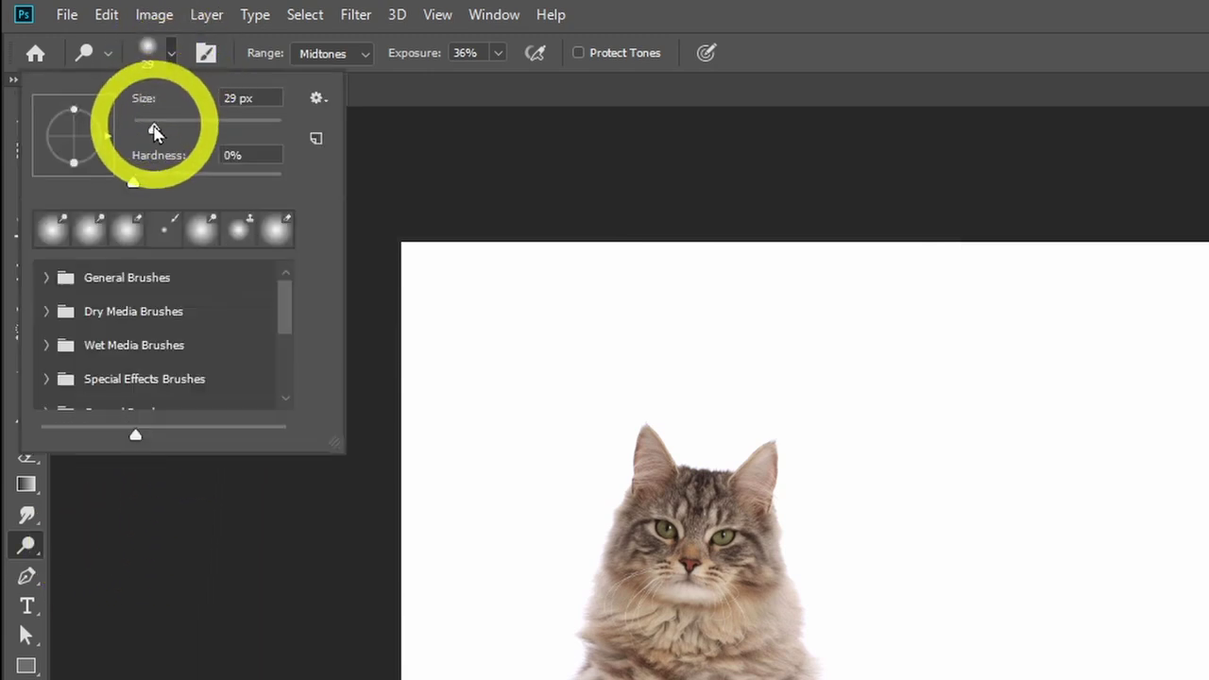
{"action": "left_click_drag", "start_coordinate": [155, 123], "coordinate": [271, 135]}
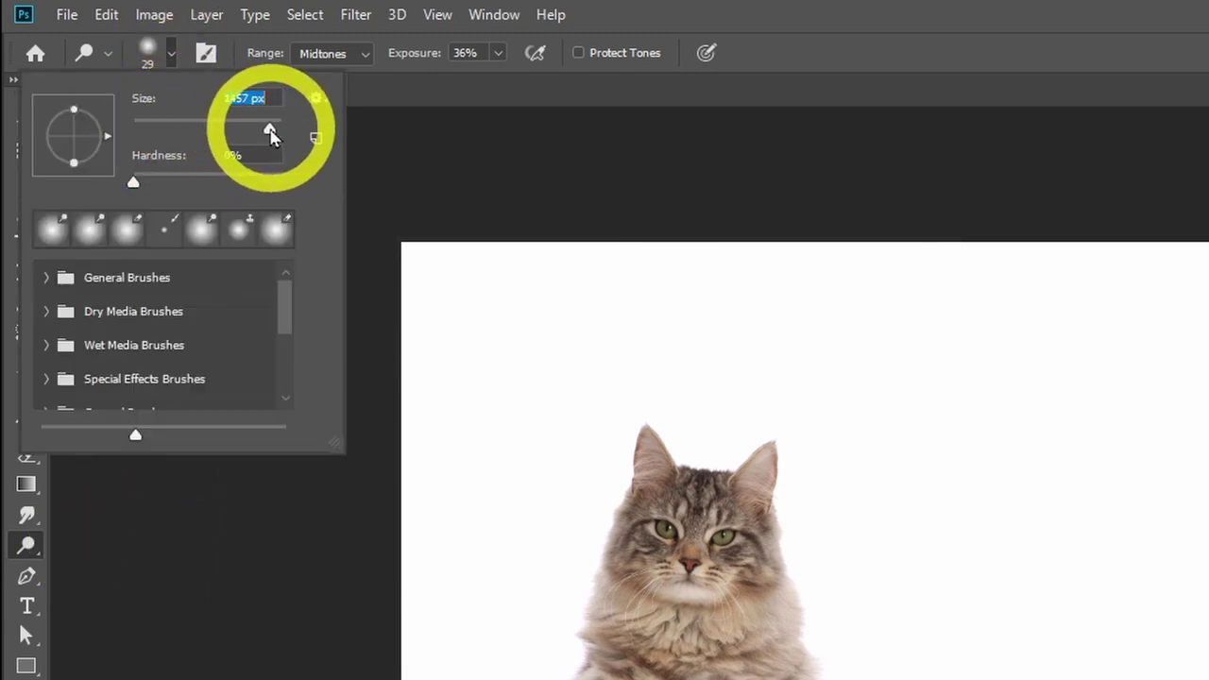
{"action": "left_click", "coordinate": [405, 161]}
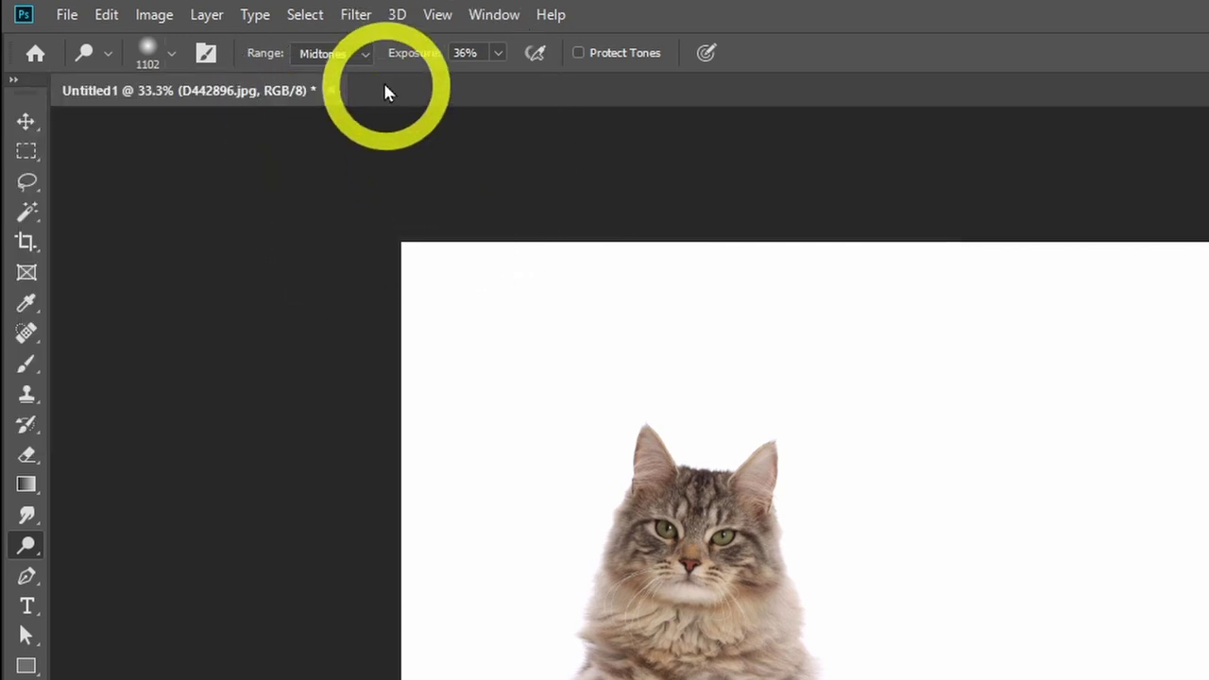
{"action": "left_click", "coordinate": [366, 53]}
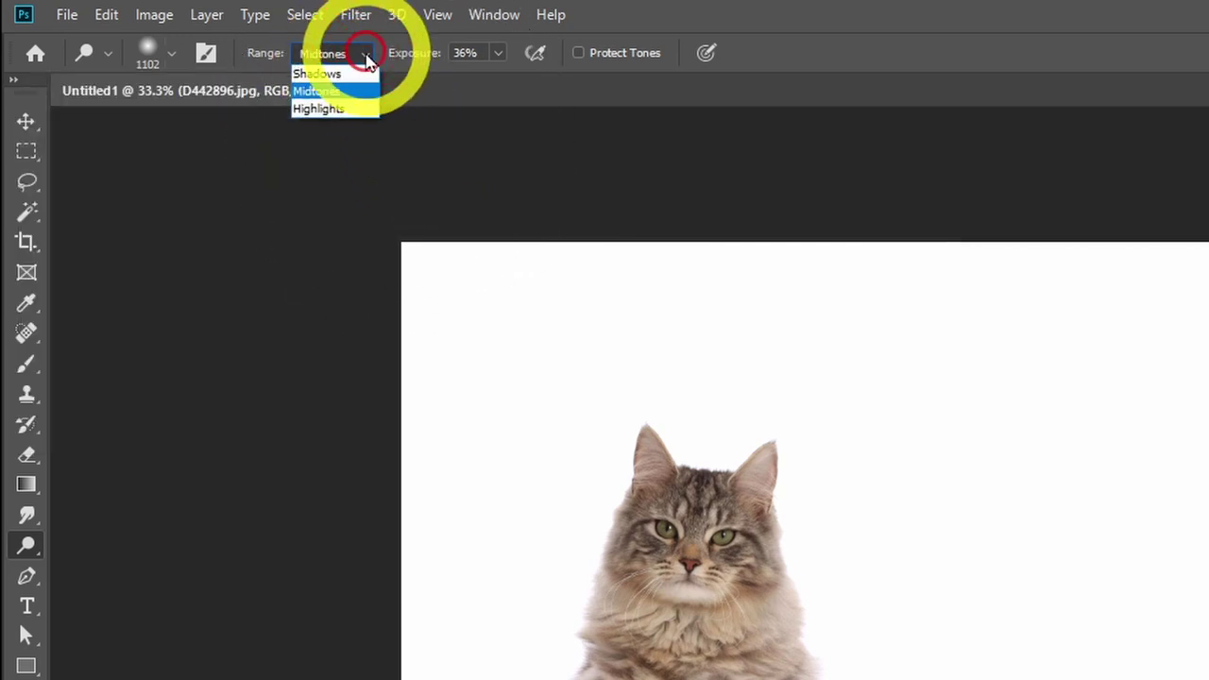
{"action": "left_click", "coordinate": [326, 110]}
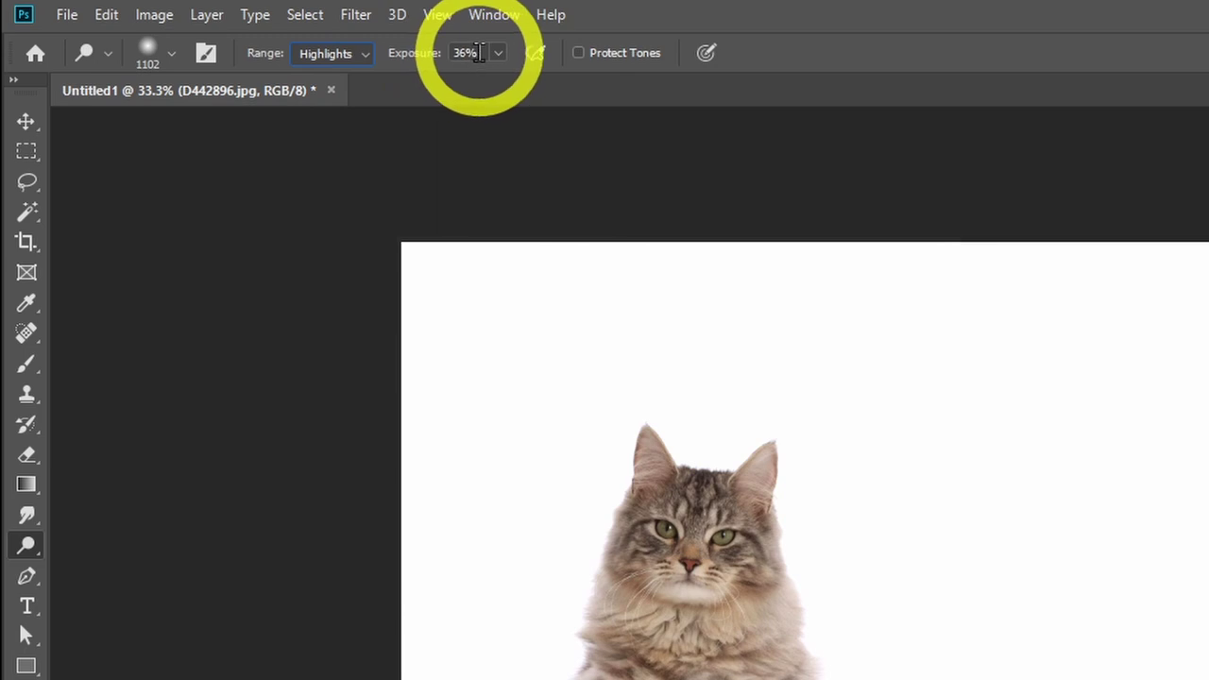
{"action": "left_click_drag", "start_coordinate": [432, 53], "coordinate": [416, 53]}
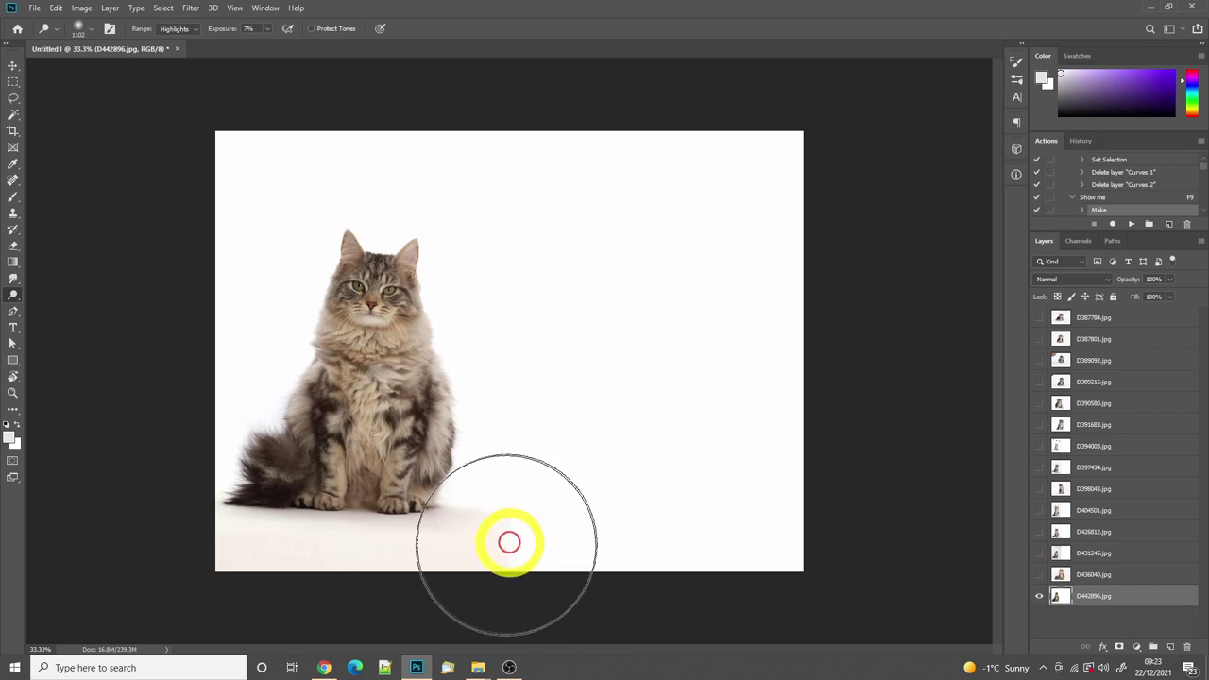
{"action": "mouse_move", "coordinate": [509, 542]}
{"action": "left_mouse_down"}
{"action": "mouse_move", "coordinate": [426, 558]}
{"action": "mouse_move", "coordinate": [270, 537]}
{"action": "mouse_move", "coordinate": [211, 507]}
{"action": "mouse_move", "coordinate": [230, 497]}
{"action": "left_mouse_up"}
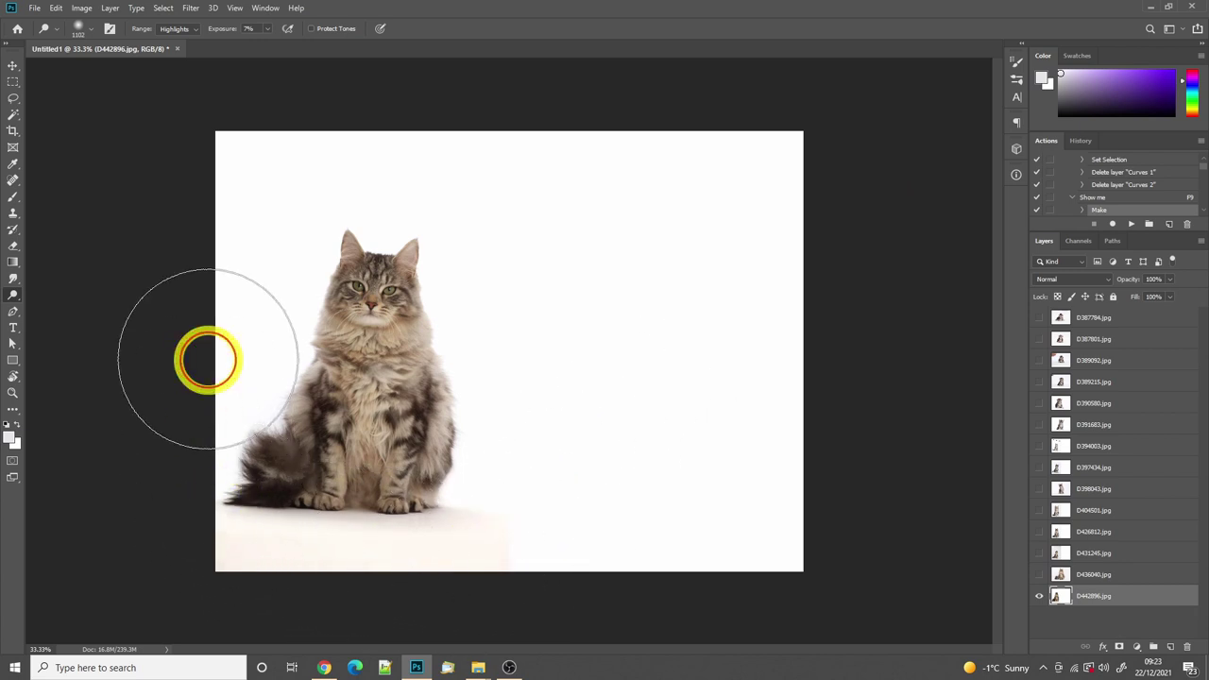
{"action": "mouse_move", "coordinate": [262, 572]}
{"action": "left_mouse_down"}
{"action": "mouse_move", "coordinate": [520, 588]}
{"action": "mouse_move", "coordinate": [574, 473]}
{"action": "left_mouse_up"}
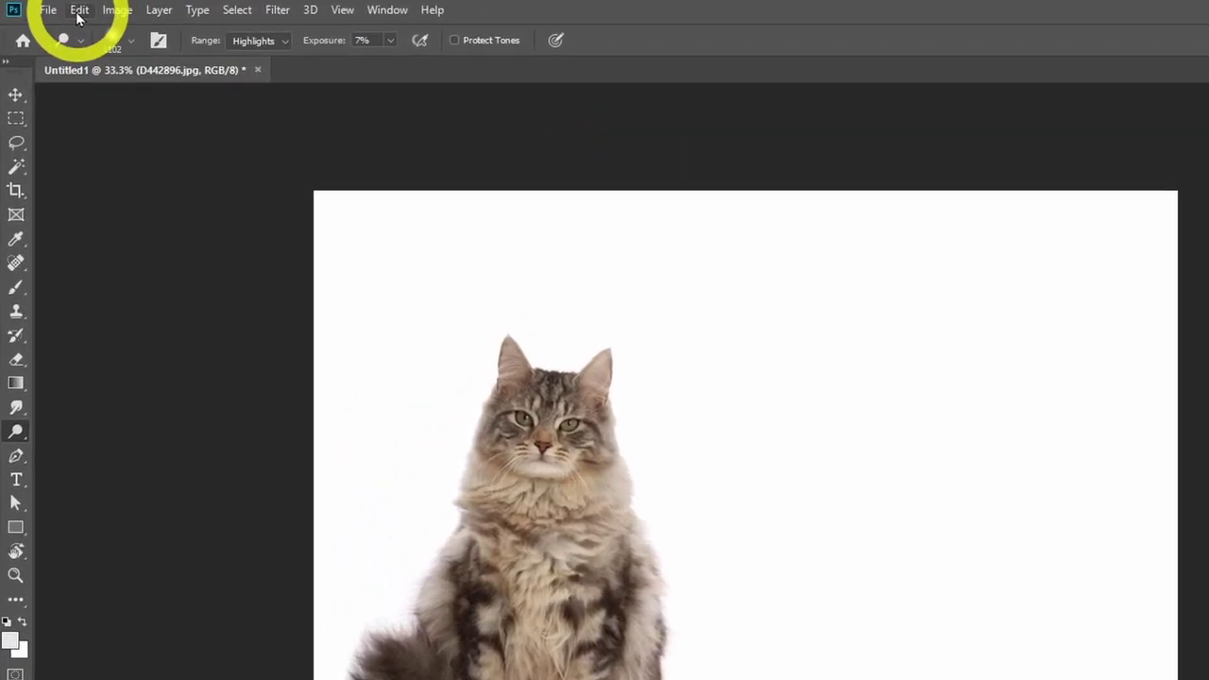
Free Transform the cat: scale to 136.28%, rotate -2.73° and shift it right
{"action": "left_click", "coordinate": [80, 11]}
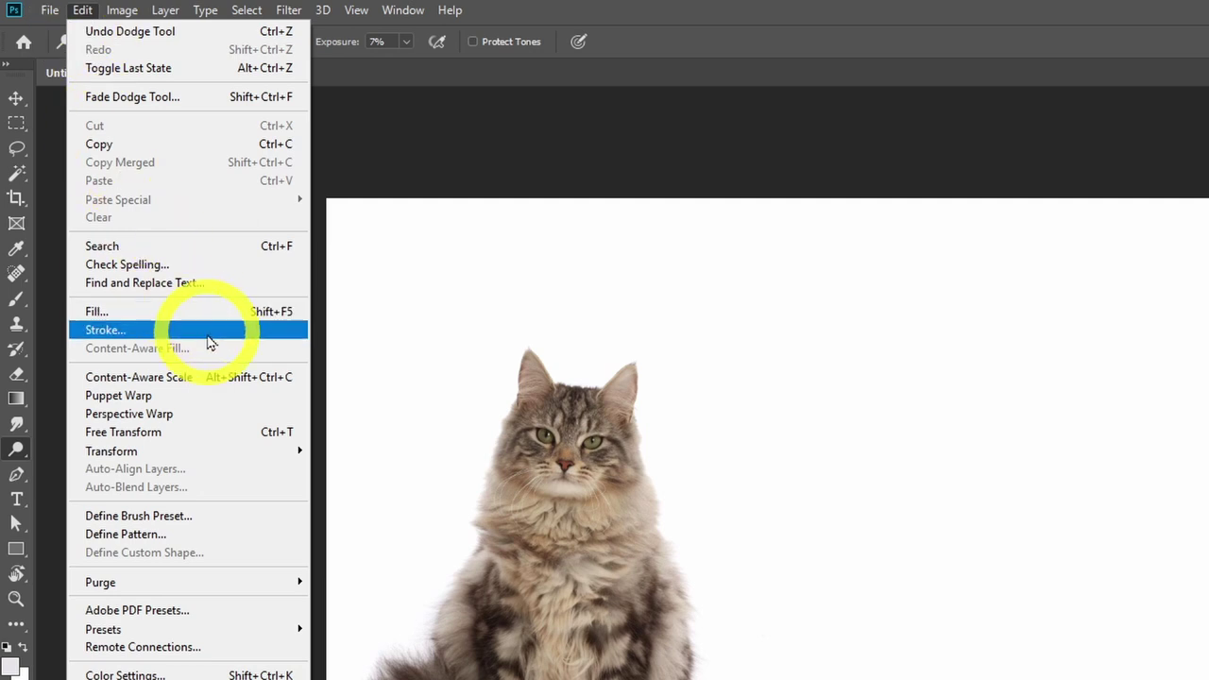
{"action": "left_click", "coordinate": [201, 433]}
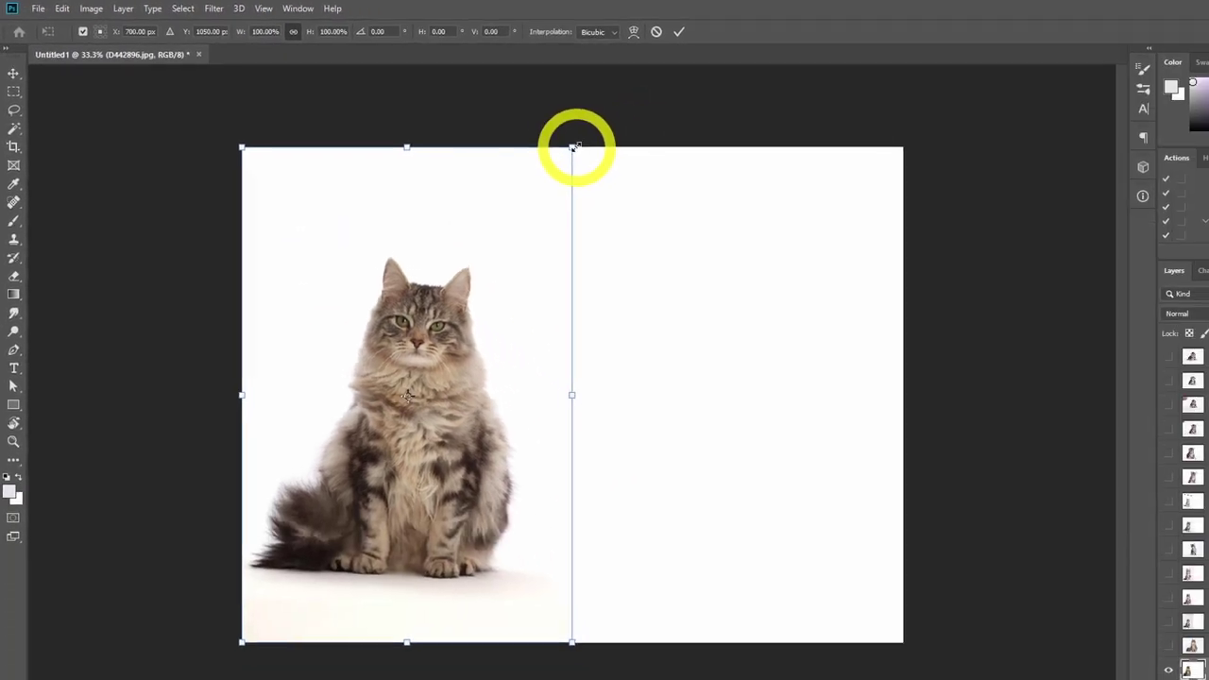
{"action": "left_click_drag", "start_coordinate": [668, 172], "coordinate": [834, 82]}
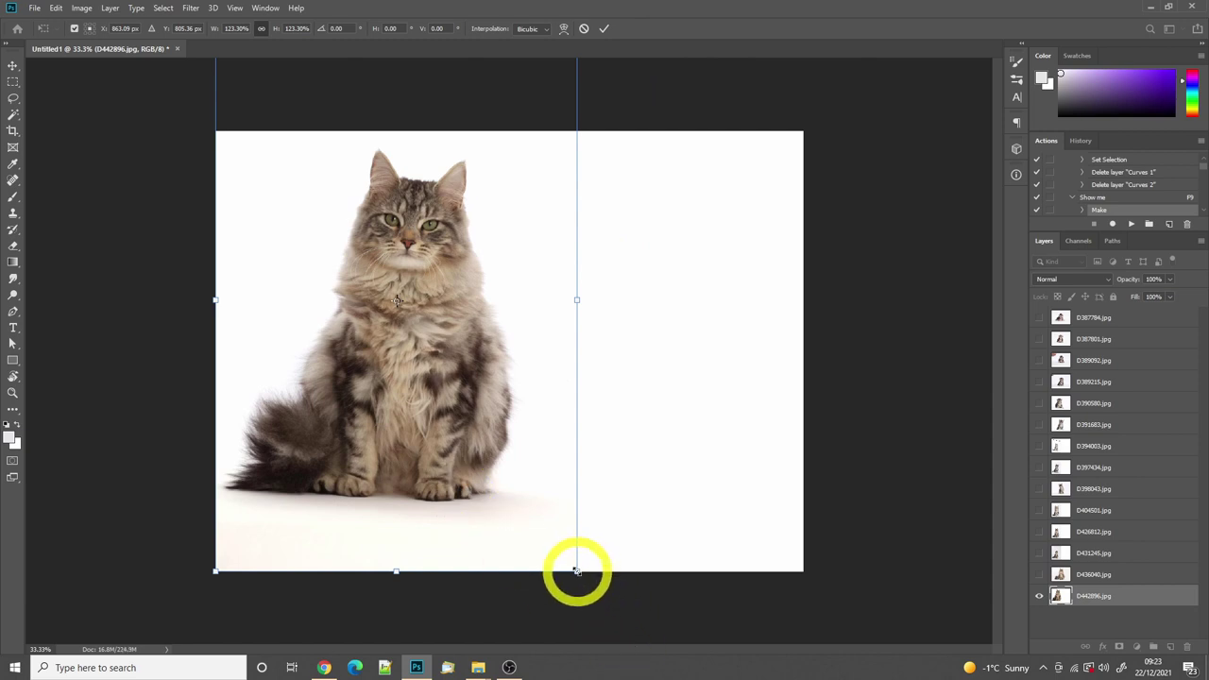
{"action": "left_click_drag", "start_coordinate": [577, 571], "coordinate": [615, 627]}
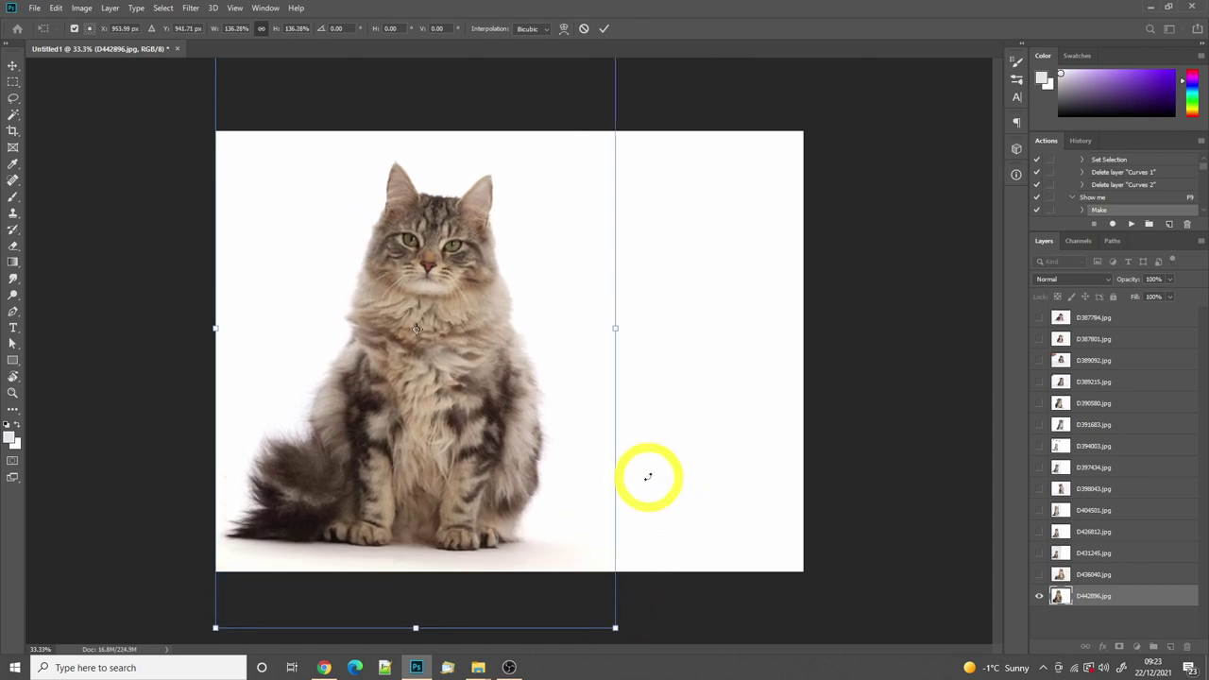
{"action": "left_click_drag", "start_coordinate": [646, 484], "coordinate": [649, 470]}
{"action": "left_click_drag", "start_coordinate": [443, 404], "coordinate": [578, 407]}
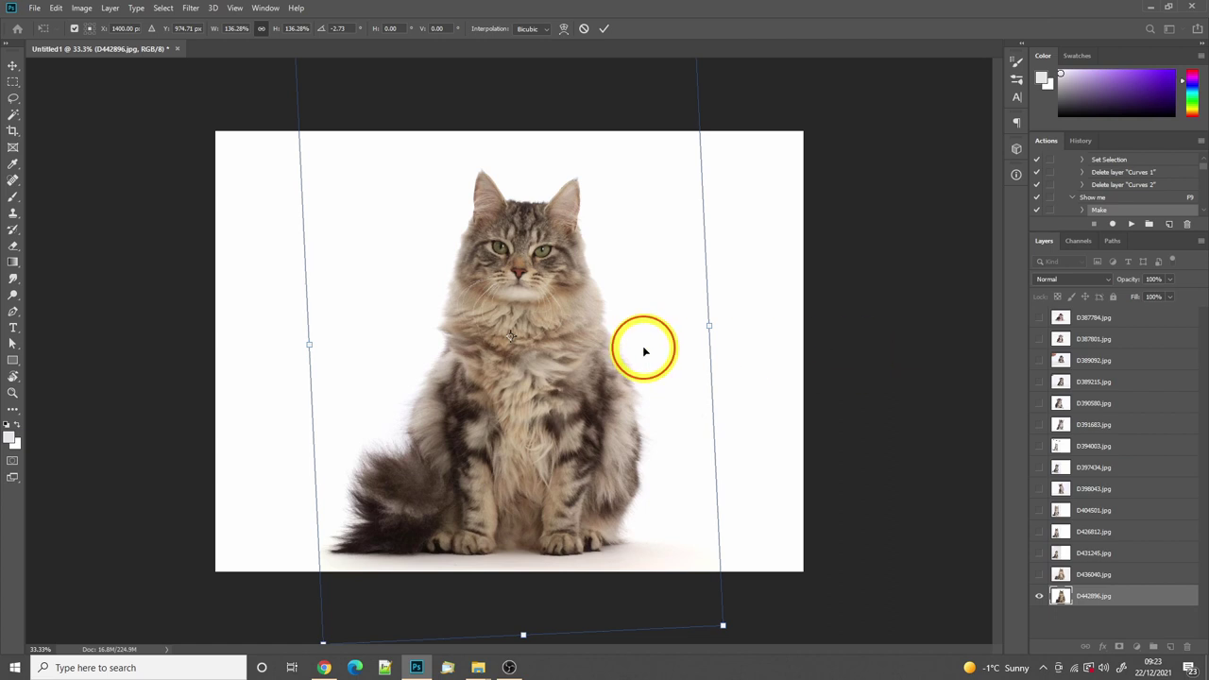
{"action": "key", "text": "Return"}
Show the D436040.jpg layer and make it the active layer
{"action": "key", "text": "o"}
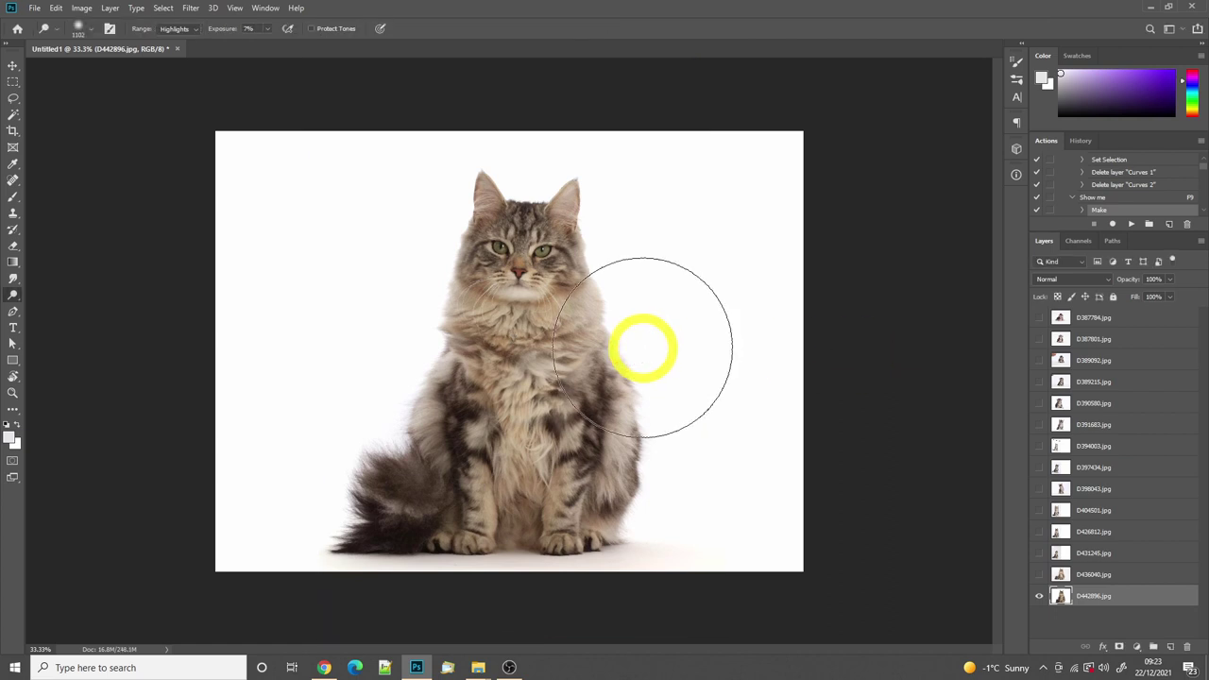
{"action": "left_click", "coordinate": [1039, 575]}
{"action": "left_click", "coordinate": [1105, 577]}
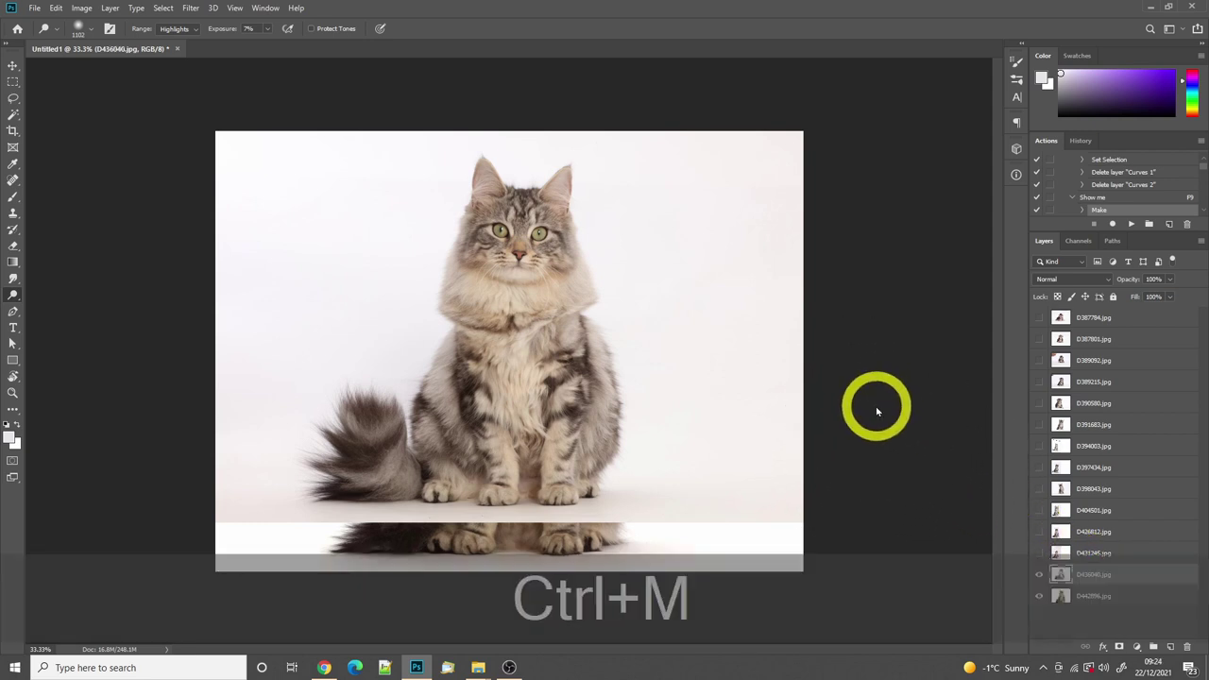
Whiten the D436040.jpg background with Curves and lower the layer opacity to 49%
{"action": "key", "text": "ctrl+m"}
{"action": "left_click", "coordinate": [248, 453]}
{"action": "left_click", "coordinate": [1025, 126]}
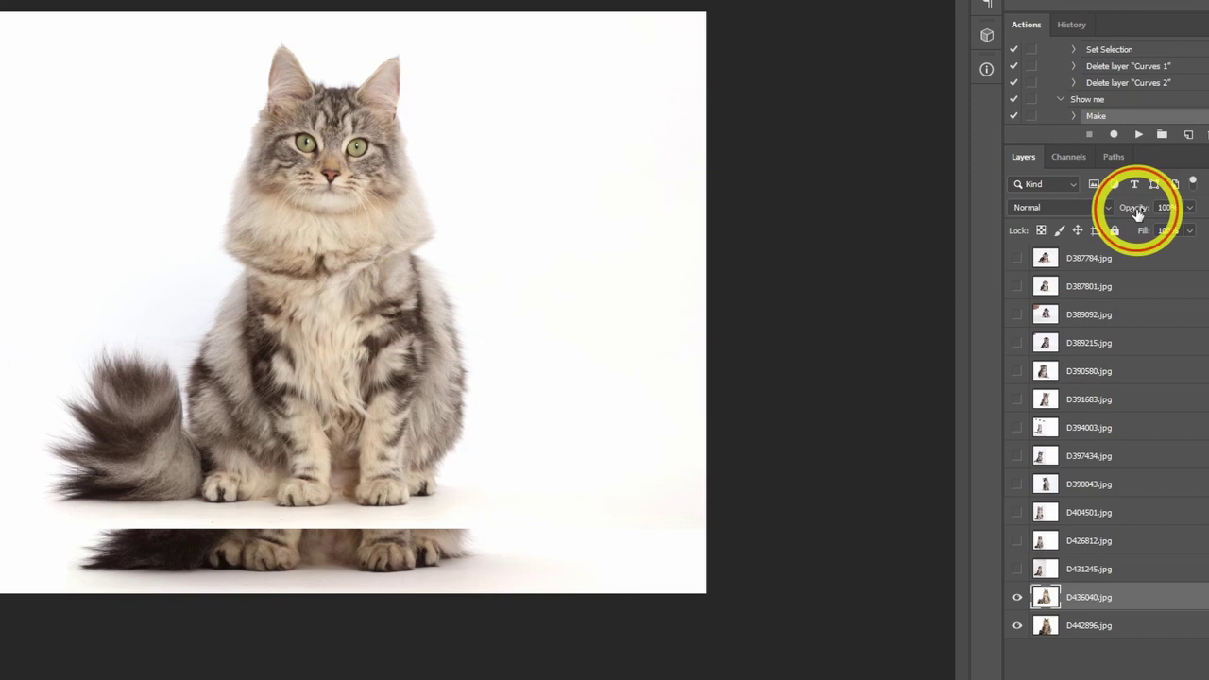
{"action": "left_click_drag", "start_coordinate": [1137, 215], "coordinate": [1094, 216]}
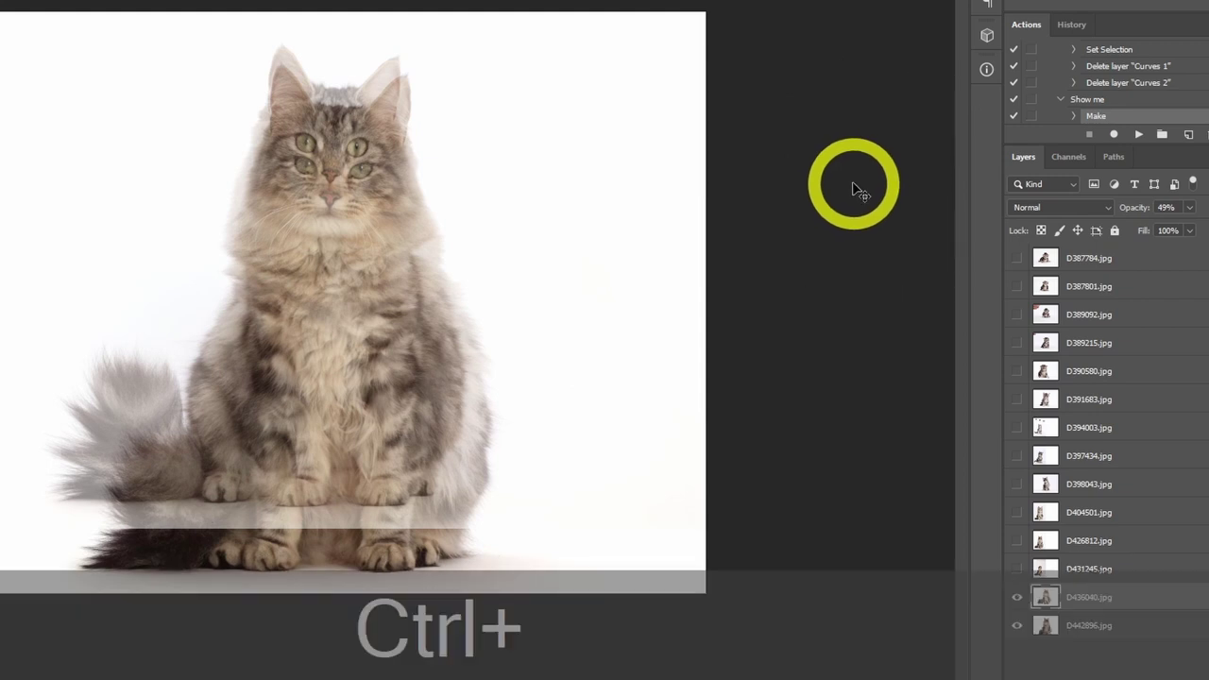
Move the D436040.jpg cat down, scale it around its paws to match, then restore 100% opacity
{"action": "key", "text": "ctrl+t"}
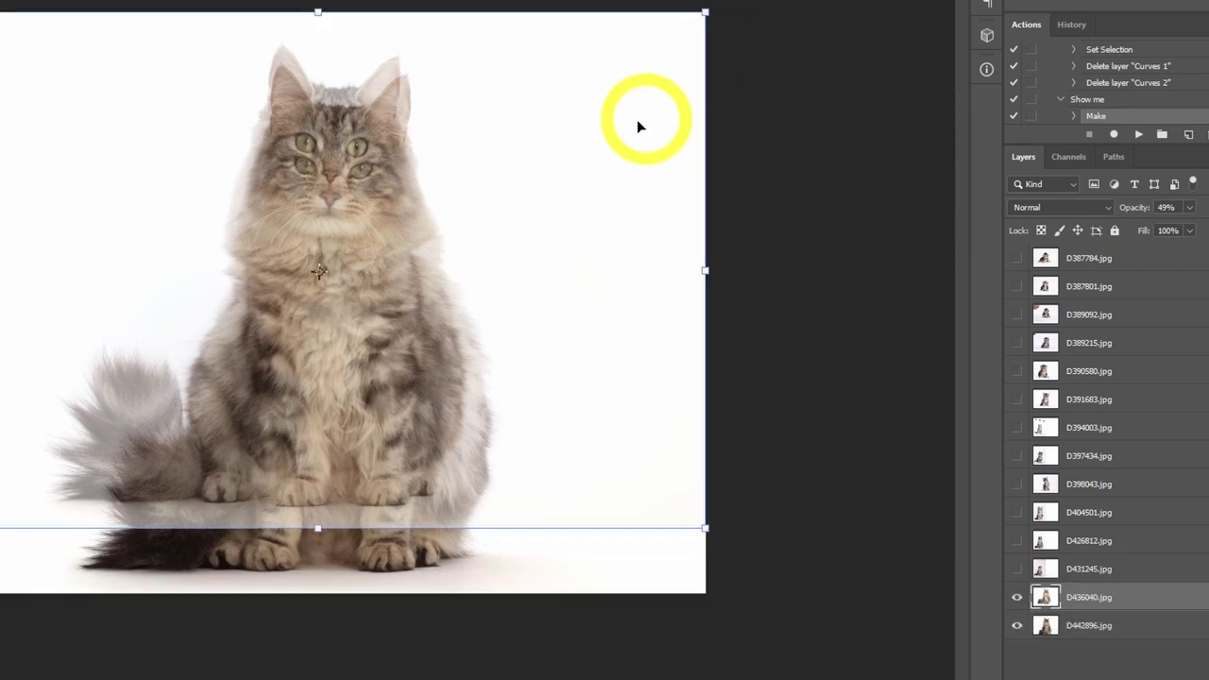
{"action": "left_click_drag", "start_coordinate": [386, 410], "coordinate": [387, 472]}
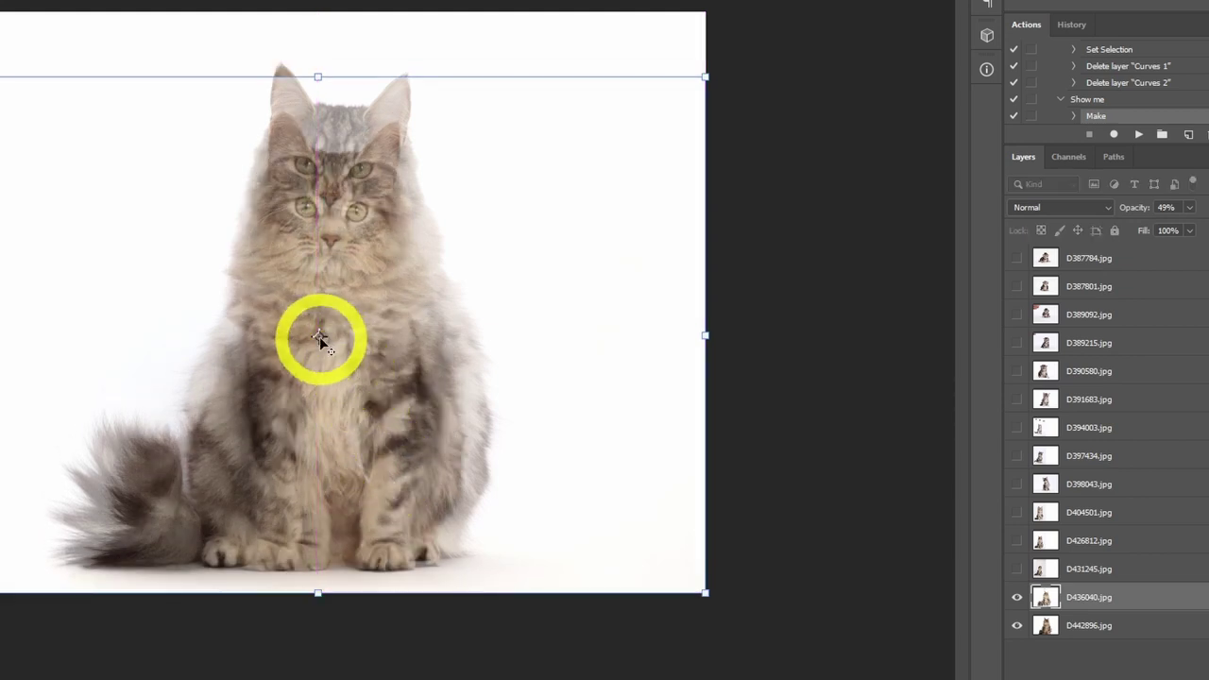
{"action": "left_click_drag", "start_coordinate": [320, 339], "coordinate": [371, 570]}
{"action": "left_click_drag", "start_coordinate": [705, 77], "coordinate": [736, 30]}
{"action": "key", "text": "Return"}
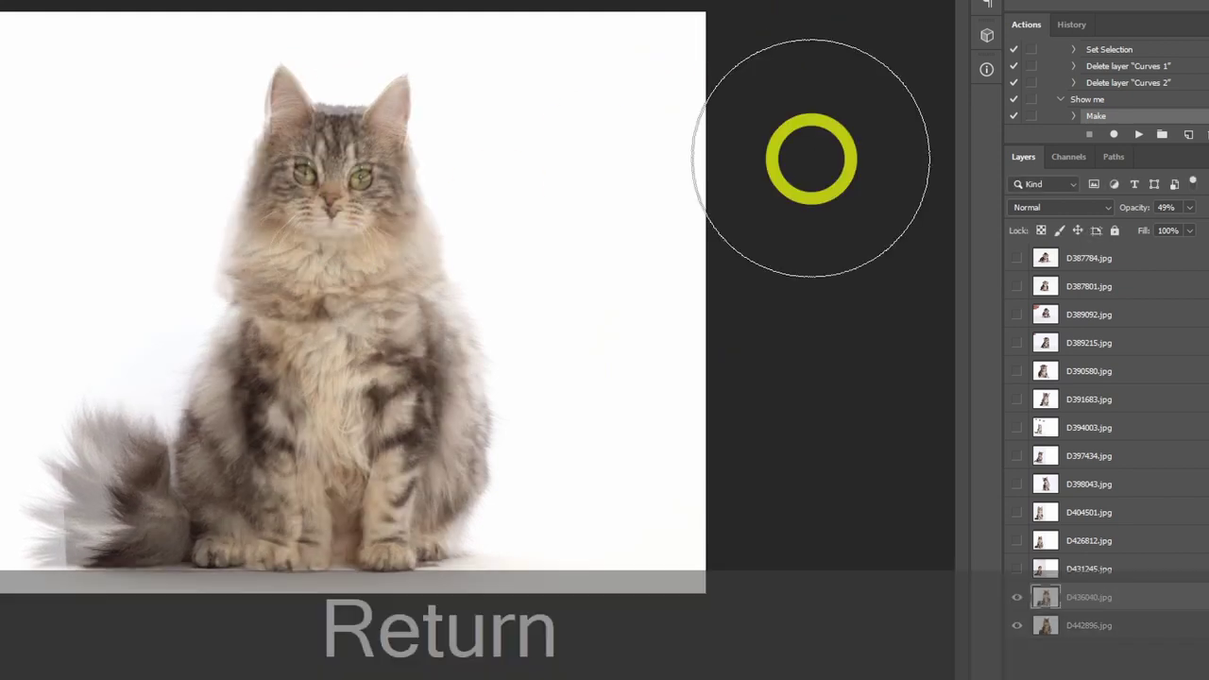
{"action": "left_click_drag", "start_coordinate": [1133, 210], "coordinate": [1190, 210]}
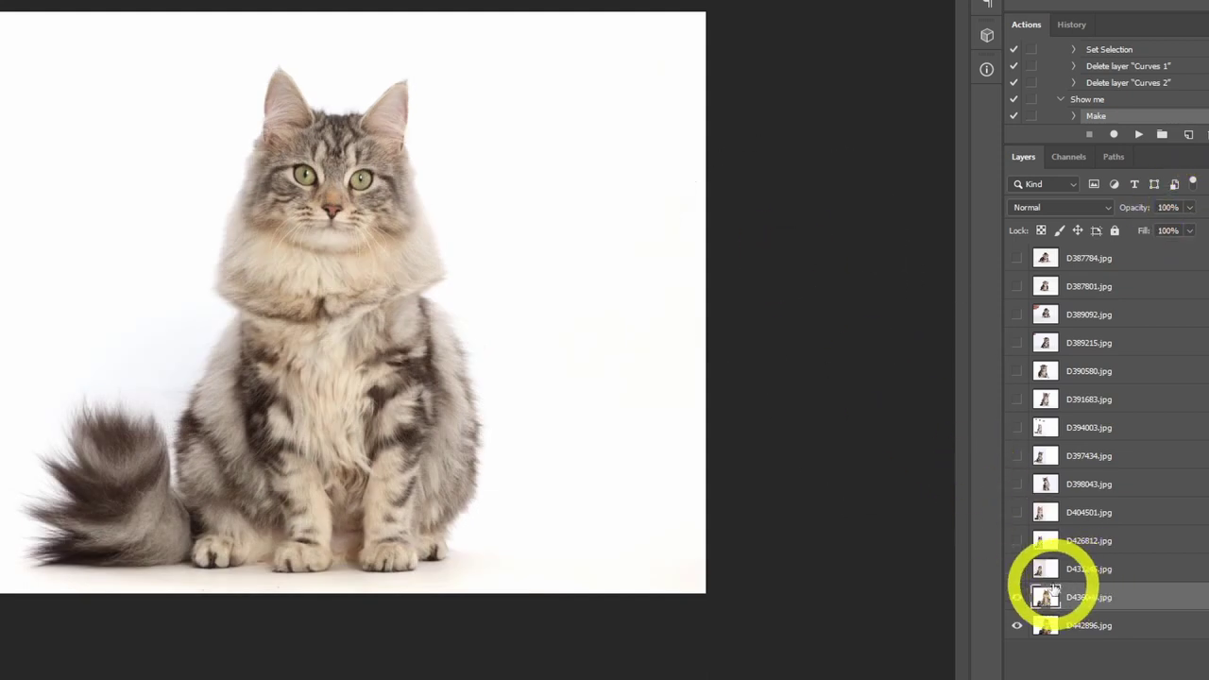
Show and select the D431245.jpg layer, then export all layers as Cat-prefixed JPEGs
{"action": "left_click", "coordinate": [1017, 573]}
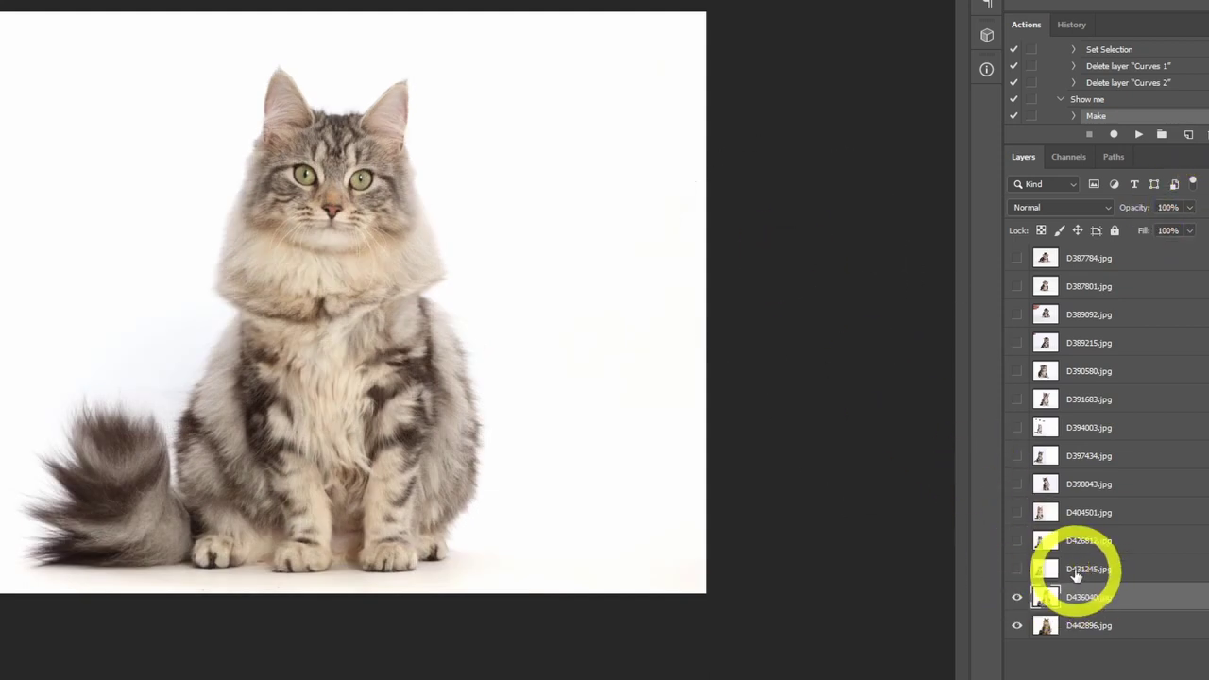
{"action": "left_click", "coordinate": [1079, 573]}
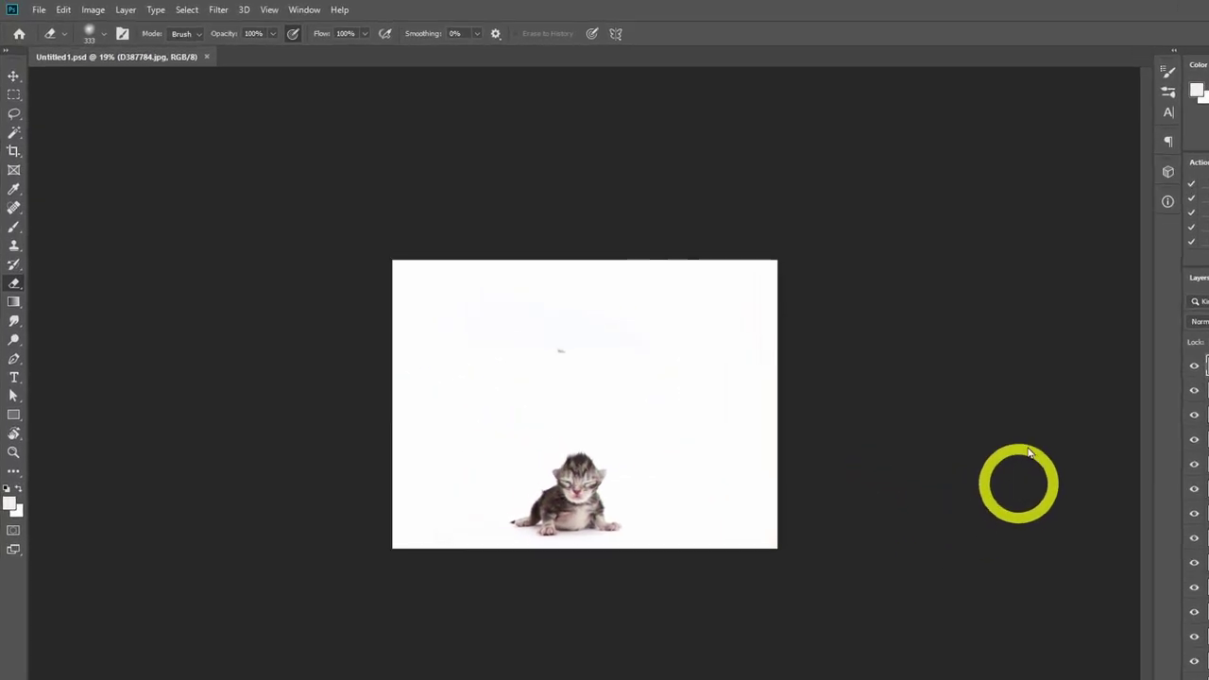
{"action": "left_click", "coordinate": [41, 10]}
{"action": "mouse_move", "coordinate": [94, 264]}
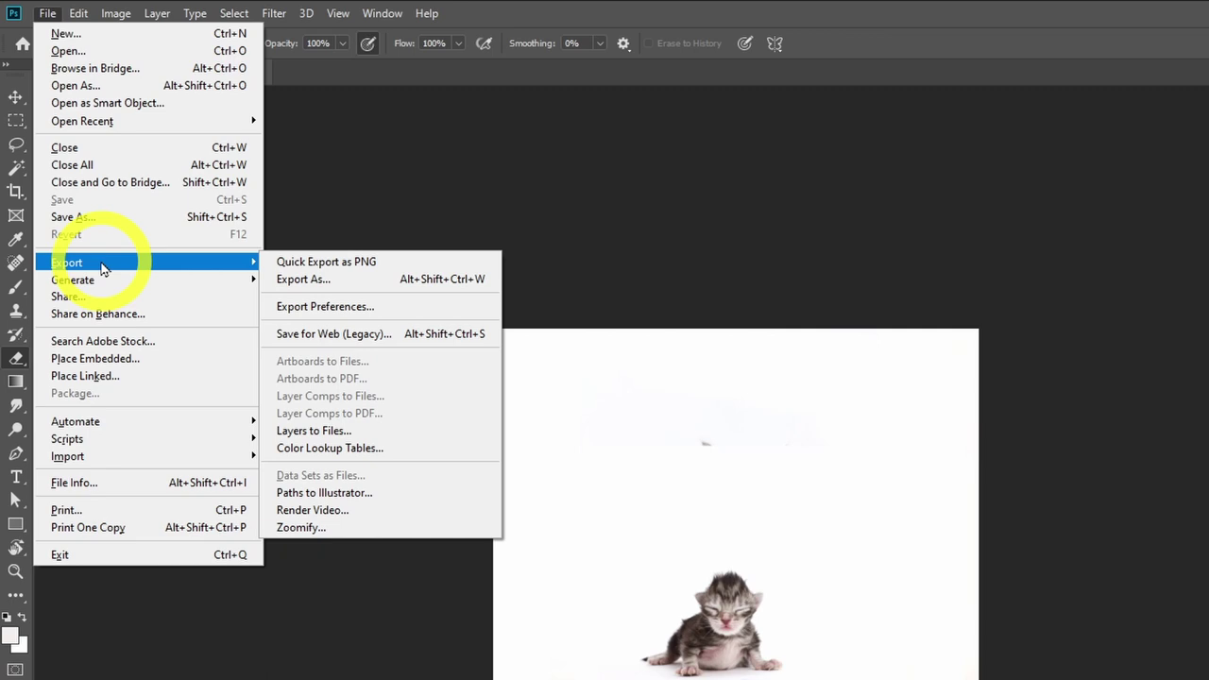
{"action": "left_click", "coordinate": [314, 431]}
{"action": "left_click", "coordinate": [1026, 315]}
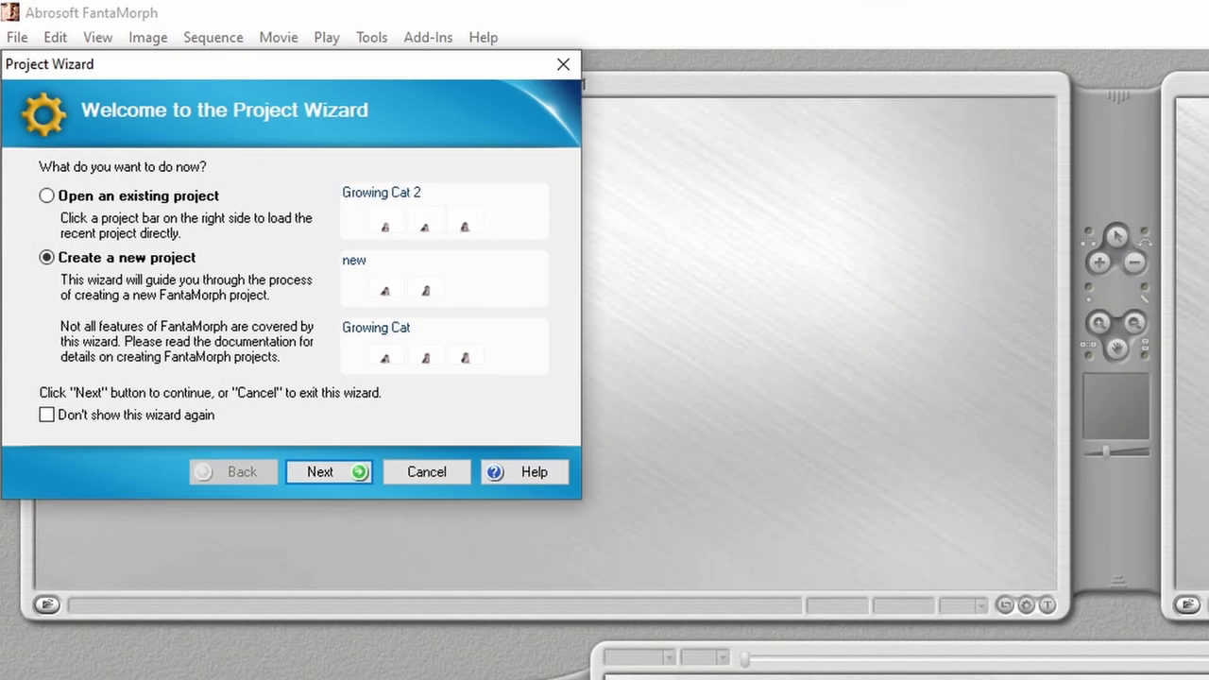
Choose Sequence Morph and add 000001.jpg and 000002.jpg as the source images
{"action": "left_click", "coordinate": [348, 475]}
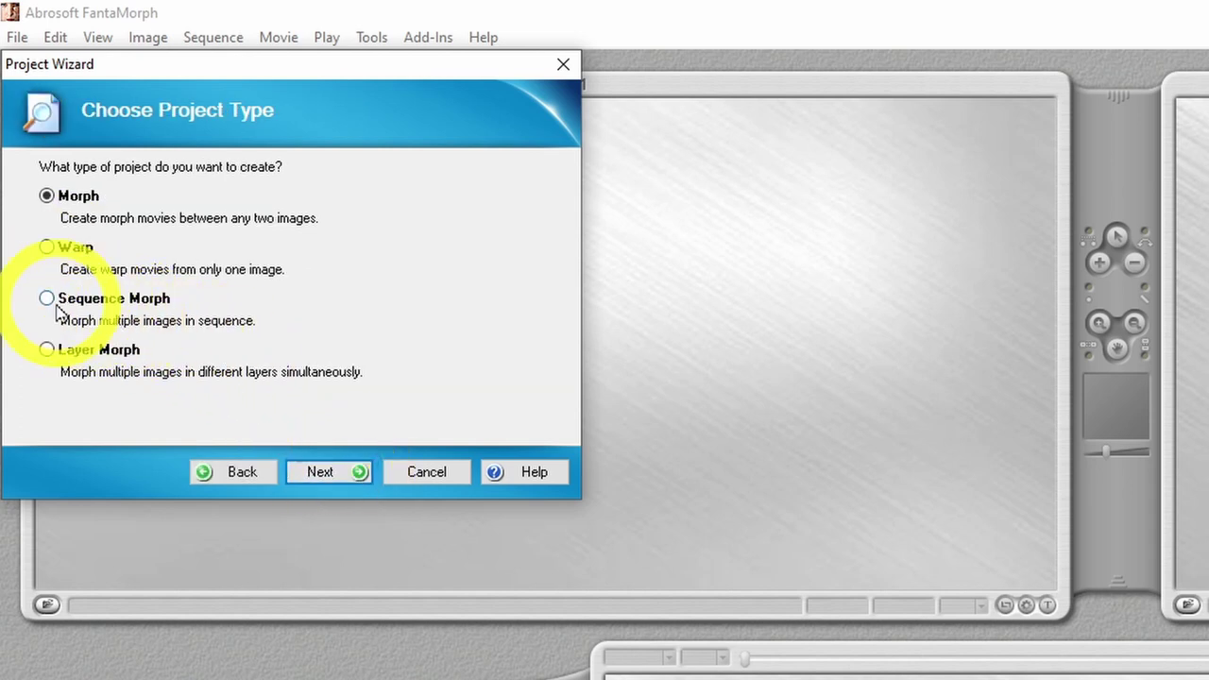
{"action": "left_click", "coordinate": [334, 480]}
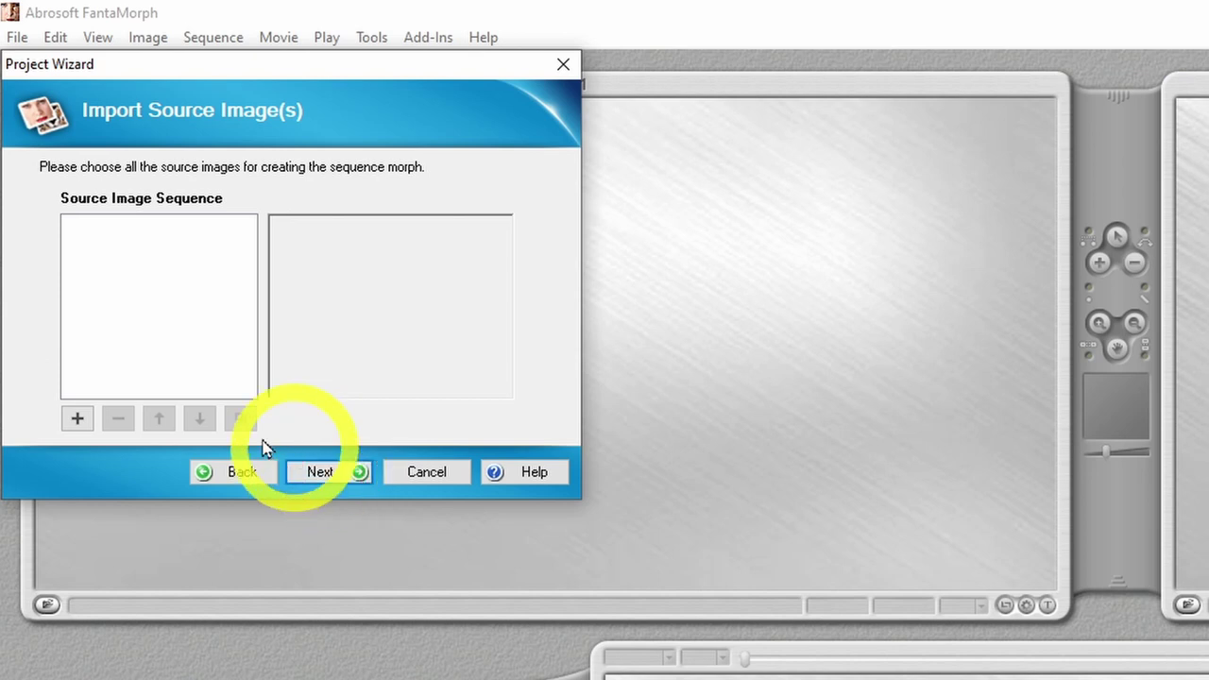
{"action": "left_click", "coordinate": [79, 418]}
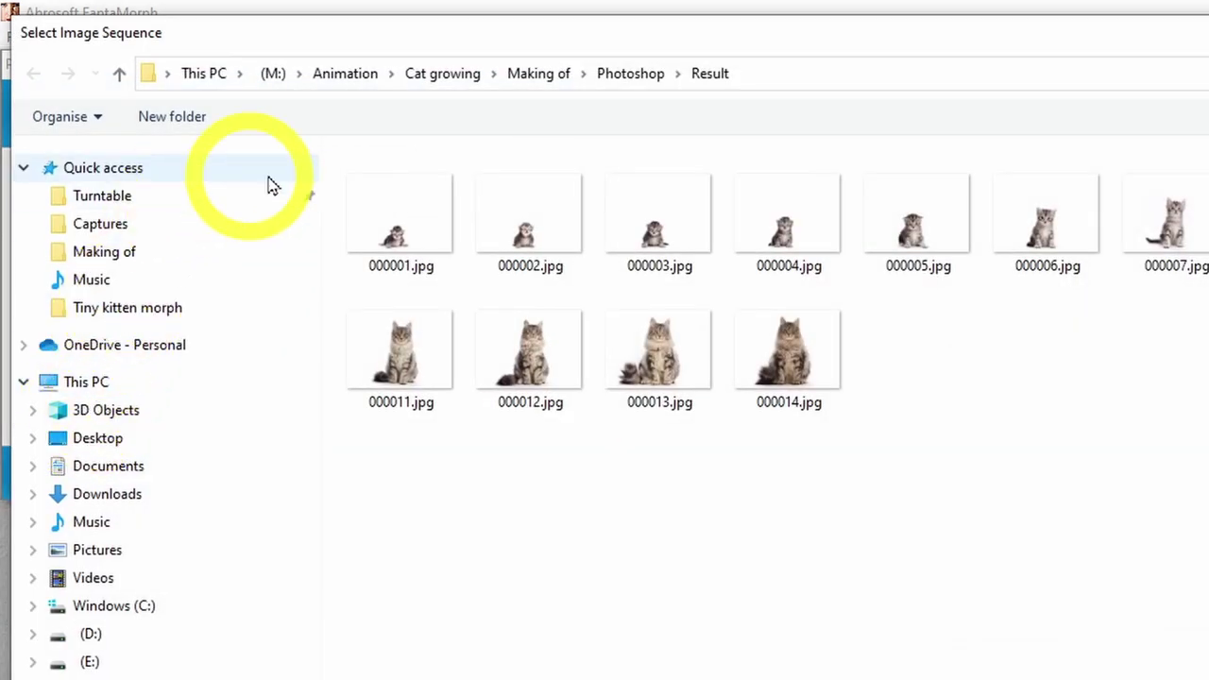
{"action": "double_click", "coordinate": [423, 243]}
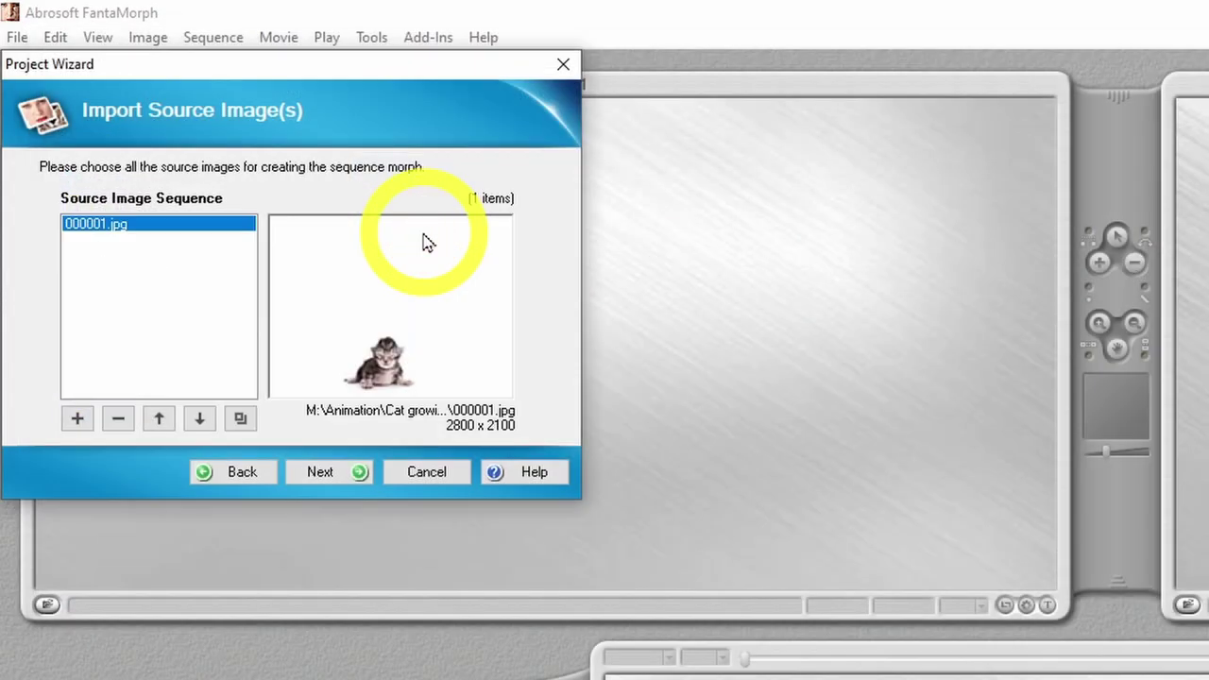
{"action": "left_click", "coordinate": [79, 421]}
{"action": "left_click", "coordinate": [555, 235]}
{"action": "double_click", "coordinate": [556, 235]}
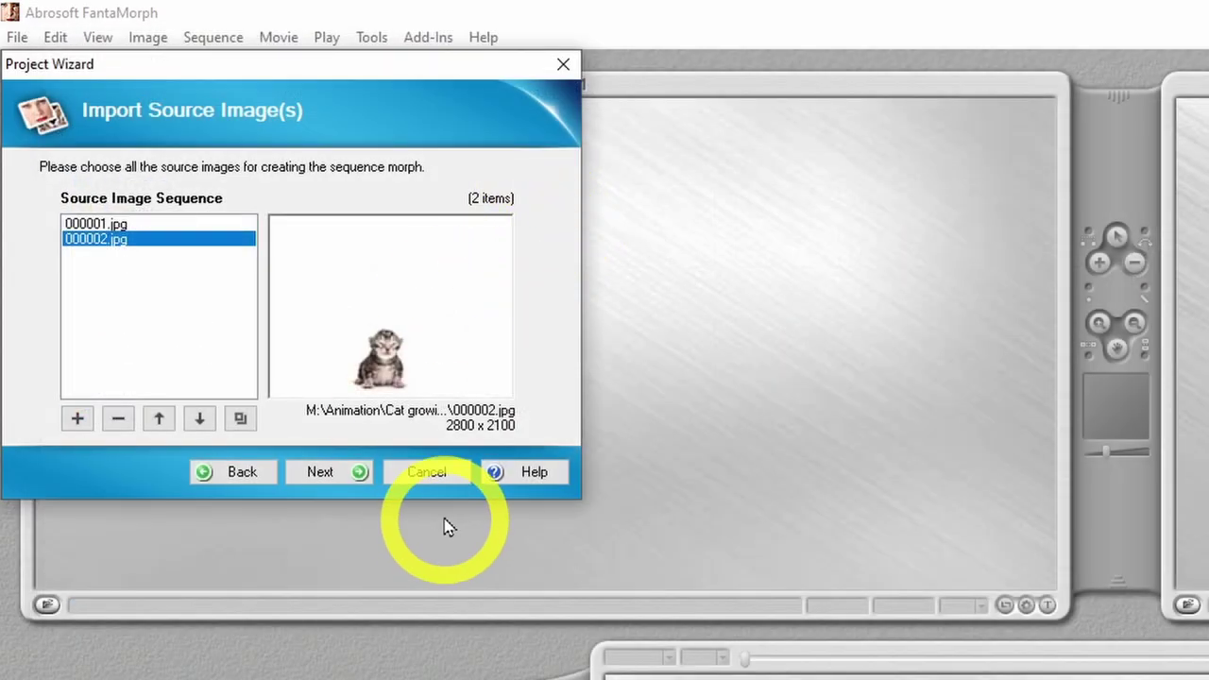
Accept the 2800 x 2100, 15-frame movie settings and default effects, and finish the project
{"action": "left_click", "coordinate": [323, 474]}
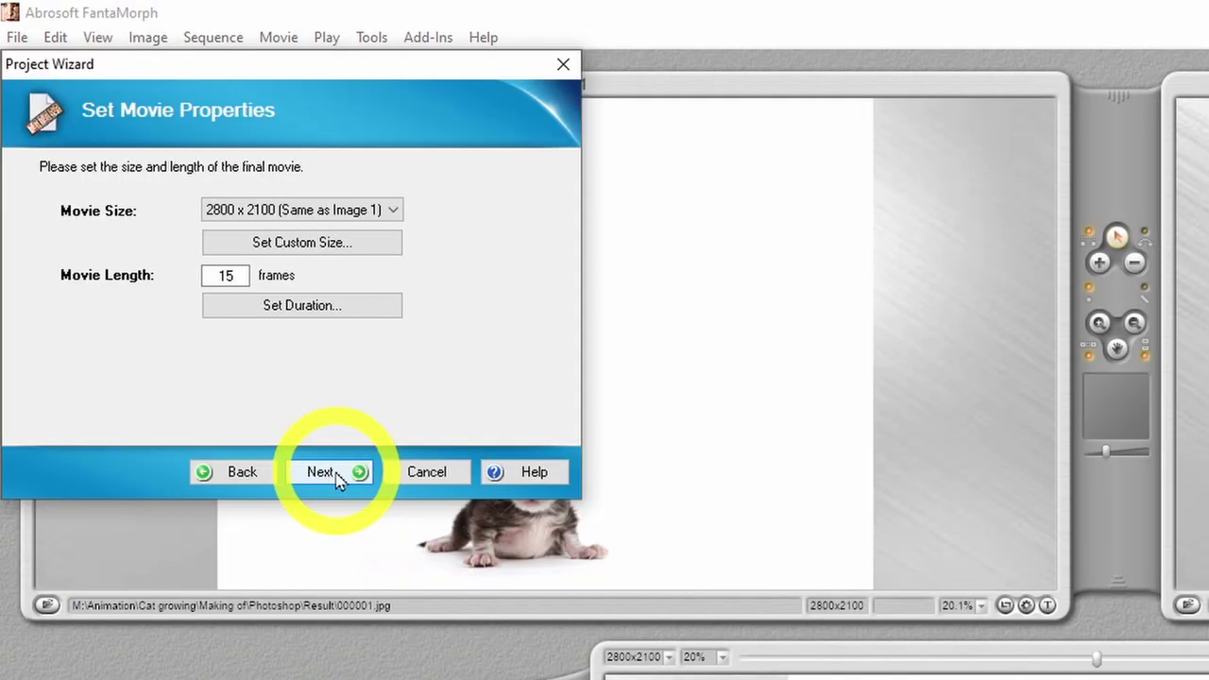
{"action": "left_click", "coordinate": [336, 472]}
{"action": "left_click", "coordinate": [337, 475]}
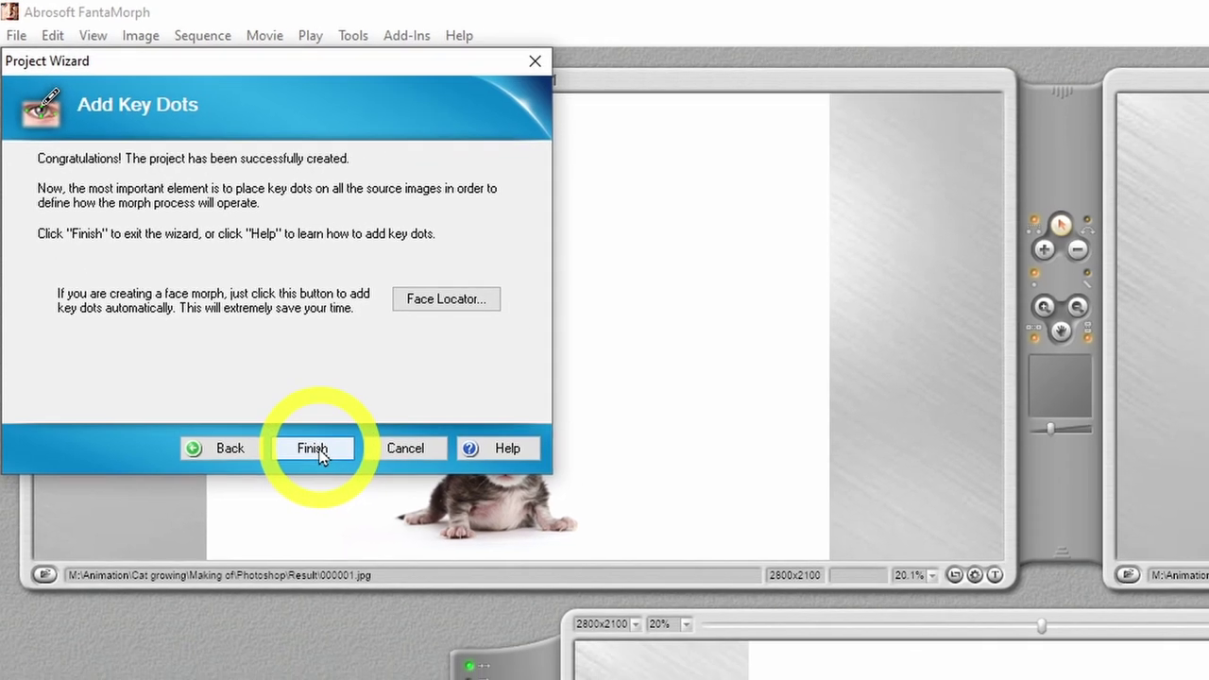
{"action": "left_click", "coordinate": [331, 472]}
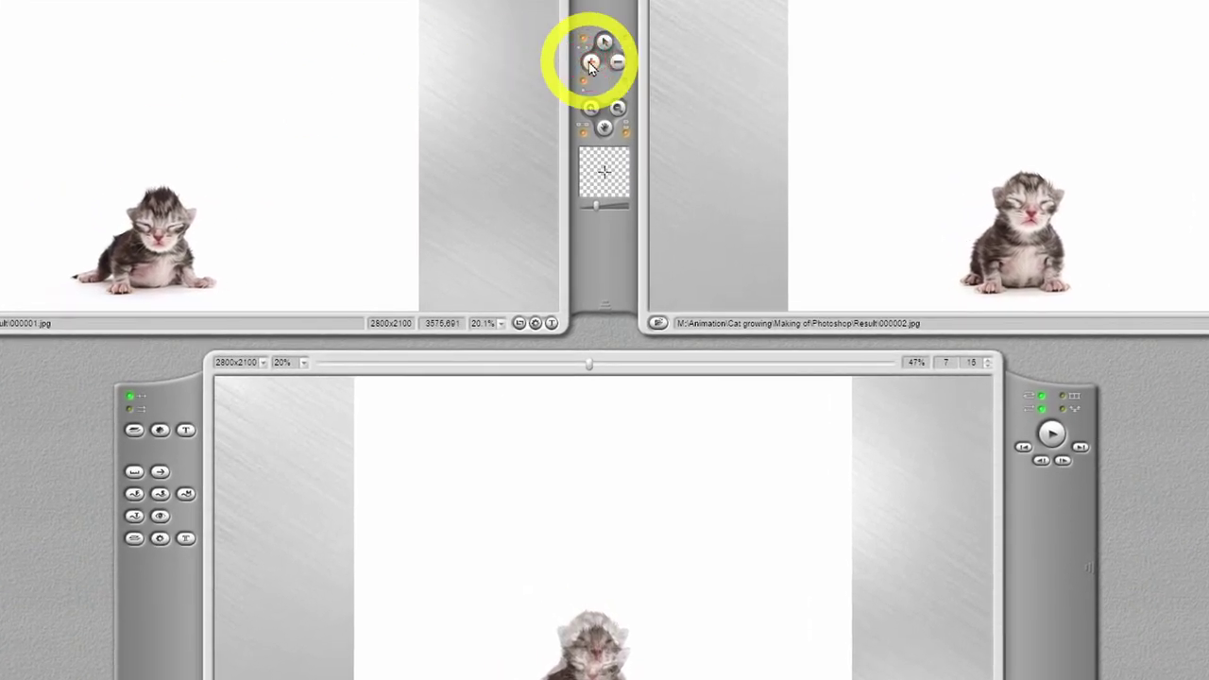
Add seven key points around the kitten: above and beside the head, by the body and paws, and lower-left background
{"action": "left_click", "coordinate": [590, 64]}
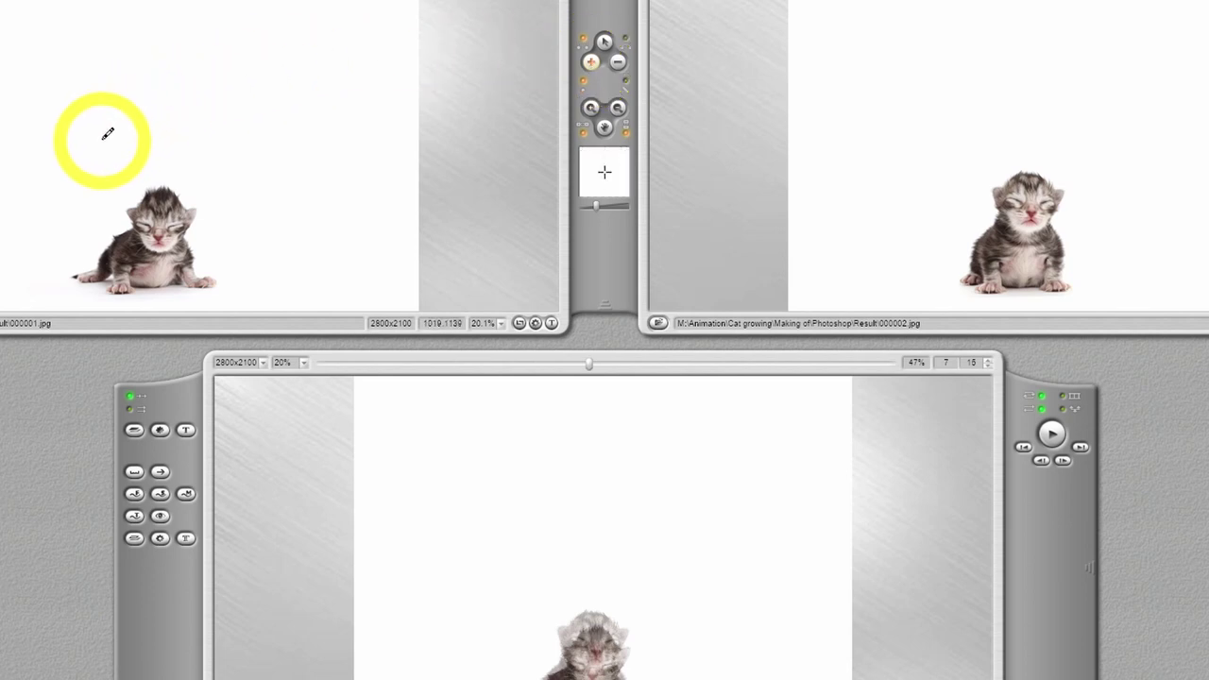
{"action": "left_click", "coordinate": [155, 126]}
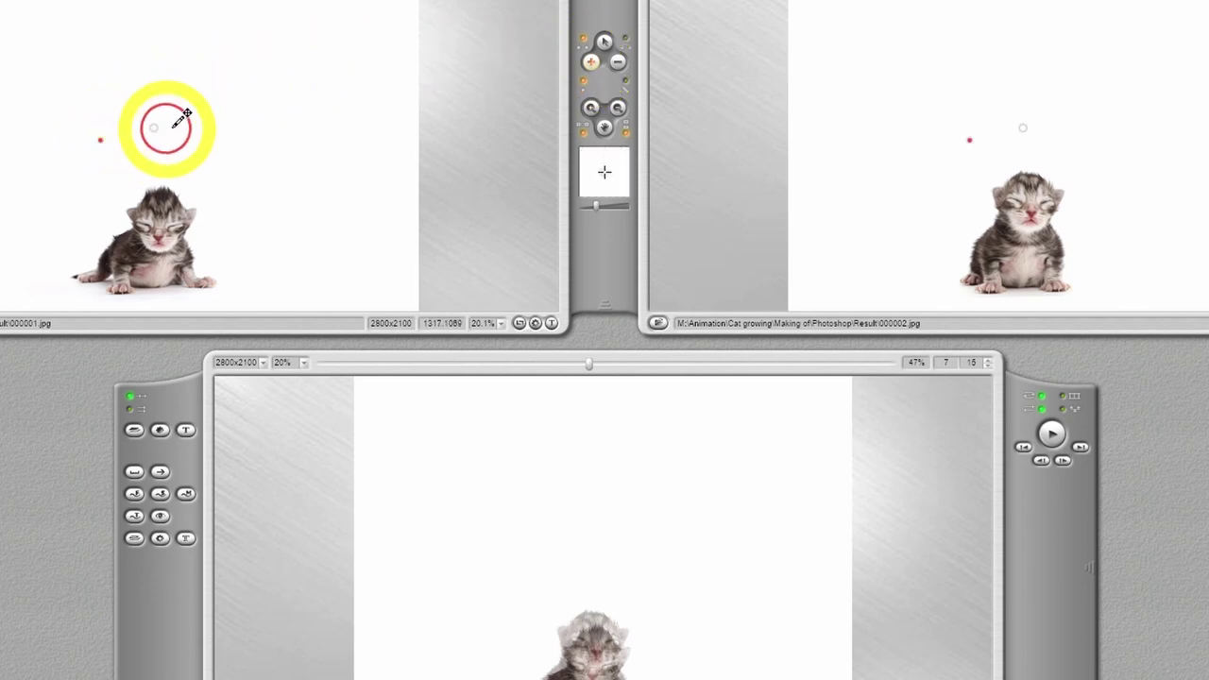
{"action": "left_click", "coordinate": [233, 154]}
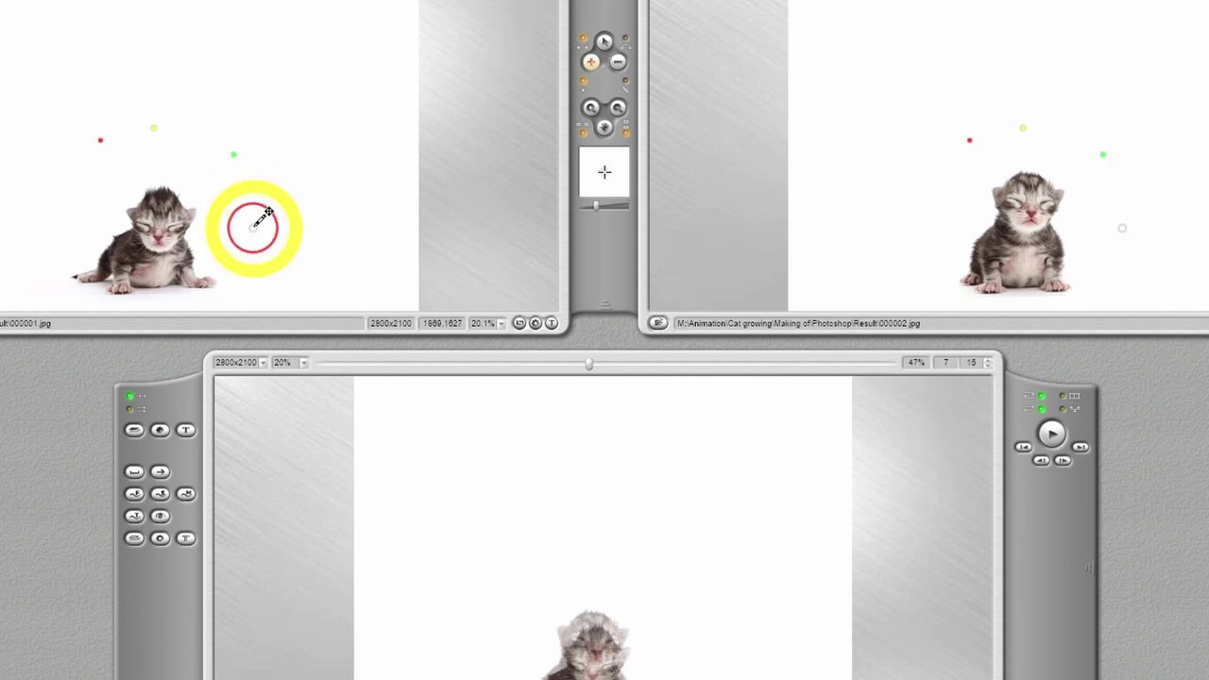
{"action": "left_click", "coordinate": [253, 226]}
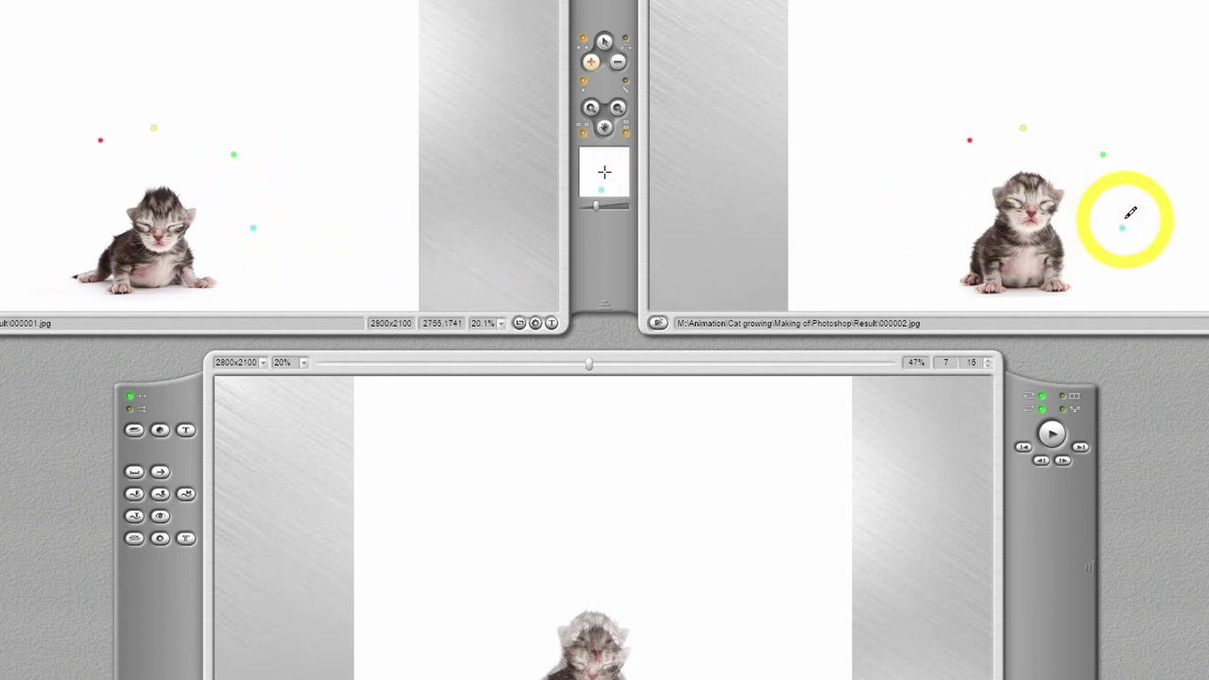
{"action": "left_click", "coordinate": [242, 297]}
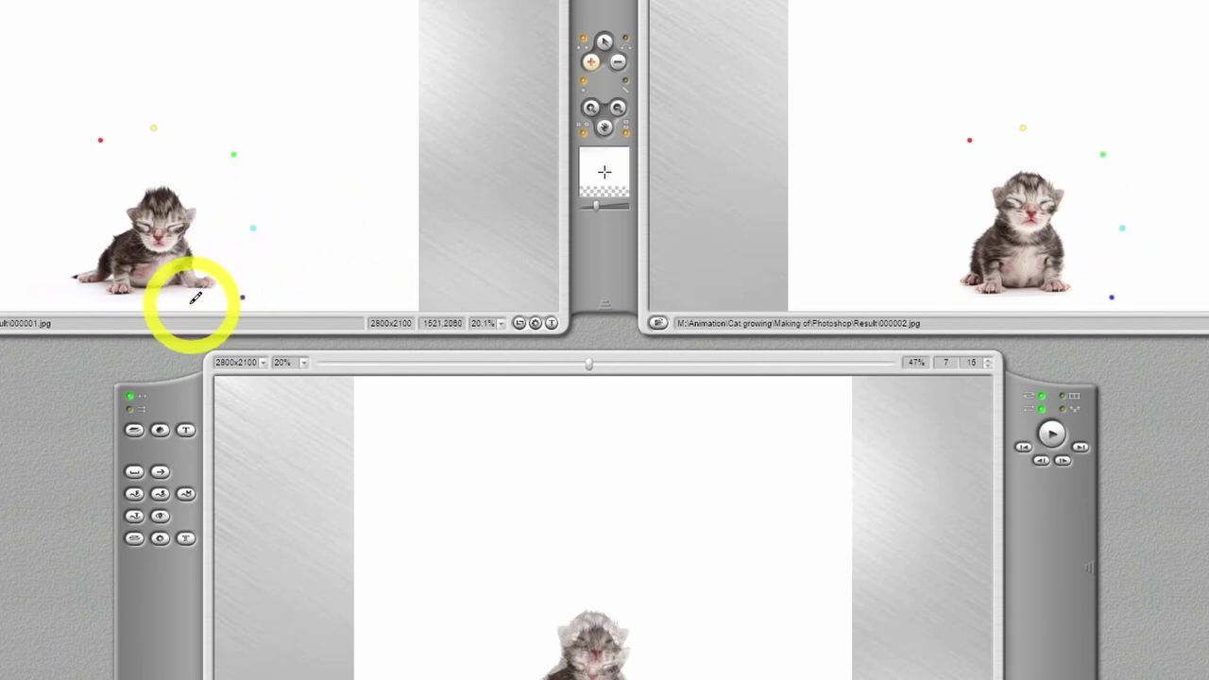
{"action": "left_click", "coordinate": [186, 303]}
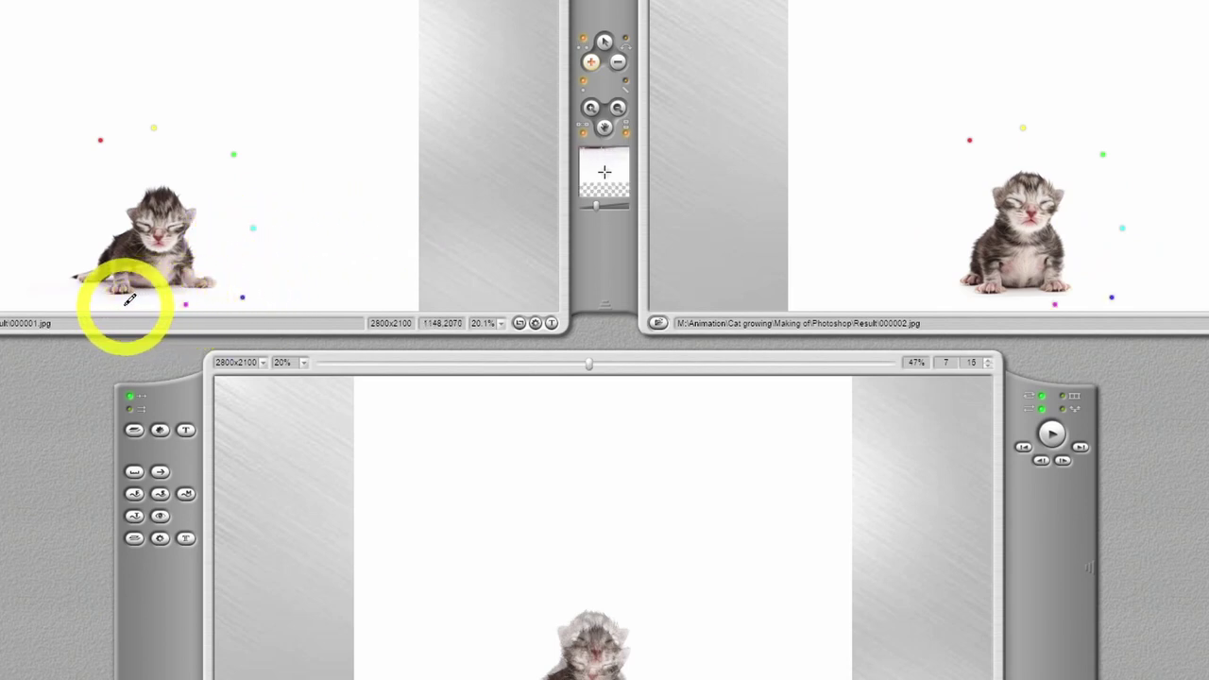
{"action": "left_click", "coordinate": [72, 304]}
{"action": "left_click", "coordinate": [22, 269]}
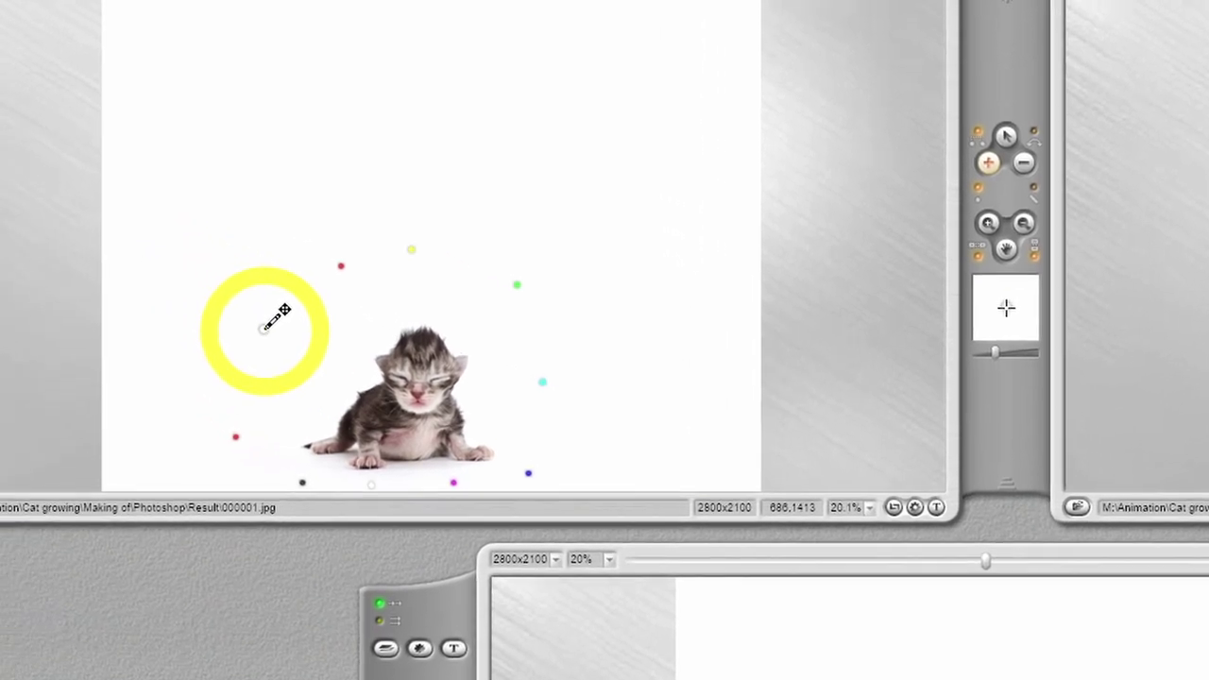
Zoom in on the kitten's face in Image 1 and add key points on the eye, nose and chest
{"action": "scroll", "coordinate": [425, 428], "scroll_direction": "up", "scroll_amount": 1}
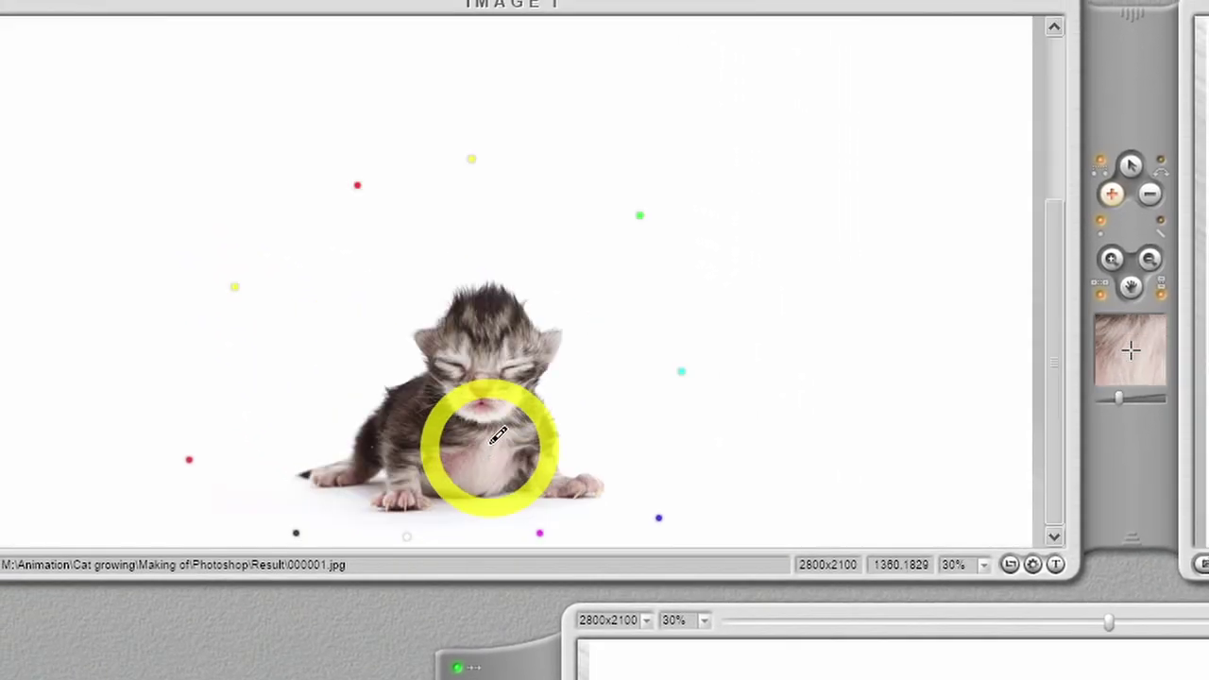
{"action": "scroll", "coordinate": [497, 433], "scroll_direction": "up", "scroll_amount": 2}
{"action": "key", "text": "space"}
{"action": "left_click_drag", "start_coordinate": [501, 155], "coordinate": [505, 208]}
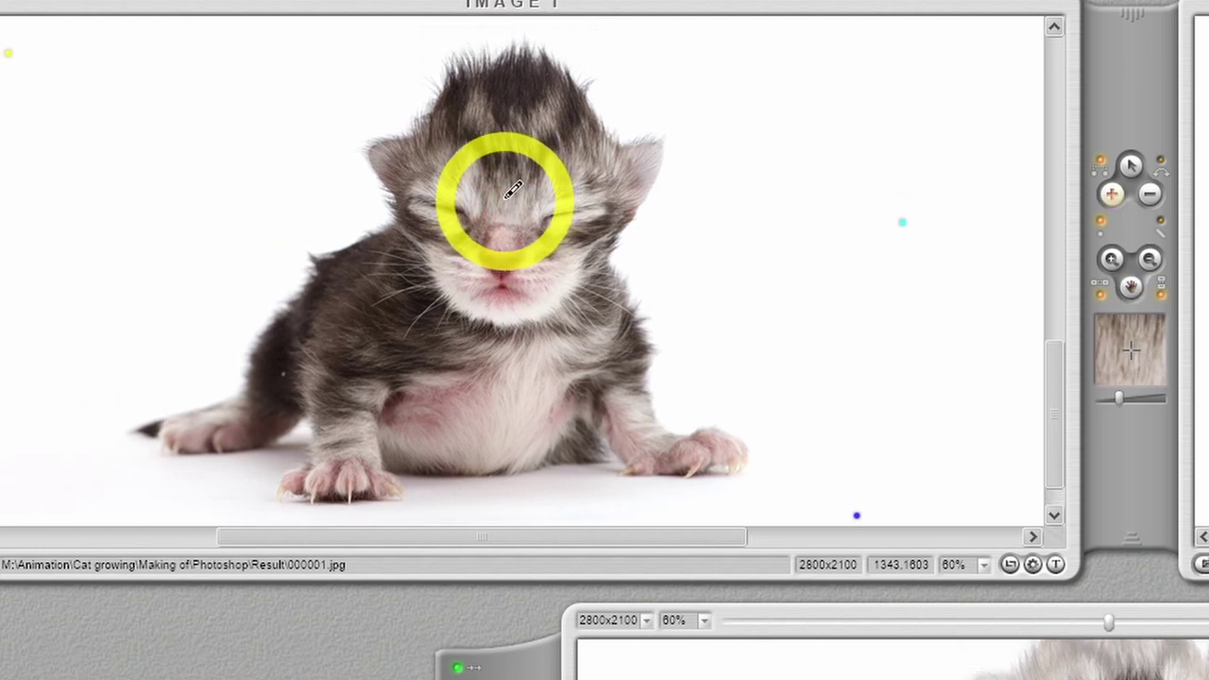
{"action": "left_click", "coordinate": [544, 223]}
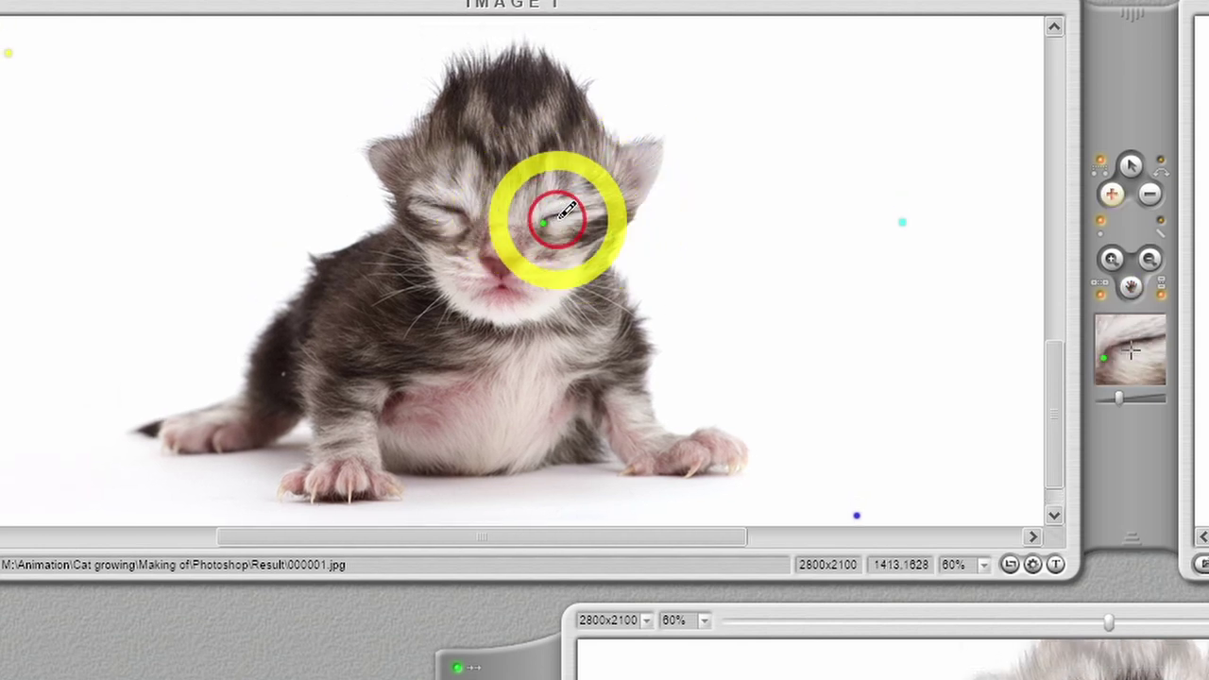
{"action": "left_click", "coordinate": [523, 257]}
{"action": "left_click", "coordinate": [484, 253]}
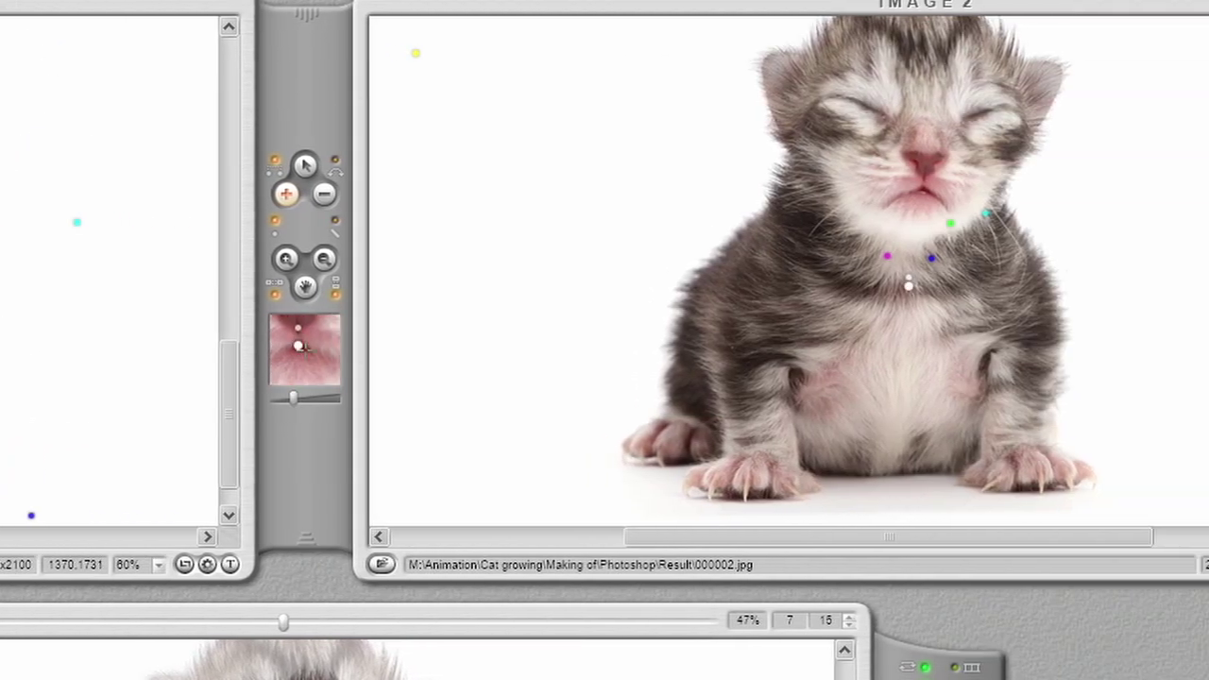
{"action": "left_click", "coordinate": [1138, 281]}
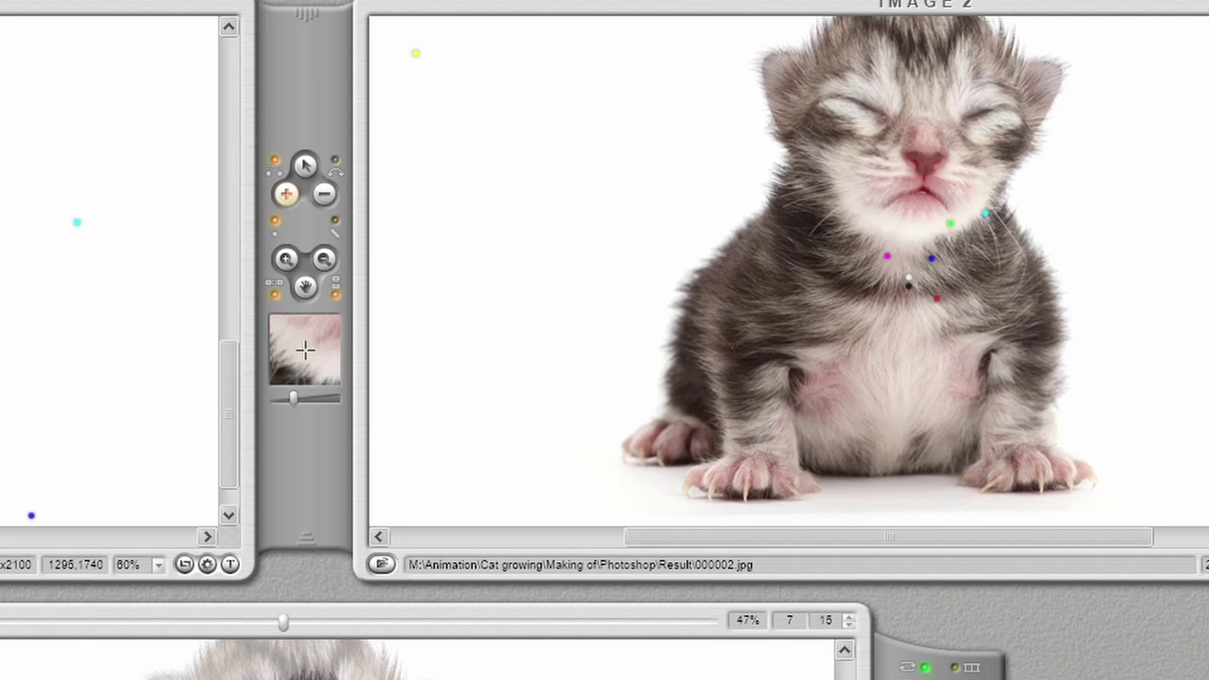
Add key points on the chin, cheek, head, right ear and right paw
{"action": "left_click", "coordinate": [878, 222]}
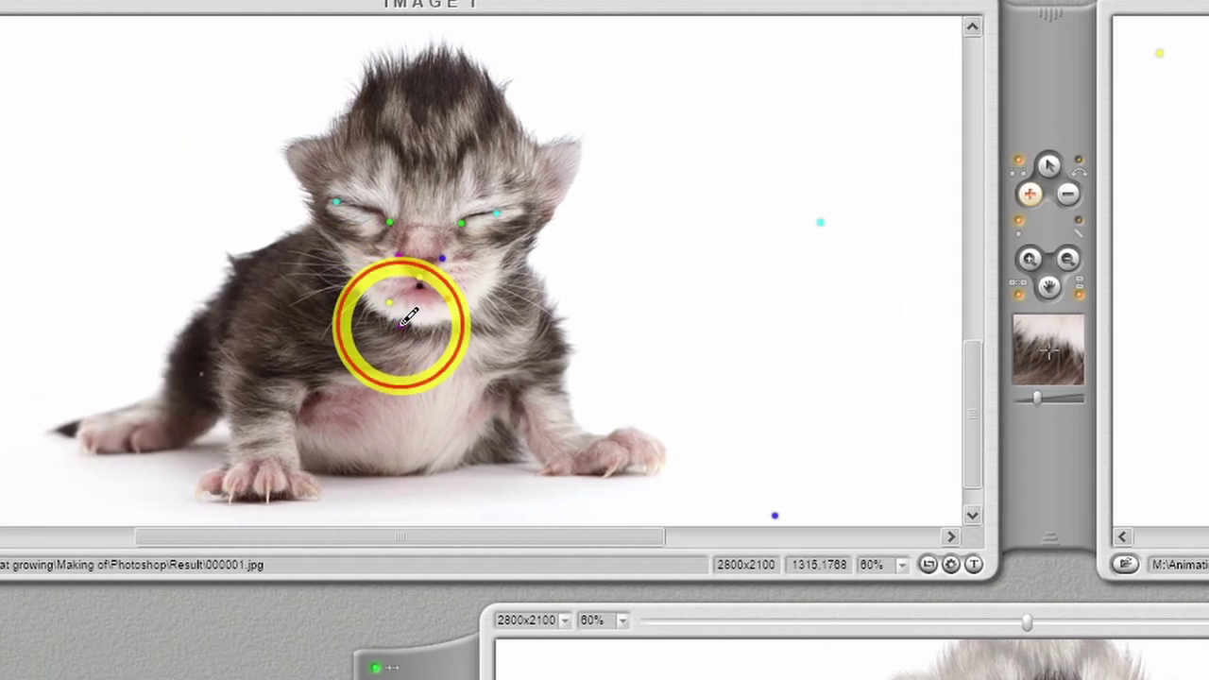
{"action": "left_click", "coordinate": [171, 327]}
{"action": "left_click", "coordinate": [474, 314]}
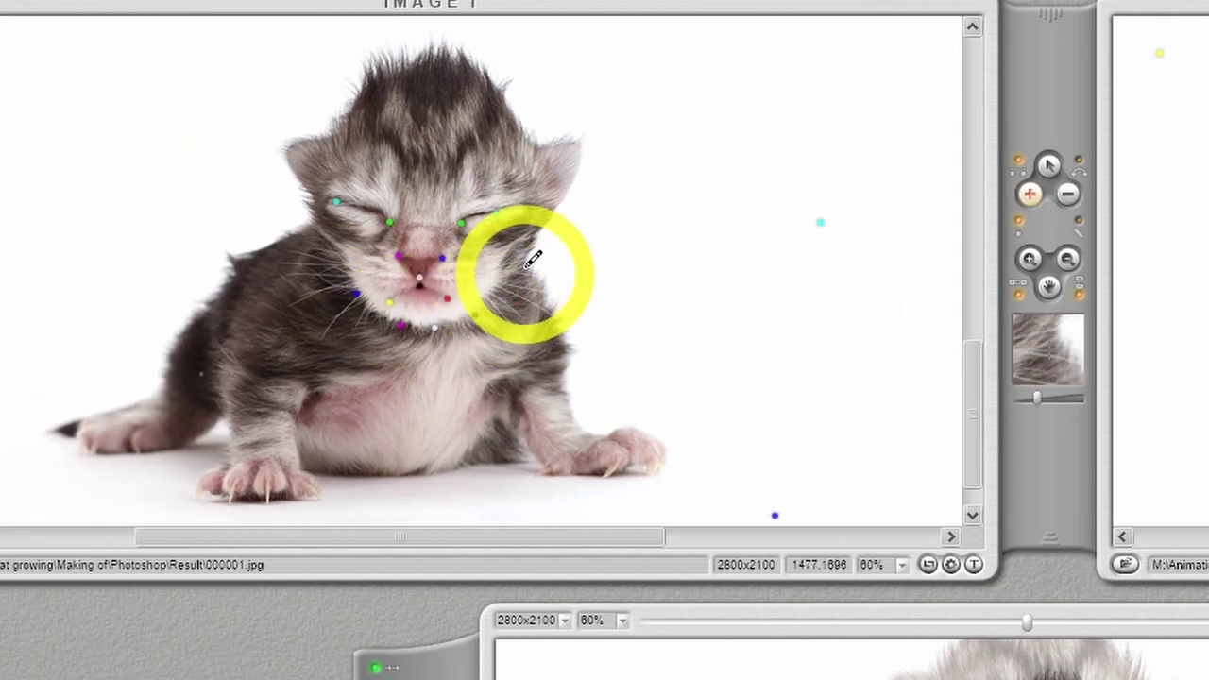
{"action": "left_click", "coordinate": [496, 282]}
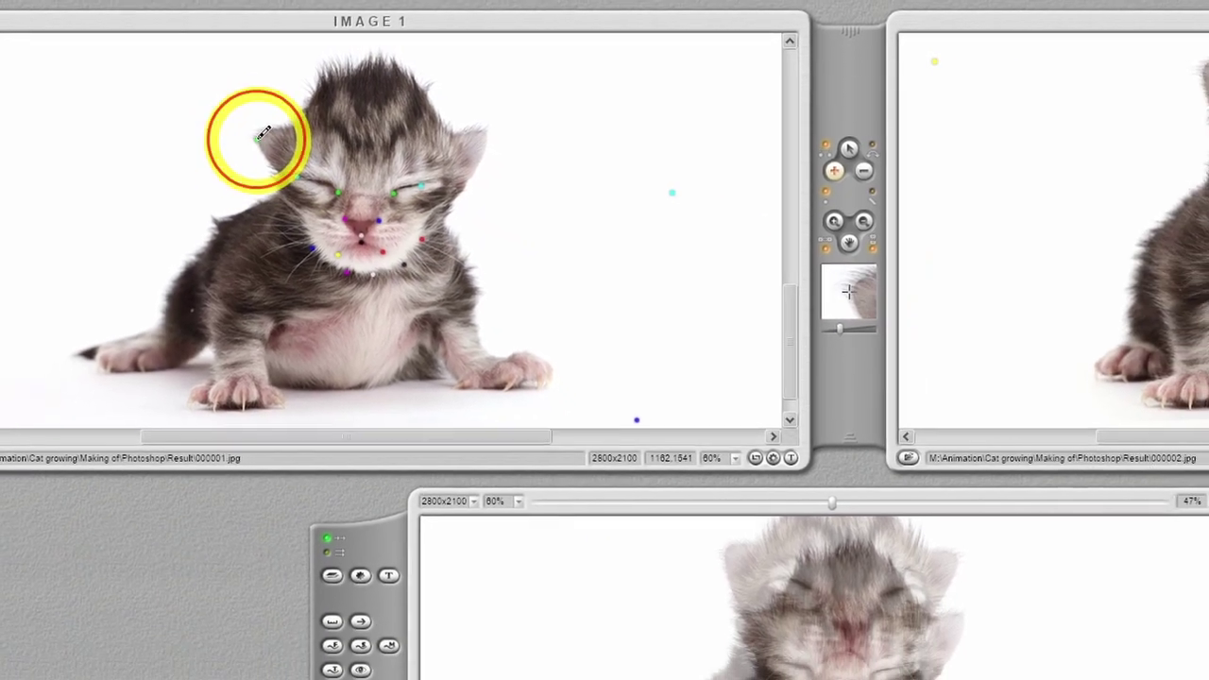
{"action": "left_click", "coordinate": [291, 134]}
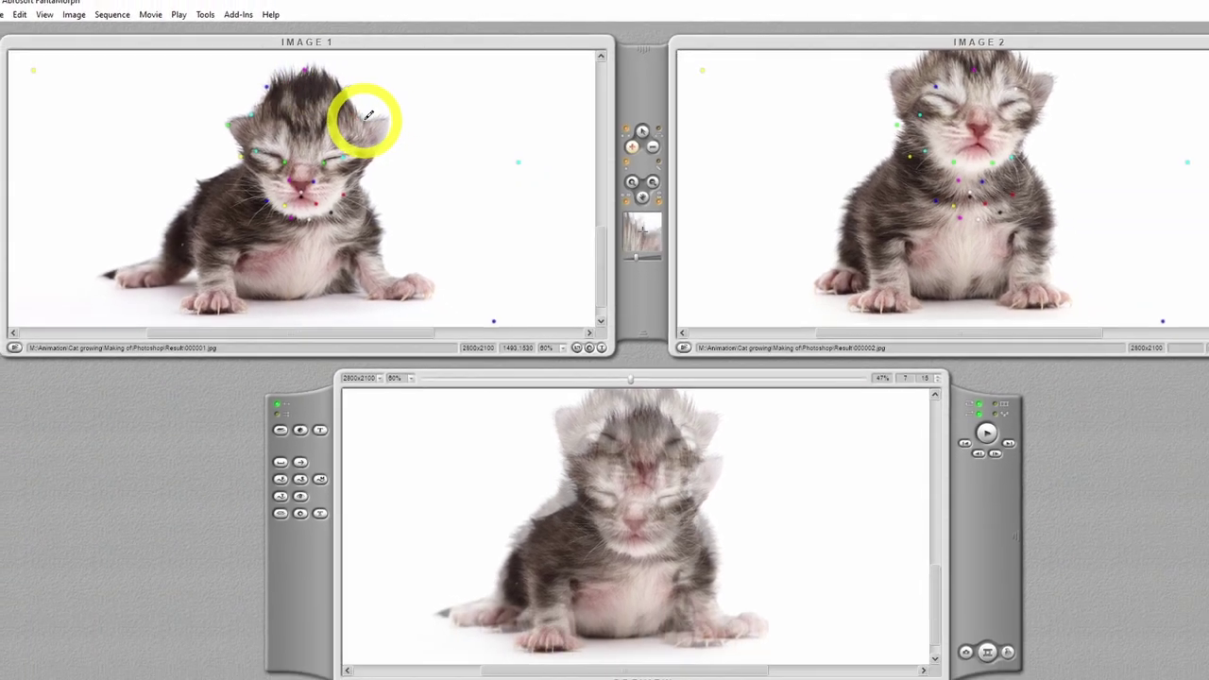
{"action": "left_click", "coordinate": [378, 141]}
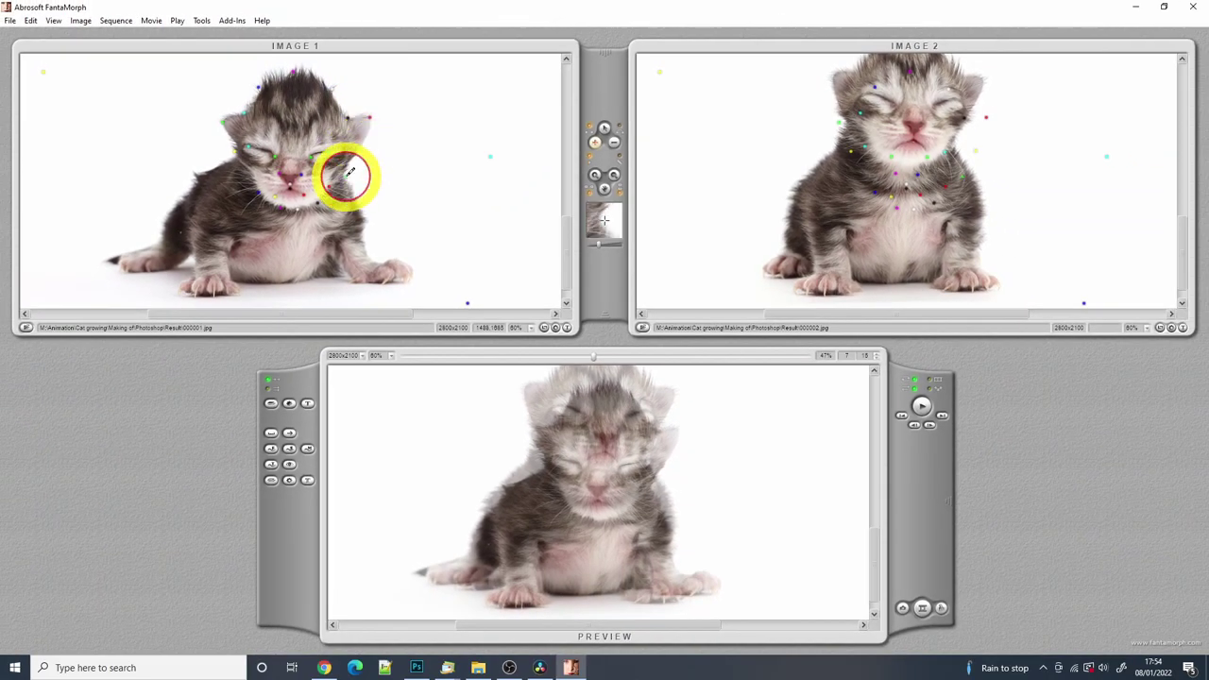
{"action": "left_click", "coordinate": [389, 267]}
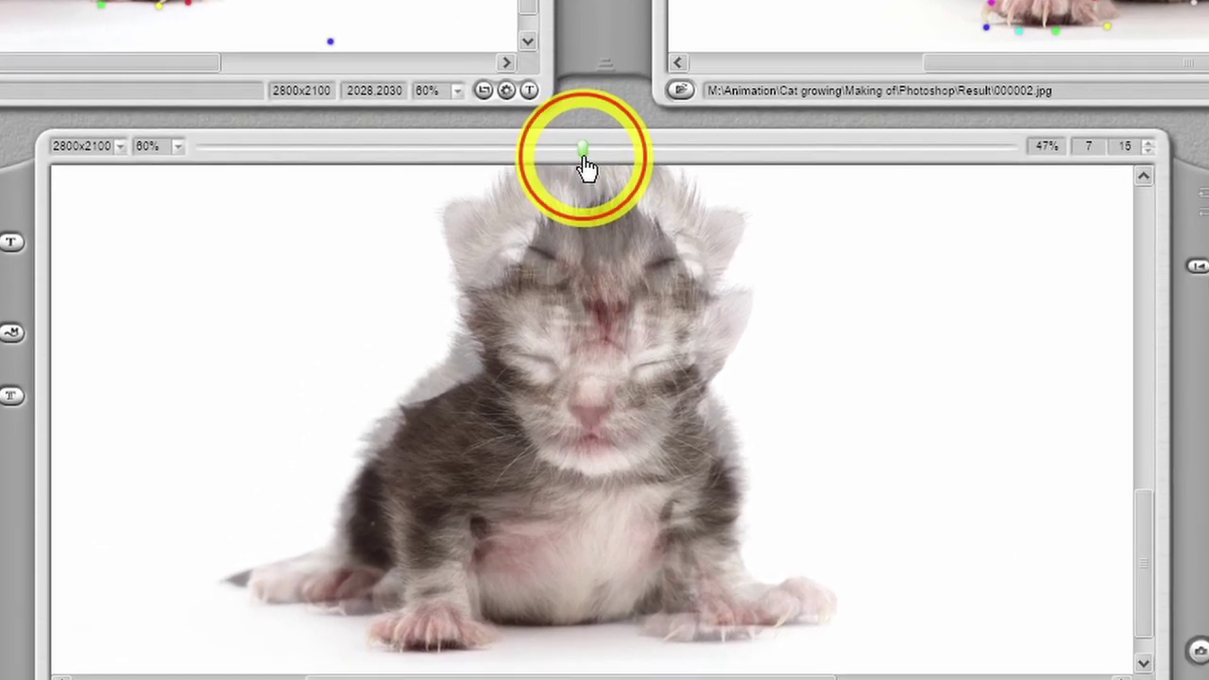
Scrub the morph preview from start to end and back, leaving it near 49%
{"action": "left_click_drag", "start_coordinate": [585, 213], "coordinate": [566, 215]}
{"action": "left_click_drag", "start_coordinate": [562, 167], "coordinate": [971, 172]}
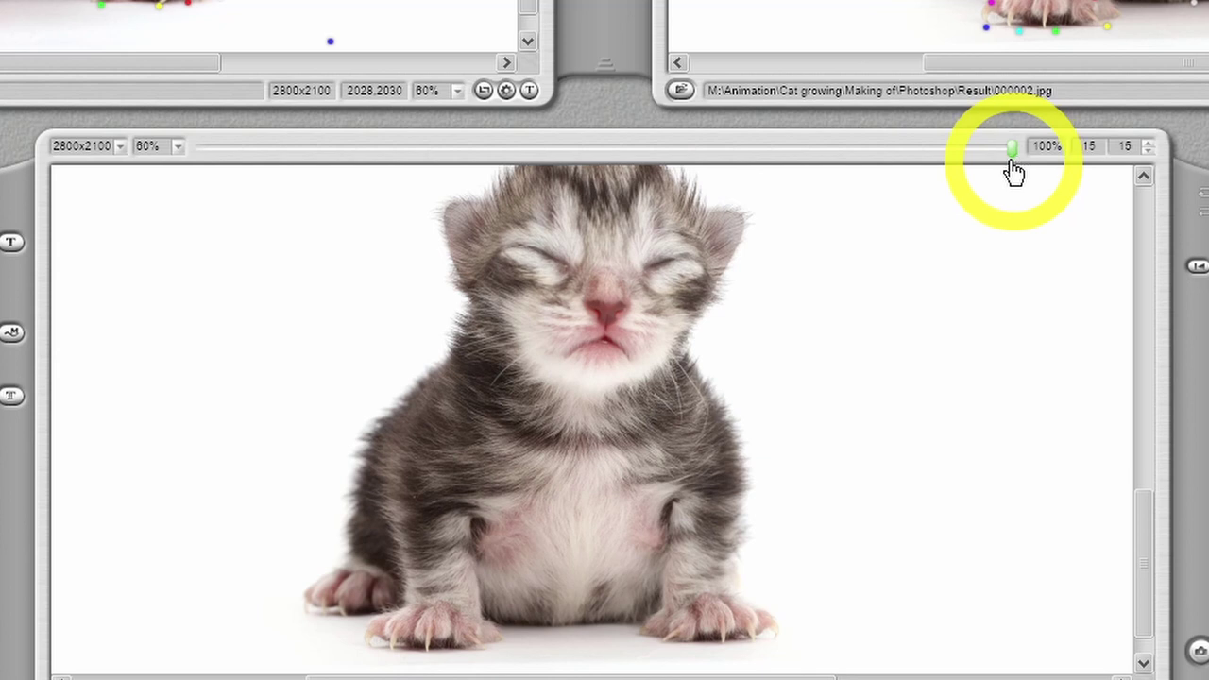
{"action": "left_click_drag", "start_coordinate": [1012, 172], "coordinate": [604, 179]}
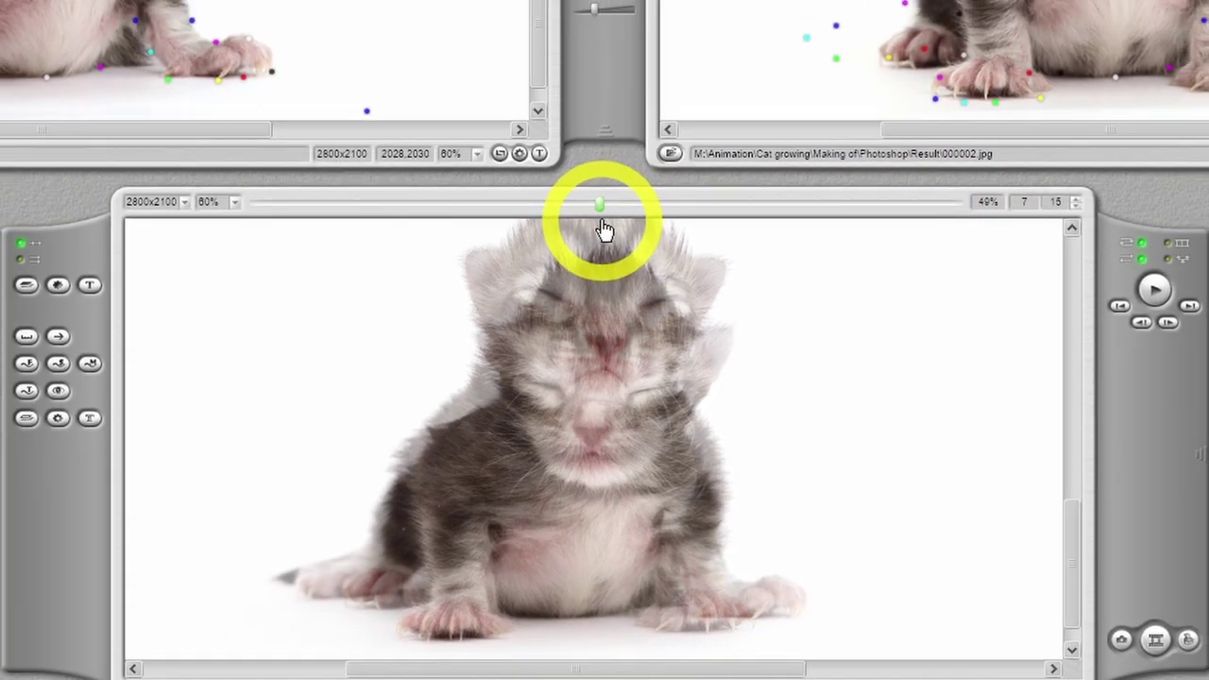
{"action": "left_click_drag", "start_coordinate": [605, 230], "coordinate": [605, 230]}
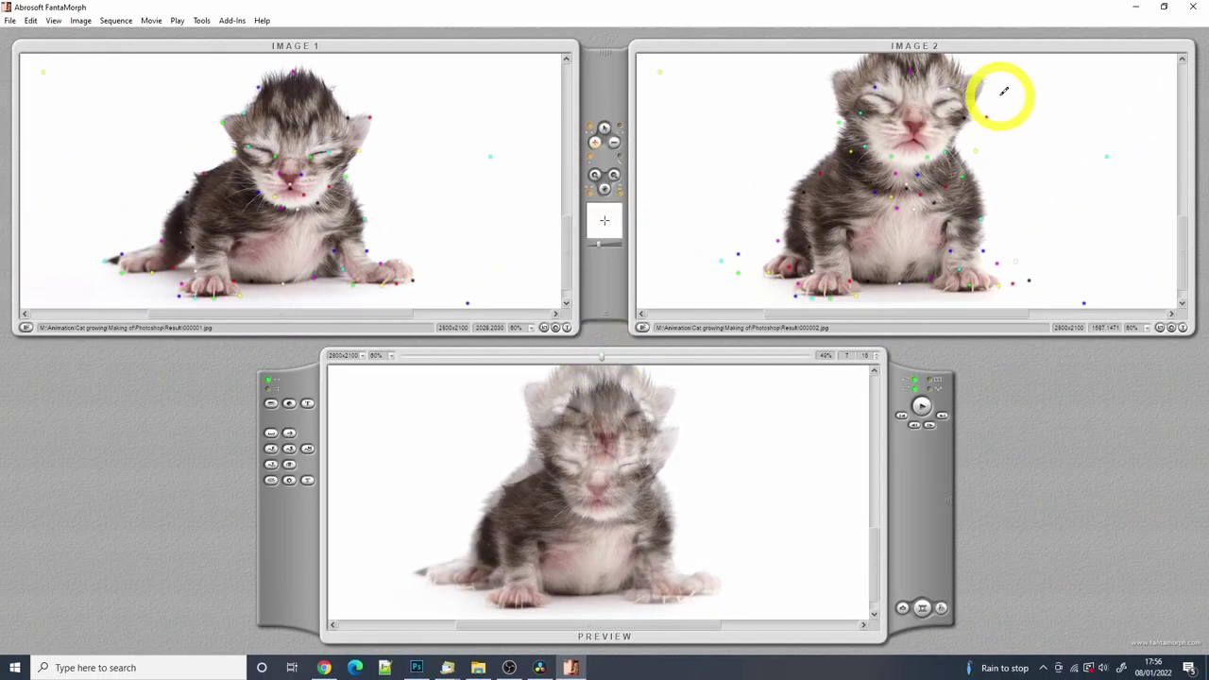
Raise the head-top key point in Image 2 and add points at the head top and ear
{"action": "left_click_drag", "start_coordinate": [999, 97], "coordinate": [998, 154]}
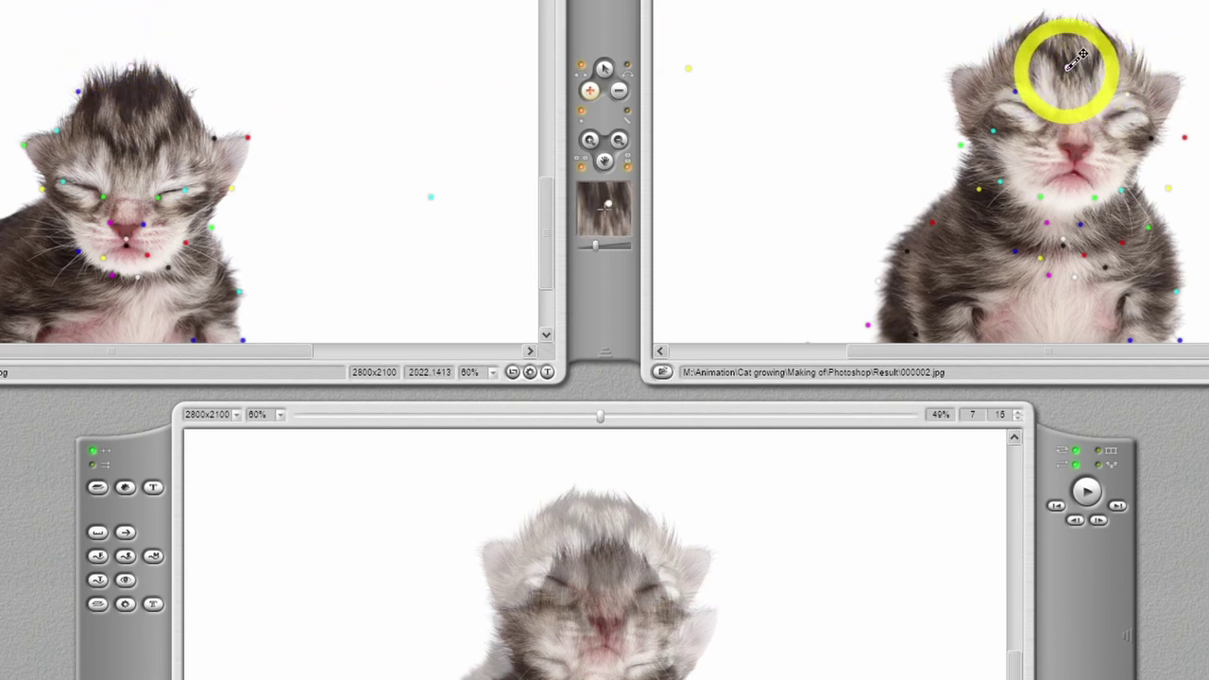
{"action": "left_click_drag", "start_coordinate": [1069, 59], "coordinate": [1069, 14]}
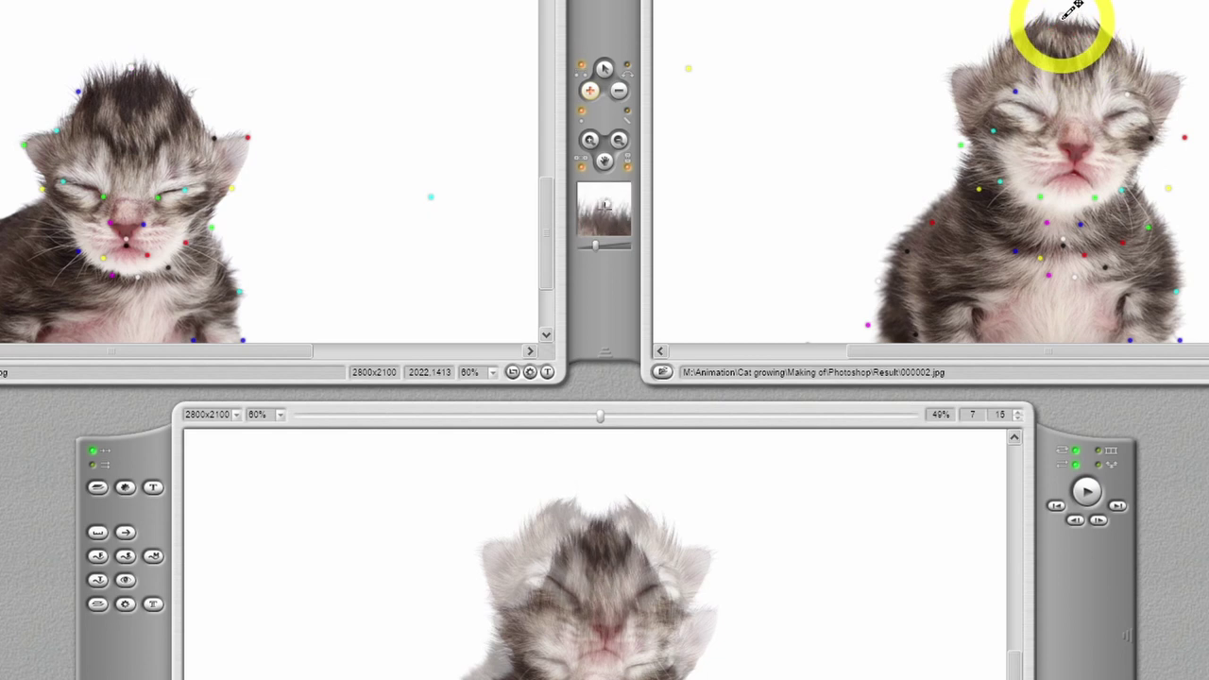
{"action": "left_click", "coordinate": [1005, 39]}
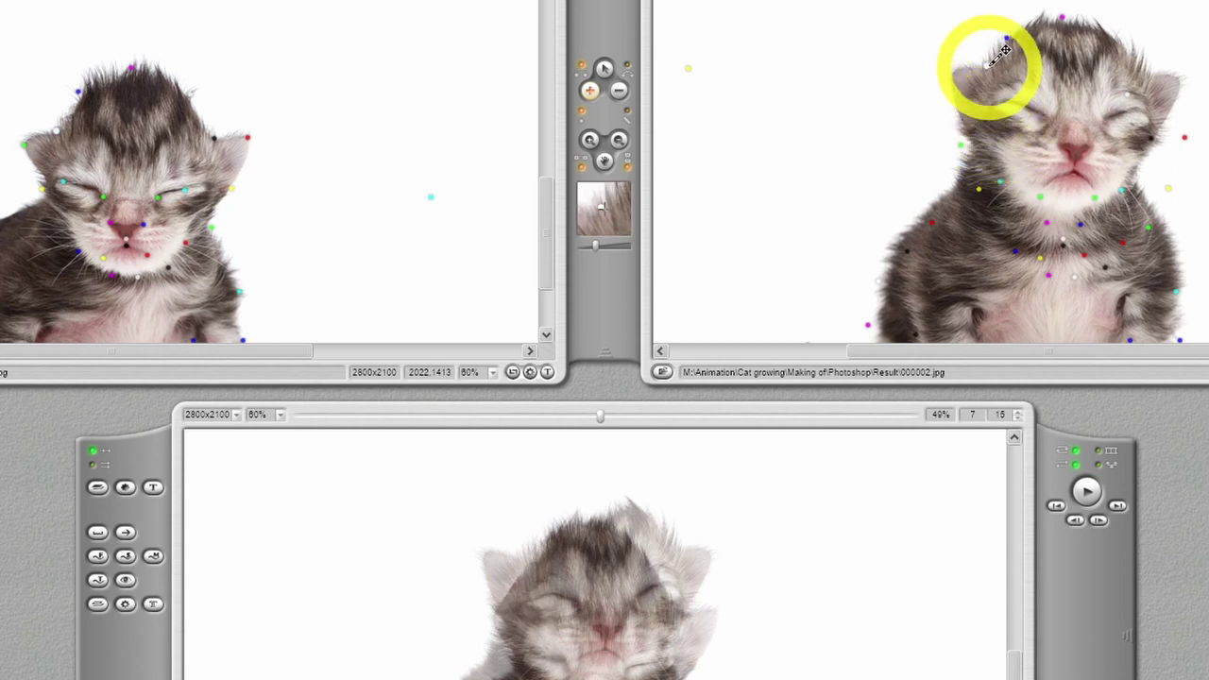
{"action": "left_click", "coordinate": [987, 65]}
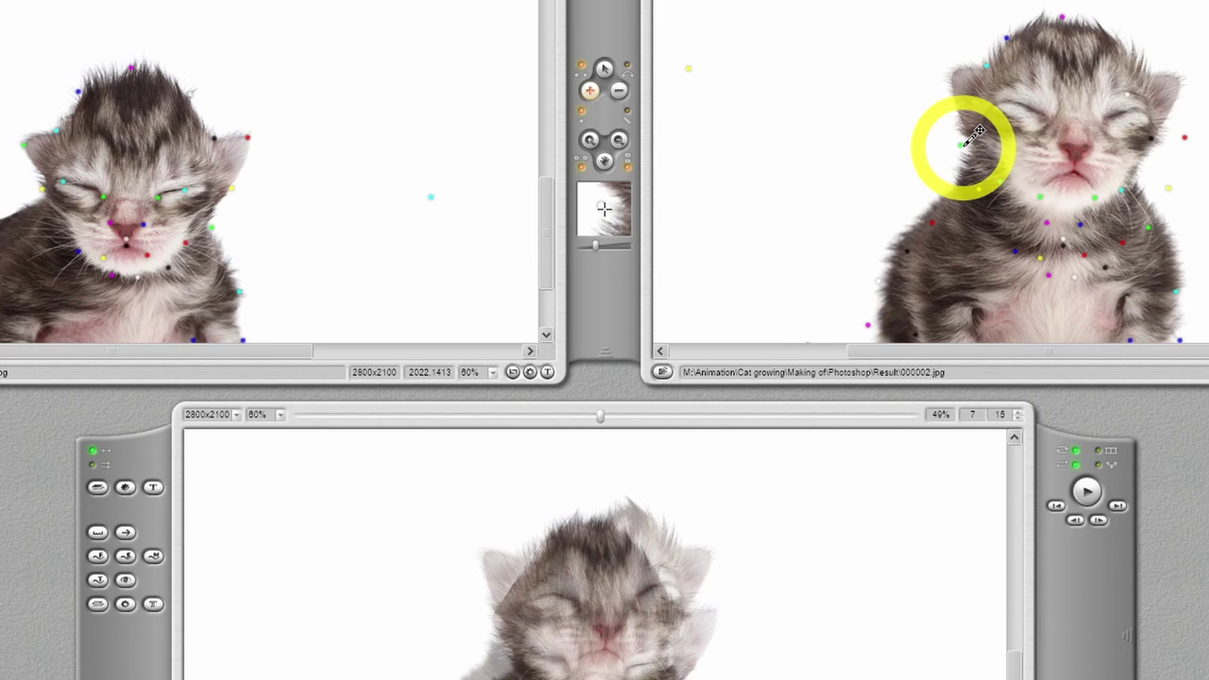
{"action": "left_click", "coordinate": [965, 98]}
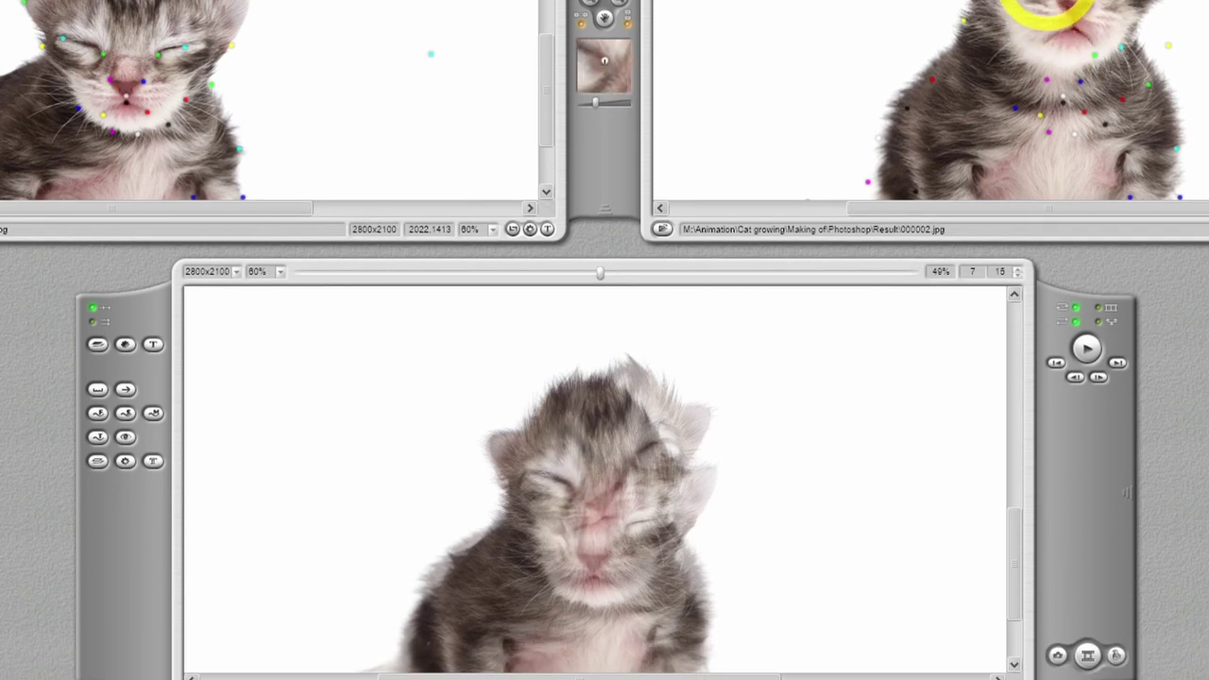
{"action": "left_click", "coordinate": [1049, 77]}
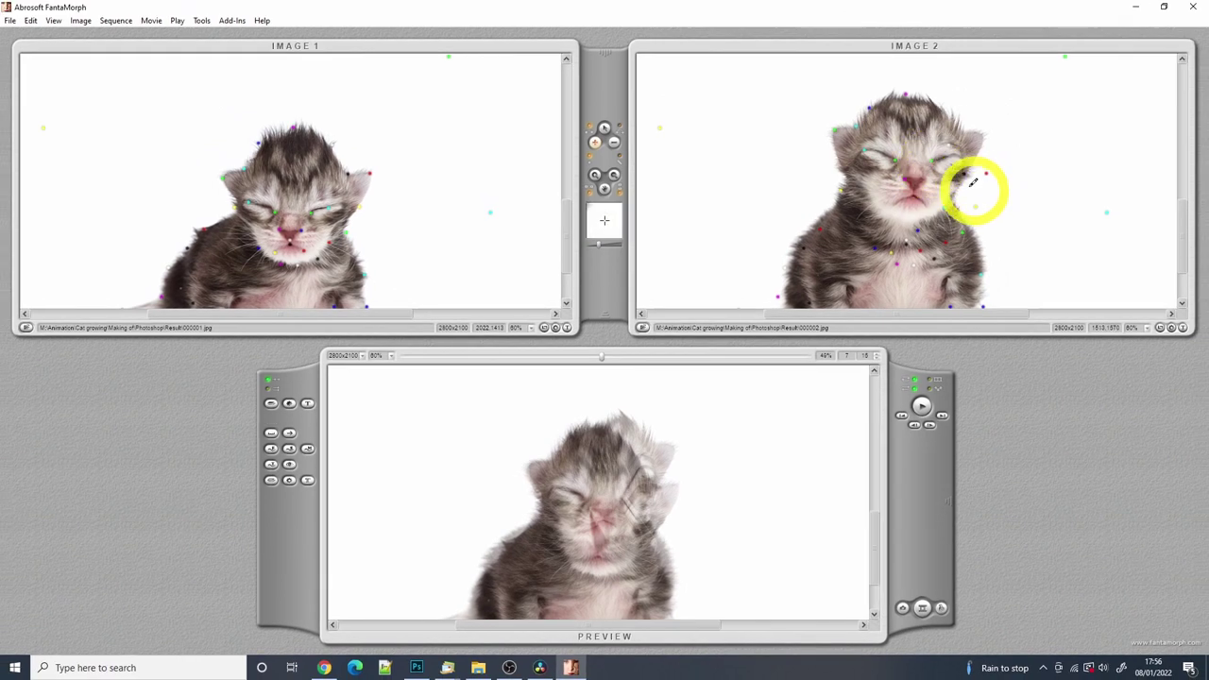
Move Image 2's key points onto the ear and paw, then check the preview near its start
{"action": "left_click_drag", "start_coordinate": [959, 137], "coordinate": [928, 193]}
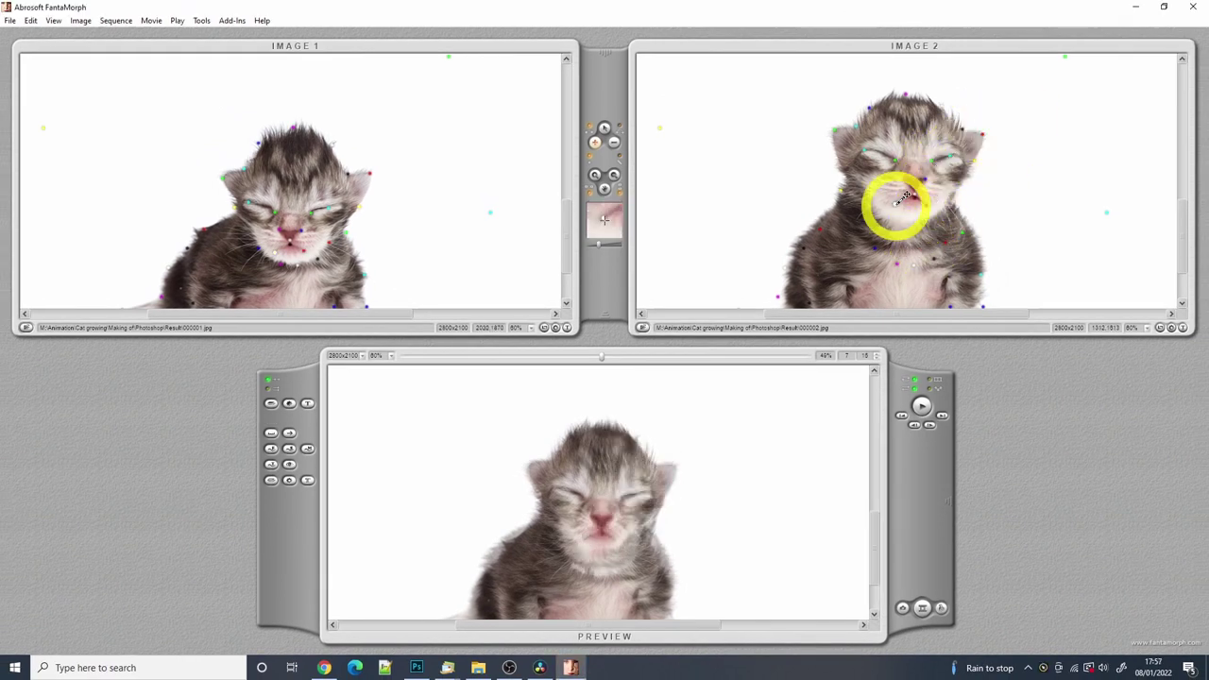
{"action": "scroll", "coordinate": [935, 232], "scroll_direction": "down", "scroll_amount": 3}
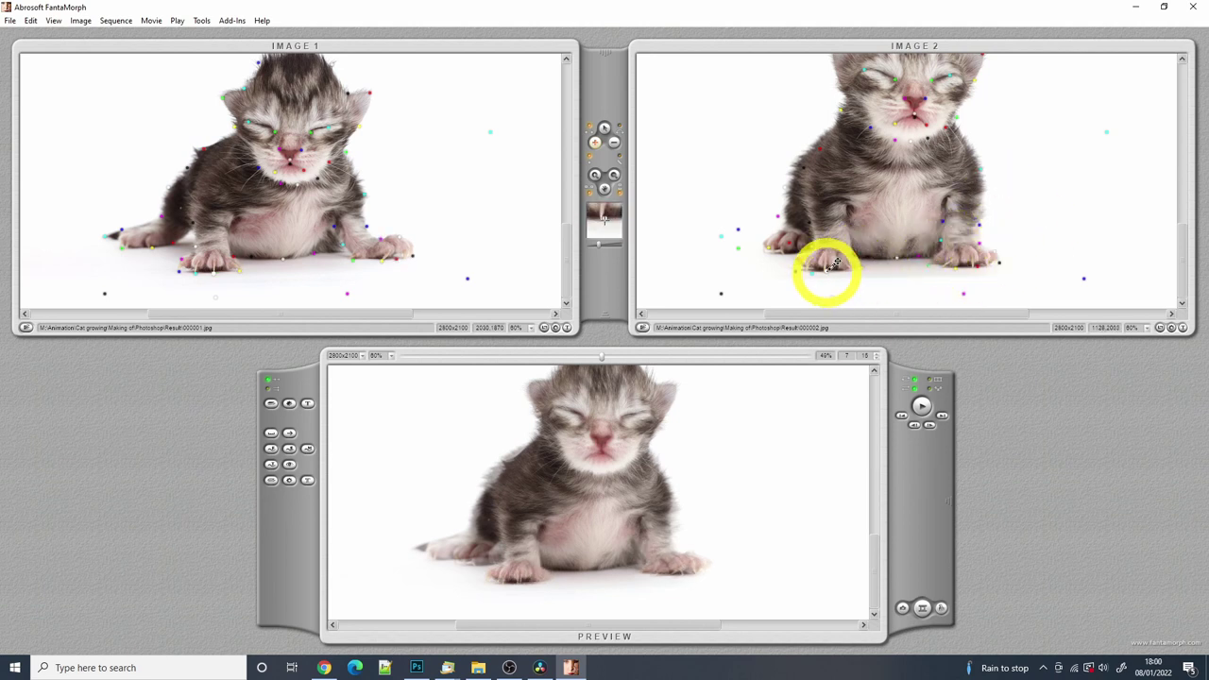
{"action": "left_click_drag", "start_coordinate": [784, 243], "coordinate": [792, 219]}
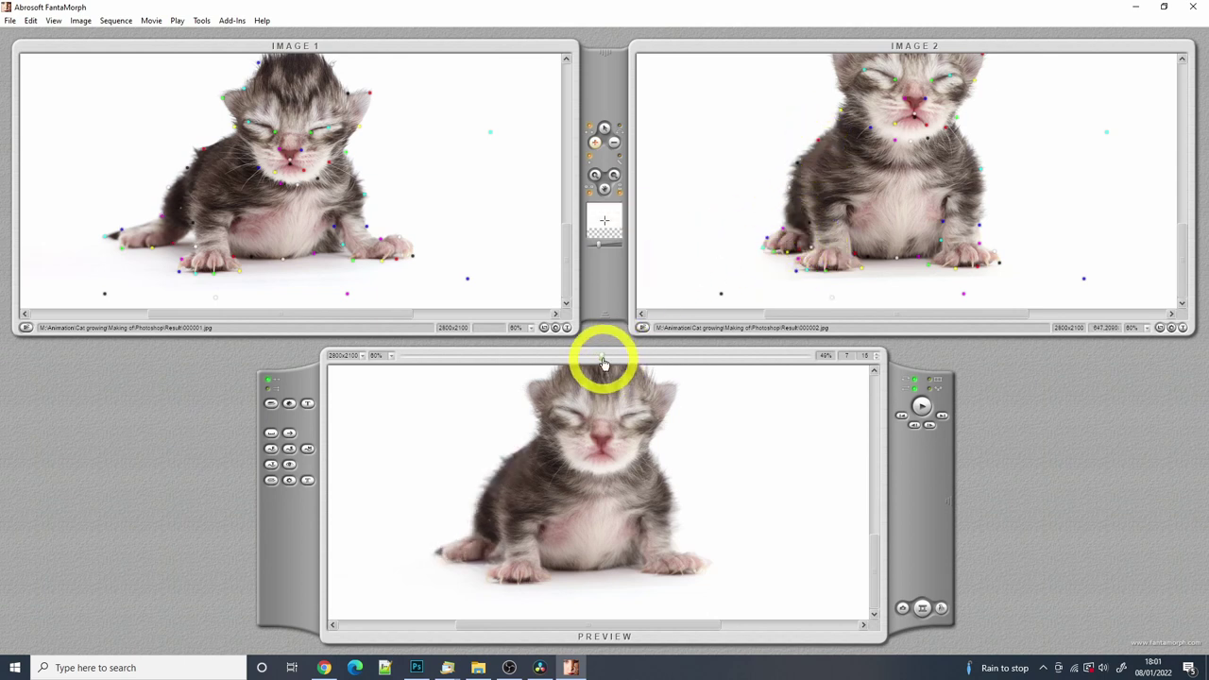
{"action": "mouse_move", "coordinate": [603, 362]}
{"action": "left_mouse_down"}
{"action": "mouse_move", "coordinate": [381, 353]}
{"action": "mouse_move", "coordinate": [657, 377]}
{"action": "mouse_move", "coordinate": [825, 368]}
{"action": "mouse_move", "coordinate": [611, 353]}
{"action": "mouse_move", "coordinate": [550, 362]}
{"action": "mouse_move", "coordinate": [621, 362]}
{"action": "left_mouse_up"}
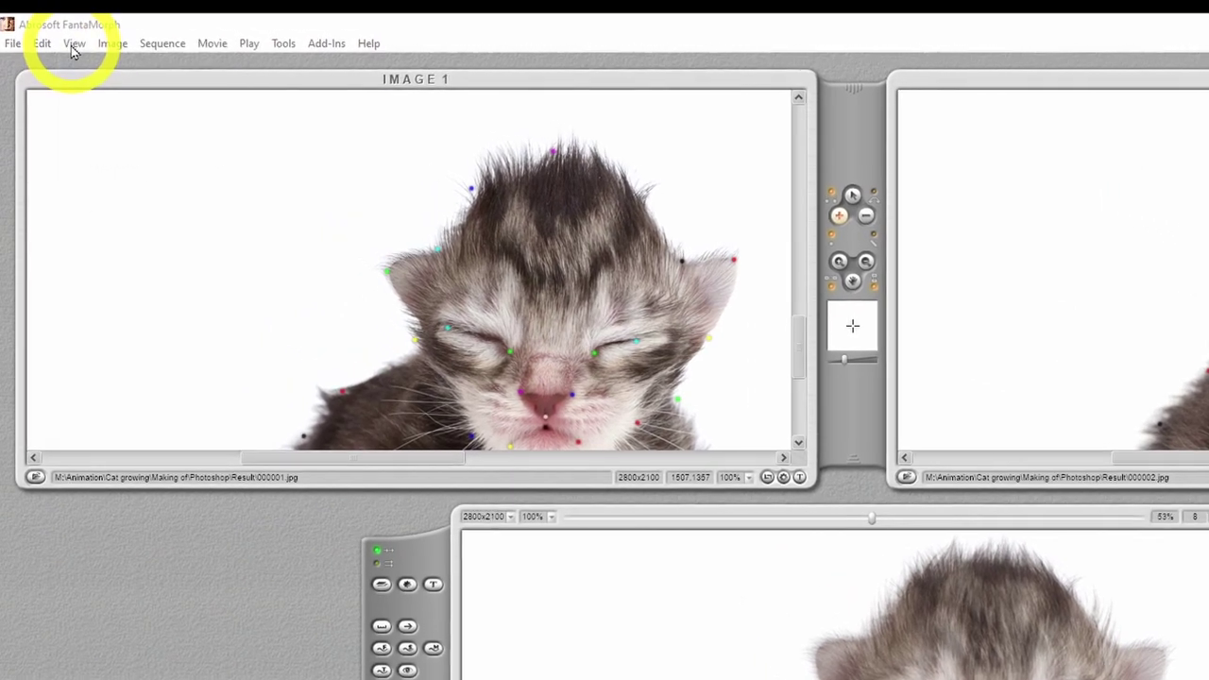
Show the triangle mesh and reposition Image 2's shoulder vertices and cheek point, checking the preview
{"action": "left_click", "coordinate": [68, 39]}
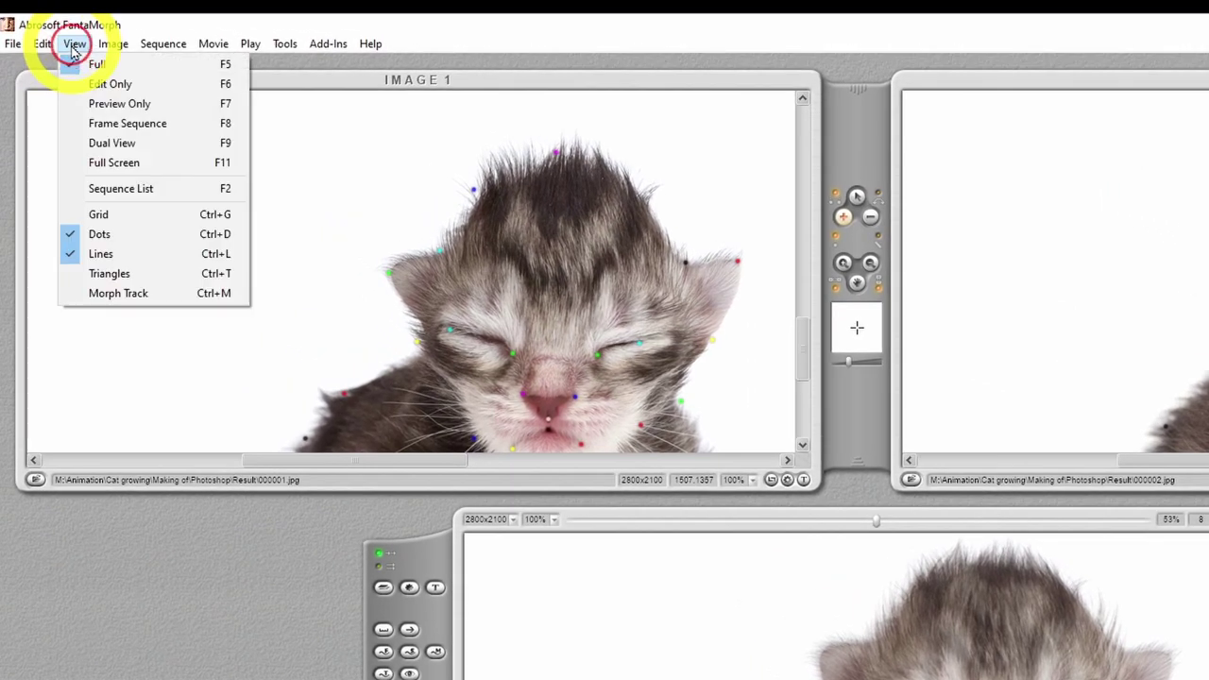
{"action": "left_click", "coordinate": [132, 273]}
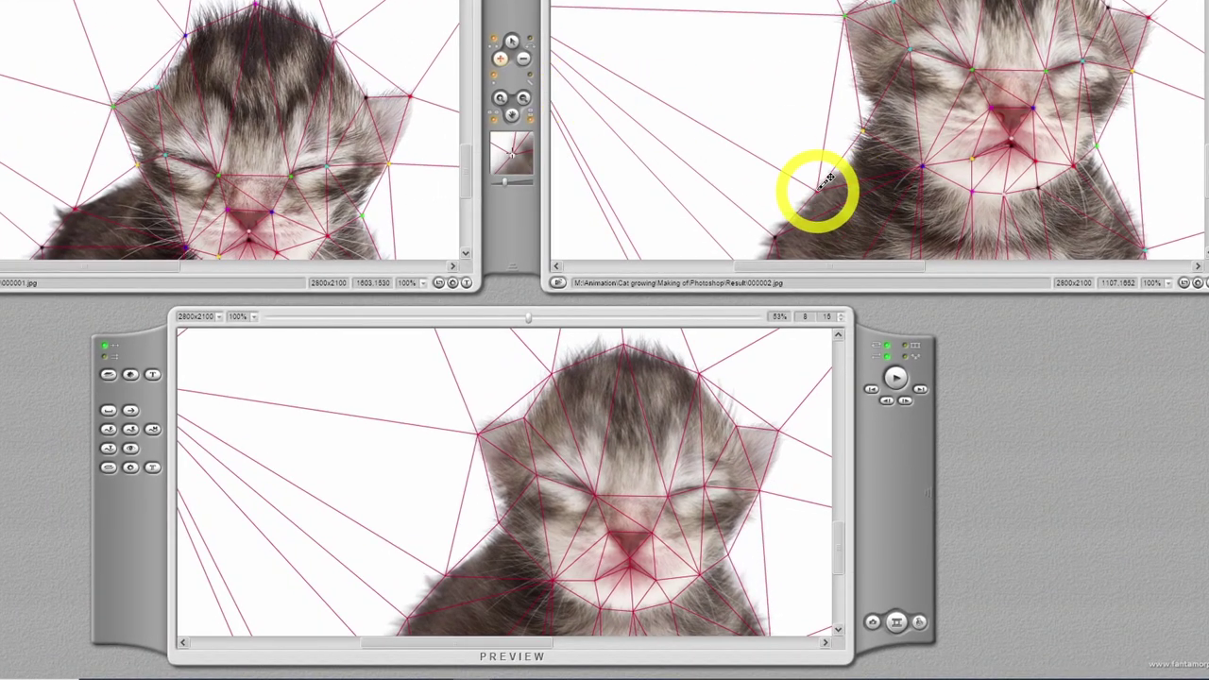
{"action": "left_click_drag", "start_coordinate": [817, 191], "coordinate": [824, 198]}
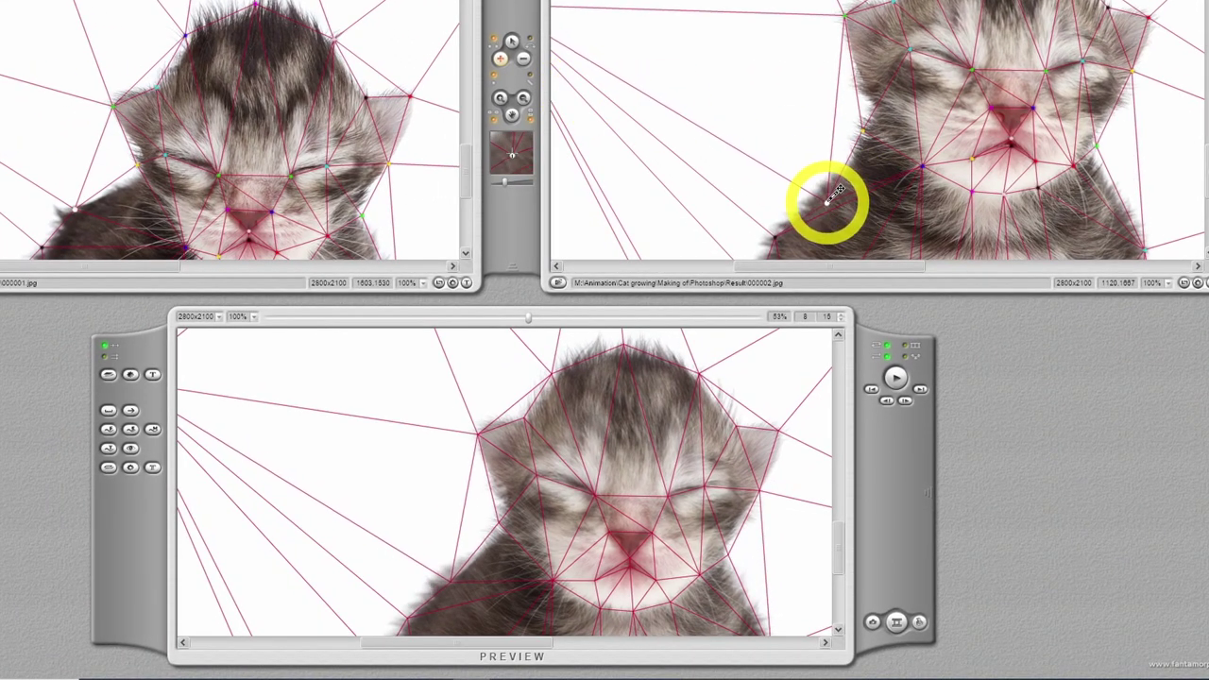
{"action": "left_click_drag", "start_coordinate": [834, 211], "coordinate": [843, 219]}
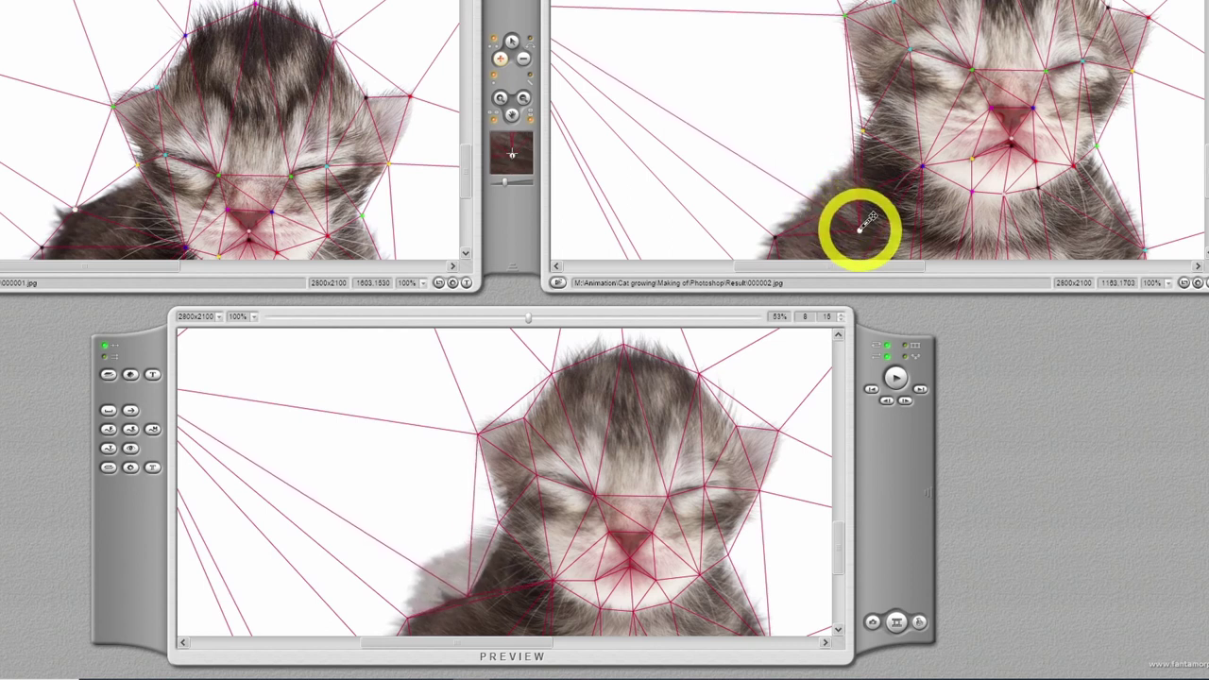
{"action": "mouse_move", "coordinate": [864, 222]}
{"action": "left_mouse_down"}
{"action": "mouse_move", "coordinate": [877, 201]}
{"action": "mouse_move", "coordinate": [853, 222]}
{"action": "mouse_move", "coordinate": [879, 198]}
{"action": "mouse_move", "coordinate": [863, 221]}
{"action": "left_mouse_up"}
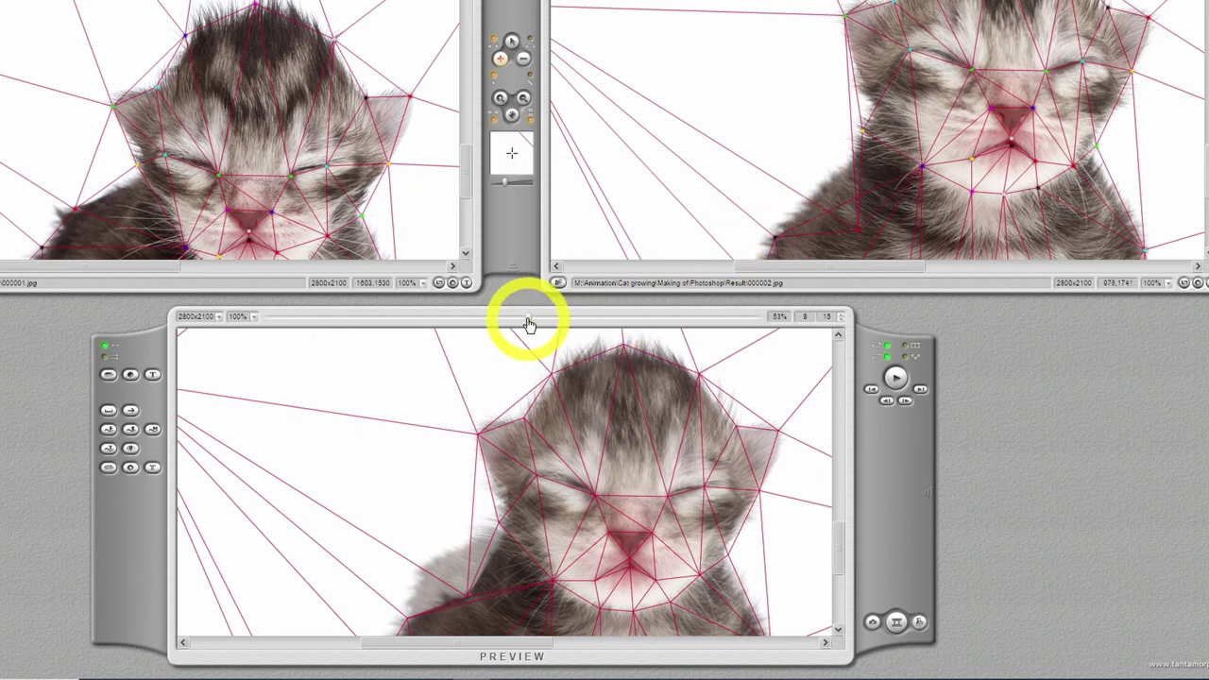
{"action": "mouse_move", "coordinate": [528, 320]}
{"action": "left_mouse_down"}
{"action": "mouse_move", "coordinate": [756, 314]}
{"action": "mouse_move", "coordinate": [533, 318]}
{"action": "left_mouse_up"}
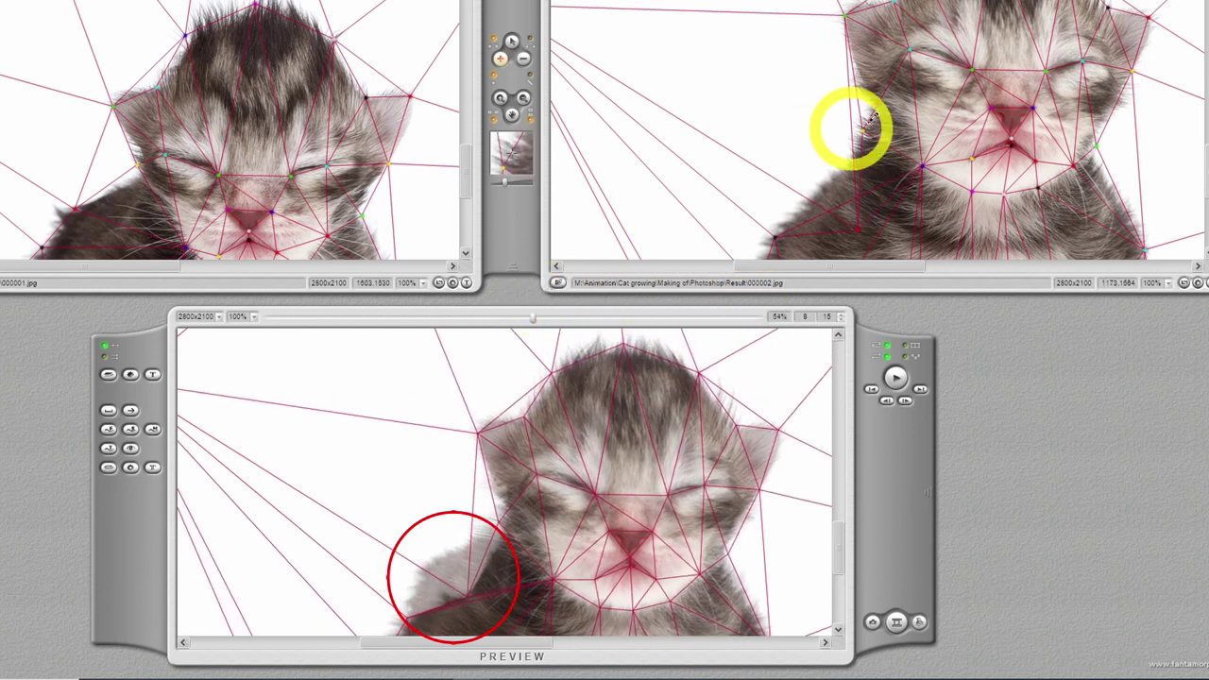
{"action": "left_click_drag", "start_coordinate": [855, 228], "coordinate": [828, 189]}
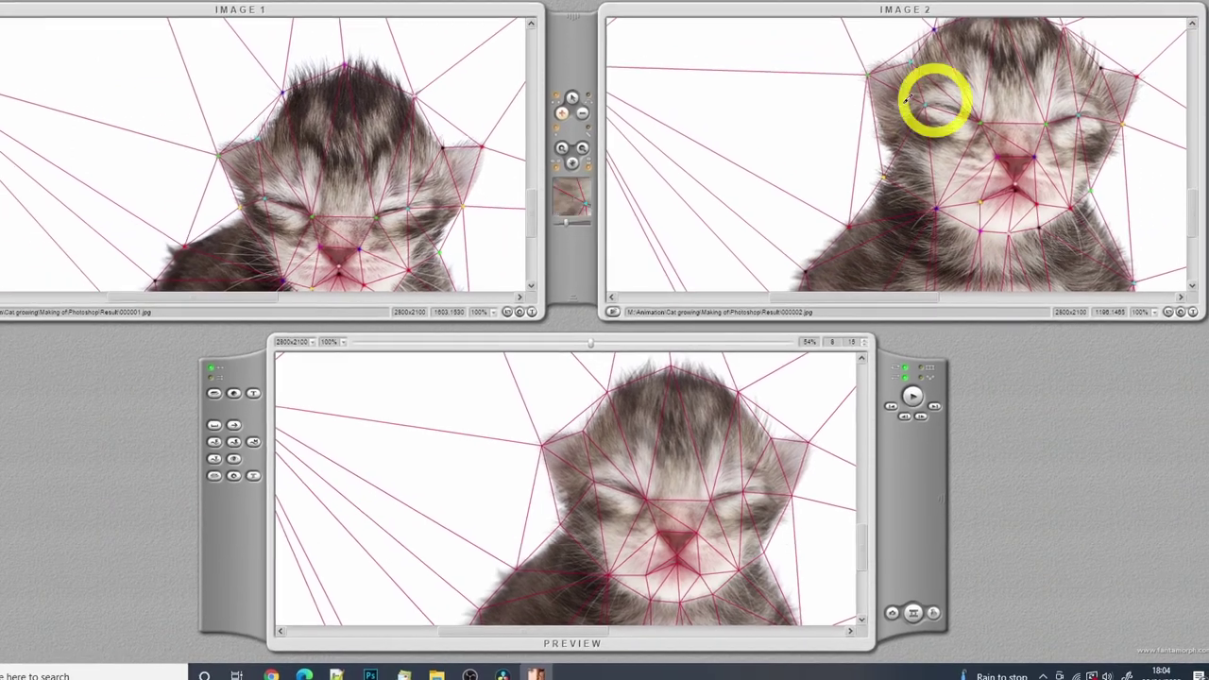
Hide the mesh lines, fit all views to their panes, and scrub the preview to halfway
{"action": "key", "text": "ctrl+t"}
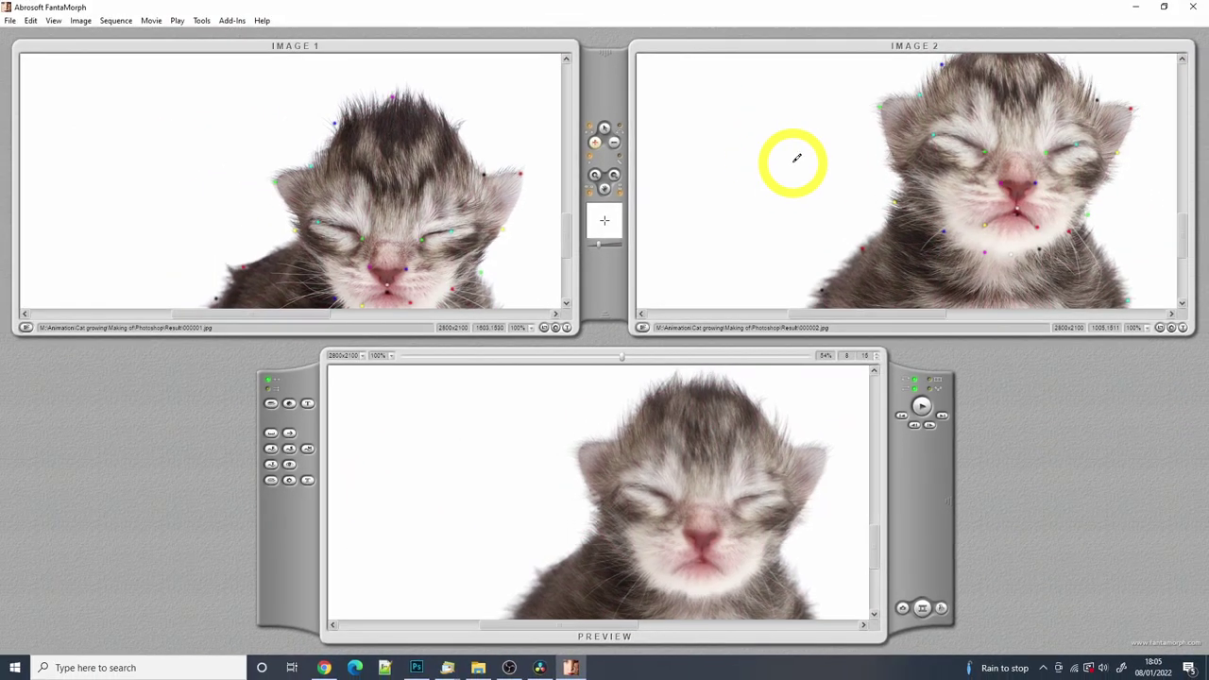
{"action": "key", "text": "ctrl+0"}
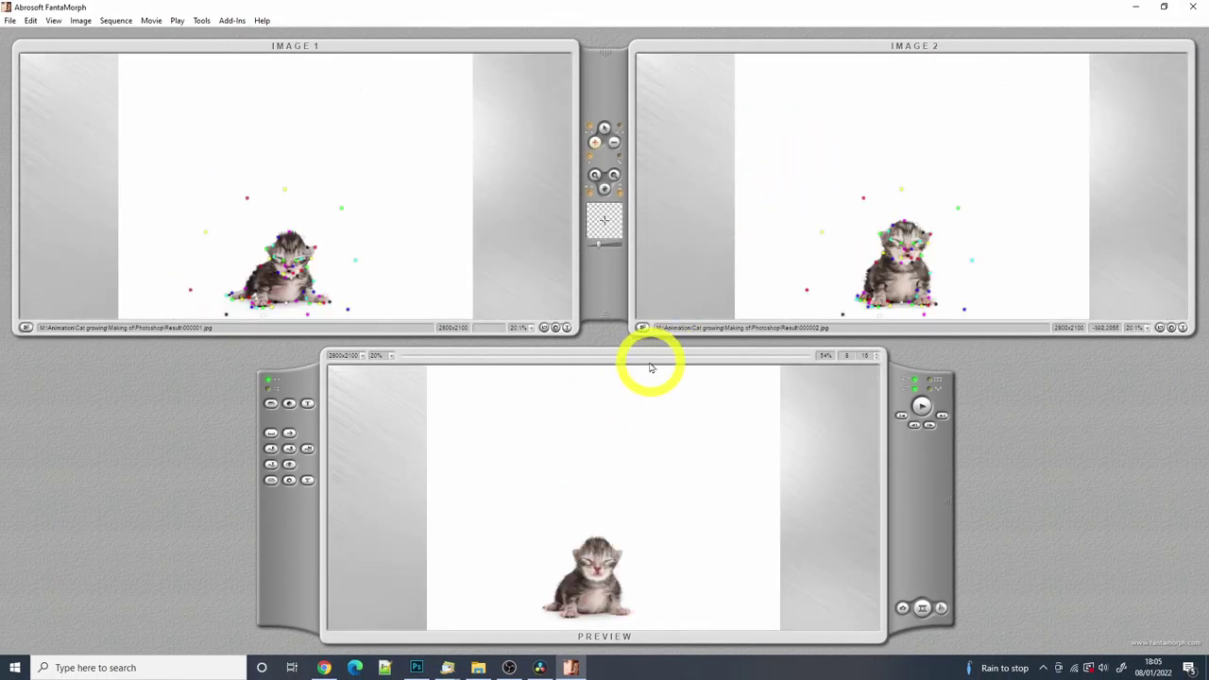
{"action": "left_click_drag", "start_coordinate": [613, 362], "coordinate": [347, 353]}
{"action": "left_click_drag", "start_coordinate": [447, 370], "coordinate": [618, 376]}
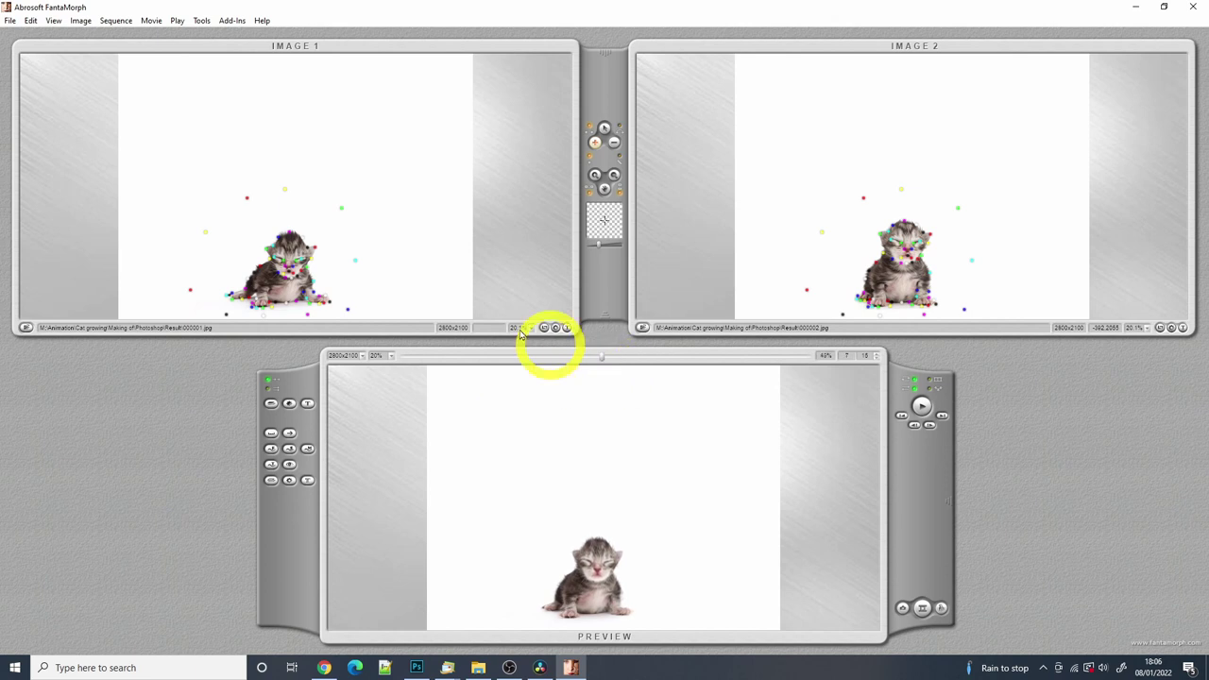
Save the project as 'Cat Time lapse'
{"action": "left_click", "coordinate": [10, 23]}
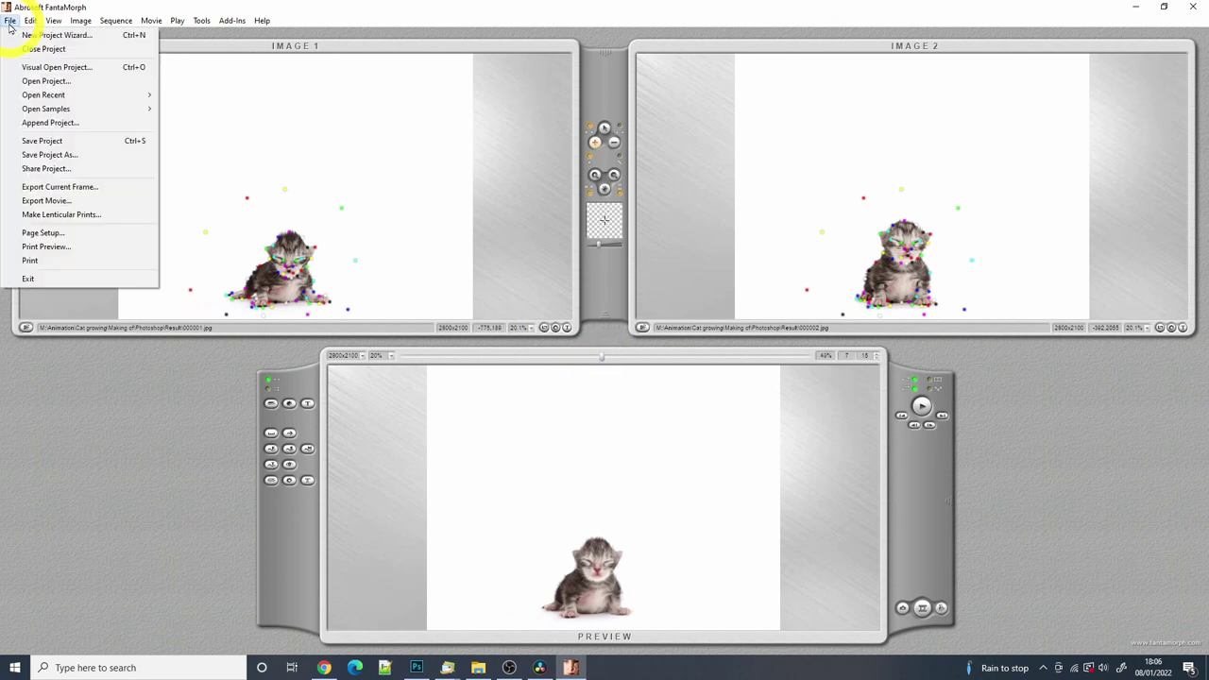
{"action": "left_click", "coordinate": [47, 154]}
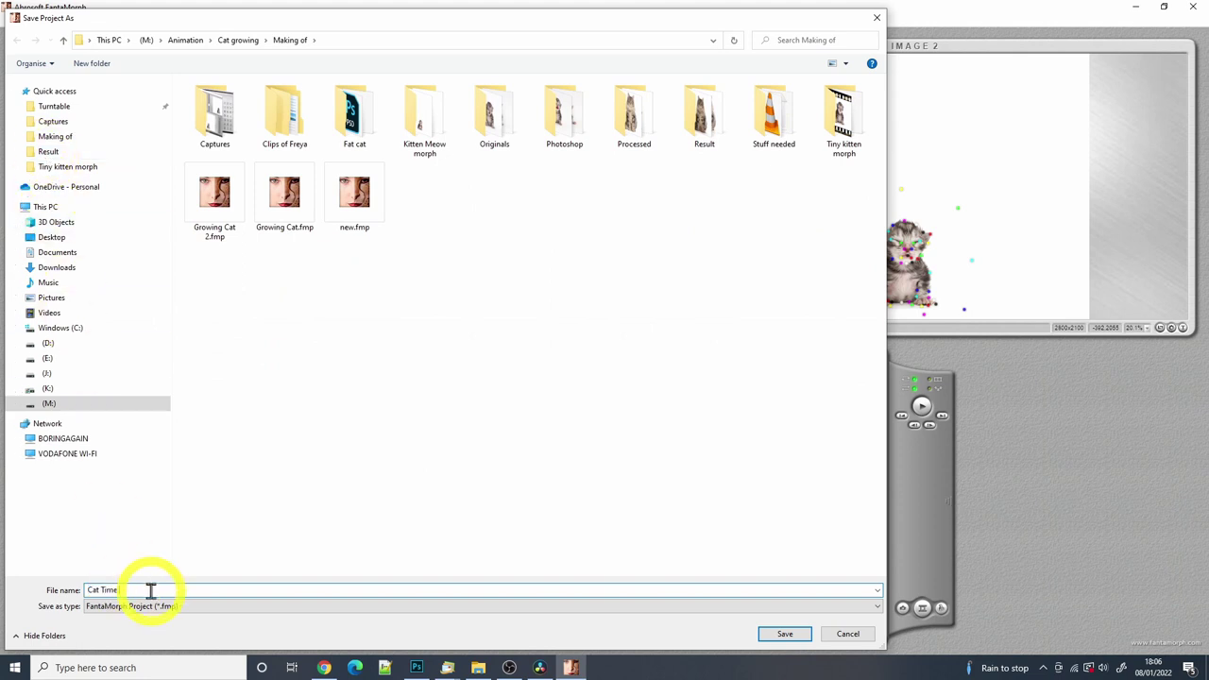
{"action": "type", "text": "Cat Time lapse"}
{"action": "key", "text": "Return"}
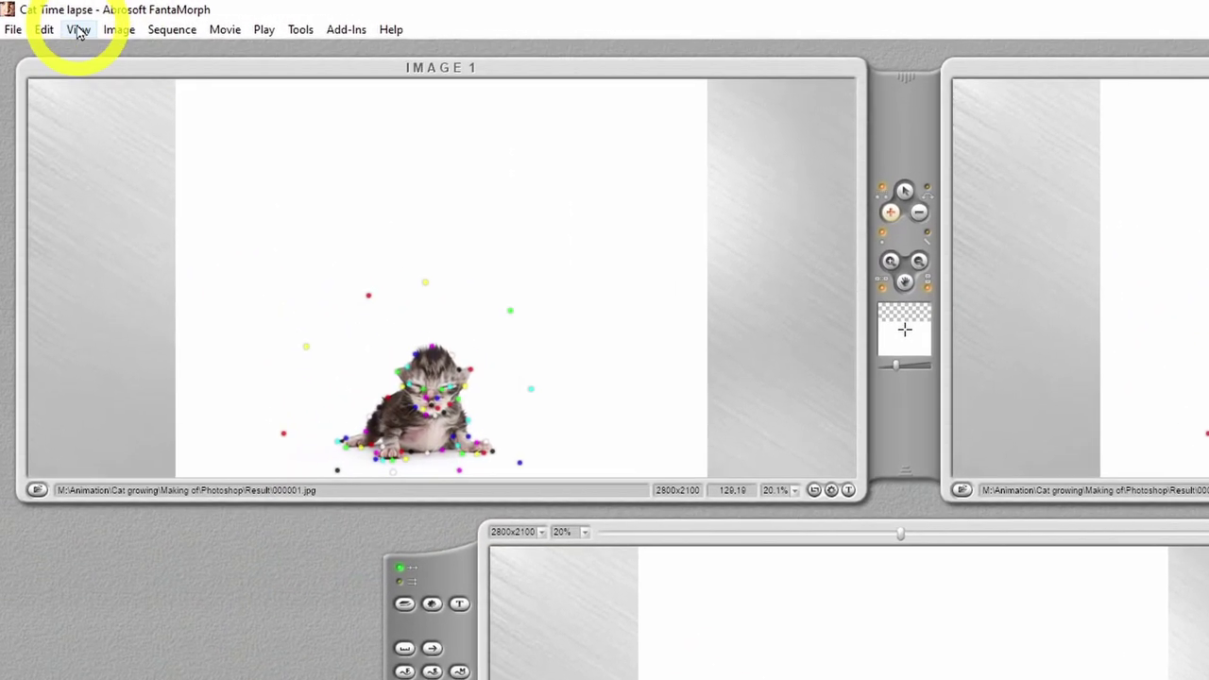
Show the sequence list and add a second sequence, Seq.2
{"action": "left_click", "coordinate": [68, 25]}
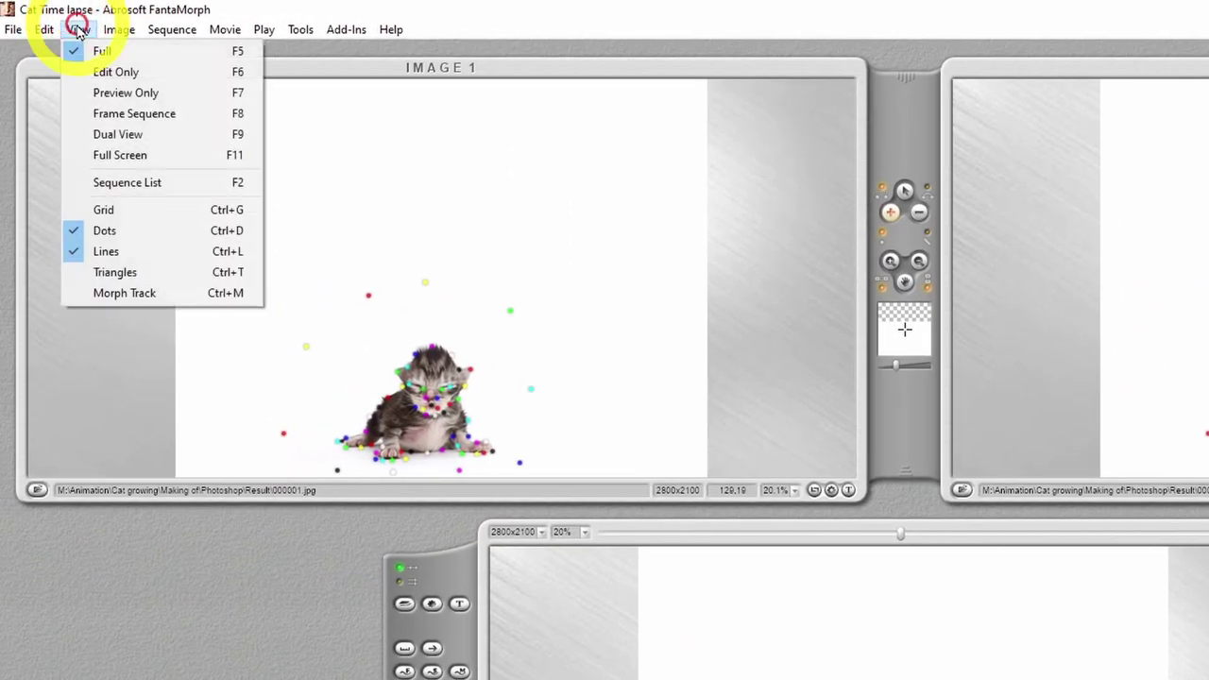
{"action": "left_click", "coordinate": [126, 182]}
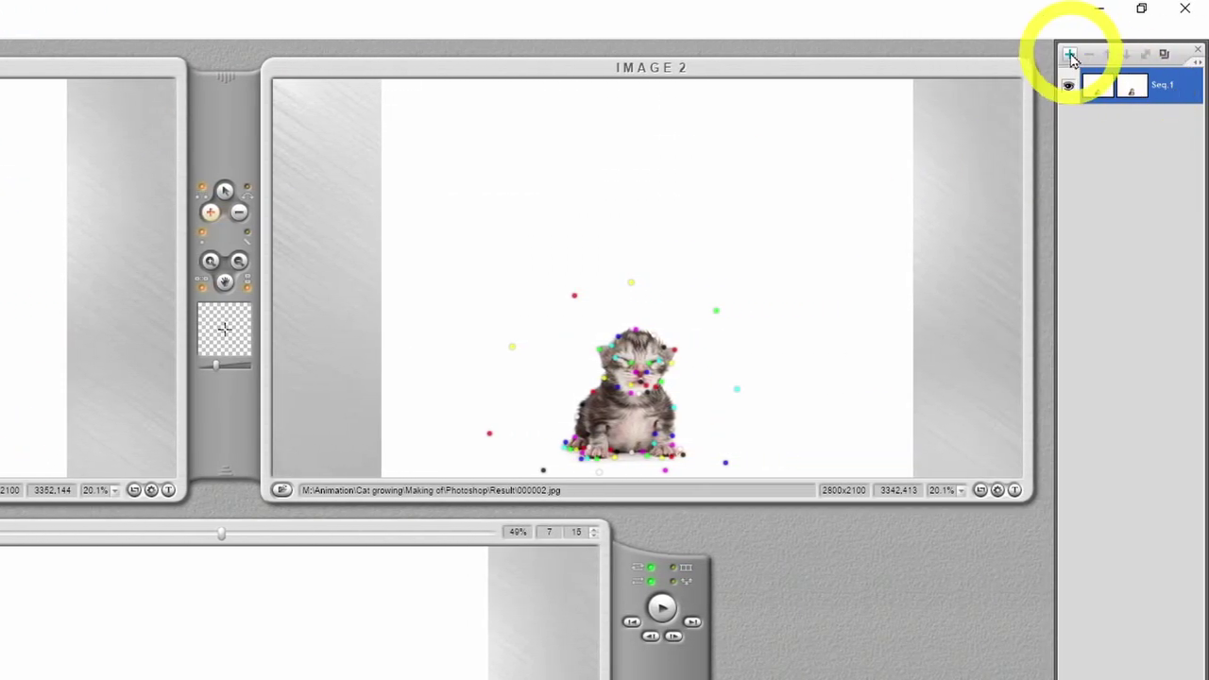
{"action": "left_click", "coordinate": [1070, 55]}
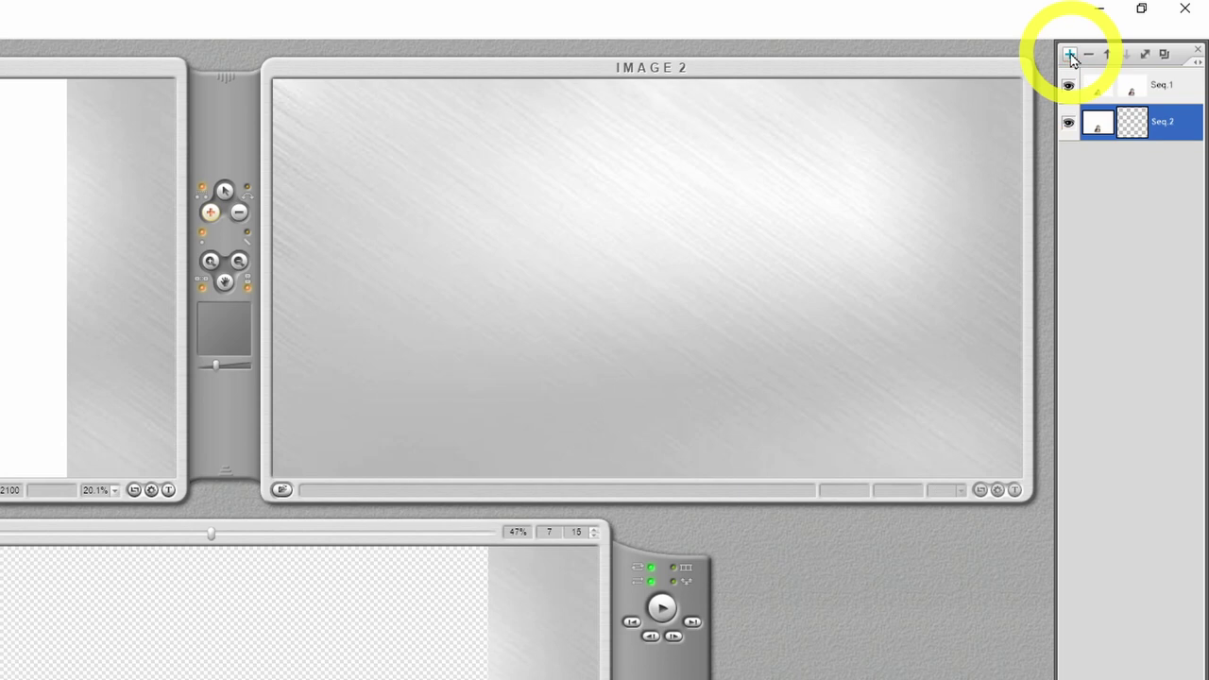
Load 000003.jpg as Seq.2's Image 2 and zoom the views in to 60%
{"action": "double_click", "coordinate": [1134, 124]}
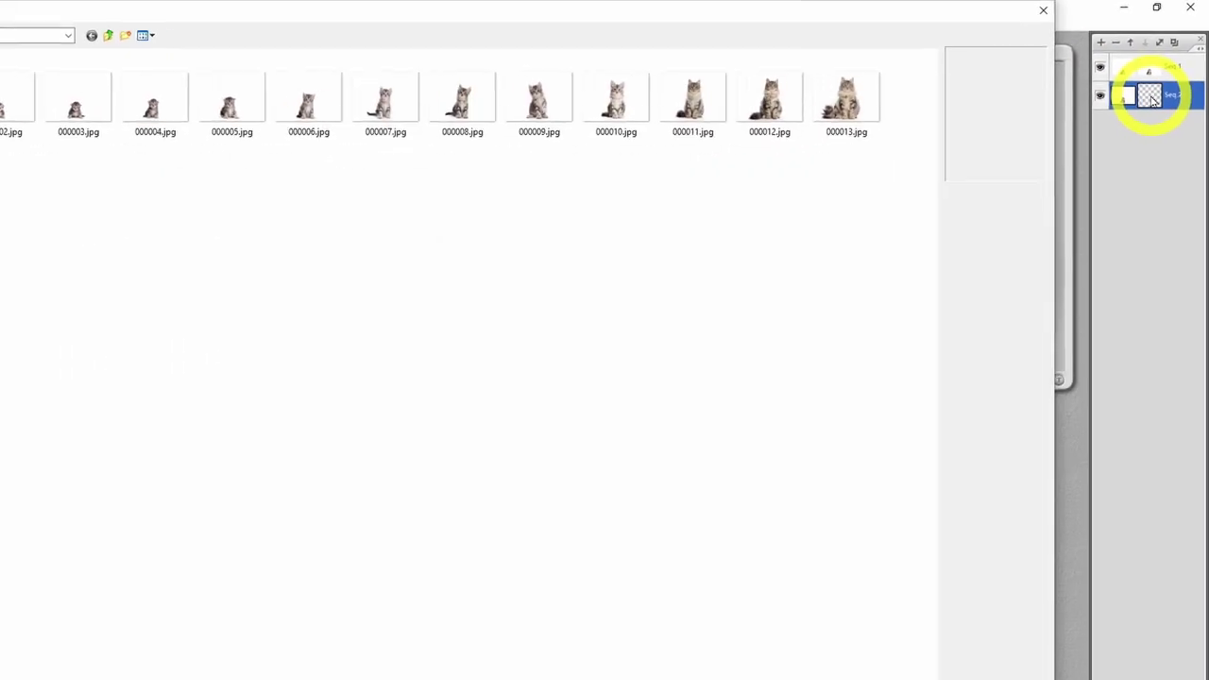
{"action": "left_click", "coordinate": [94, 102]}
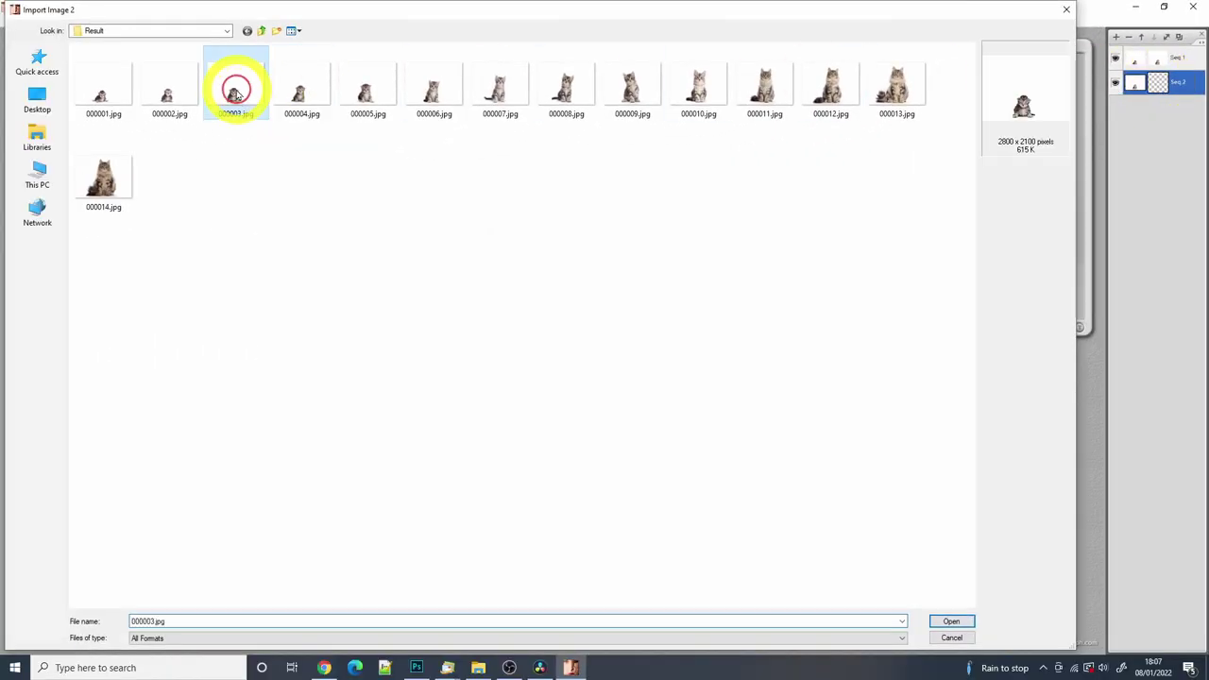
{"action": "double_click", "coordinate": [236, 92]}
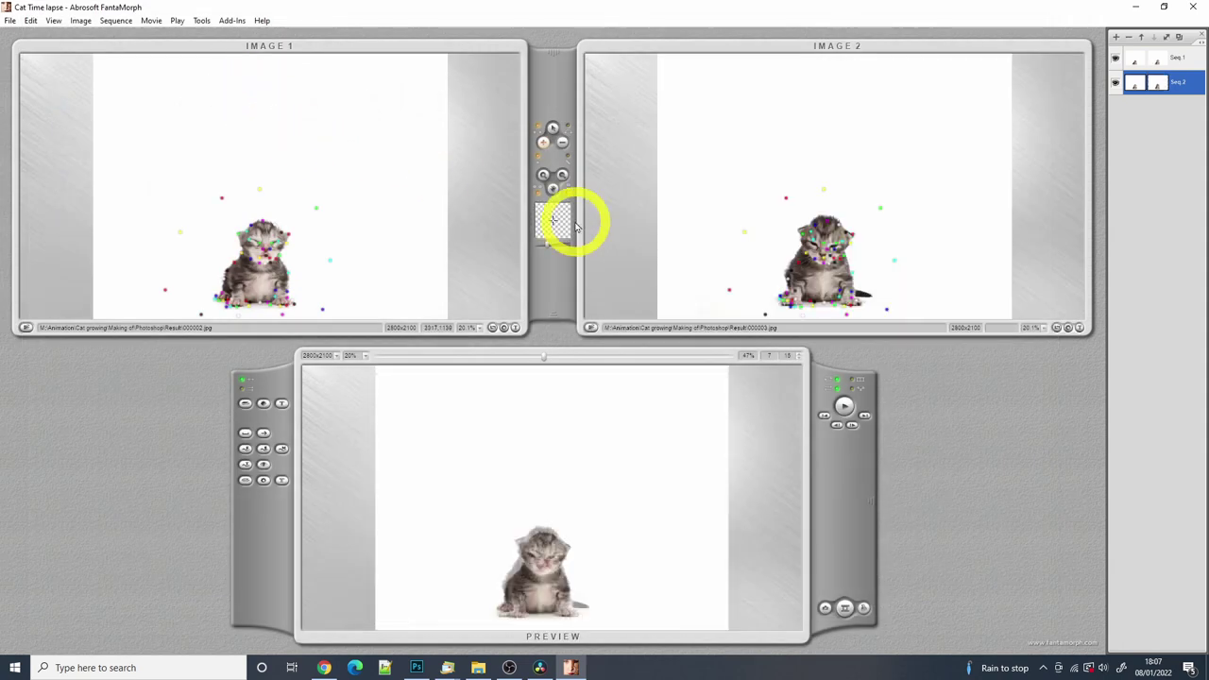
{"action": "scroll", "coordinate": [831, 241], "scroll_direction": "up", "scroll_amount": 1}
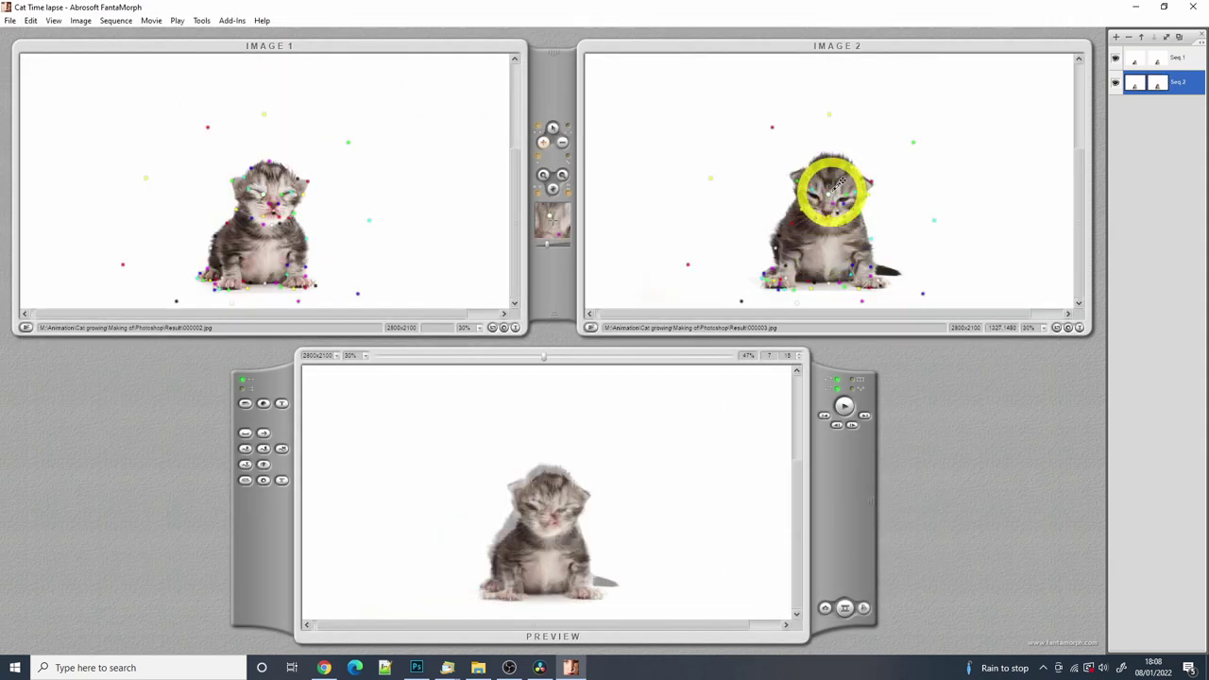
{"action": "scroll", "coordinate": [833, 189], "scroll_direction": "up", "scroll_amount": 1}
{"action": "scroll", "coordinate": [833, 189], "scroll_direction": "up", "scroll_amount": 1}
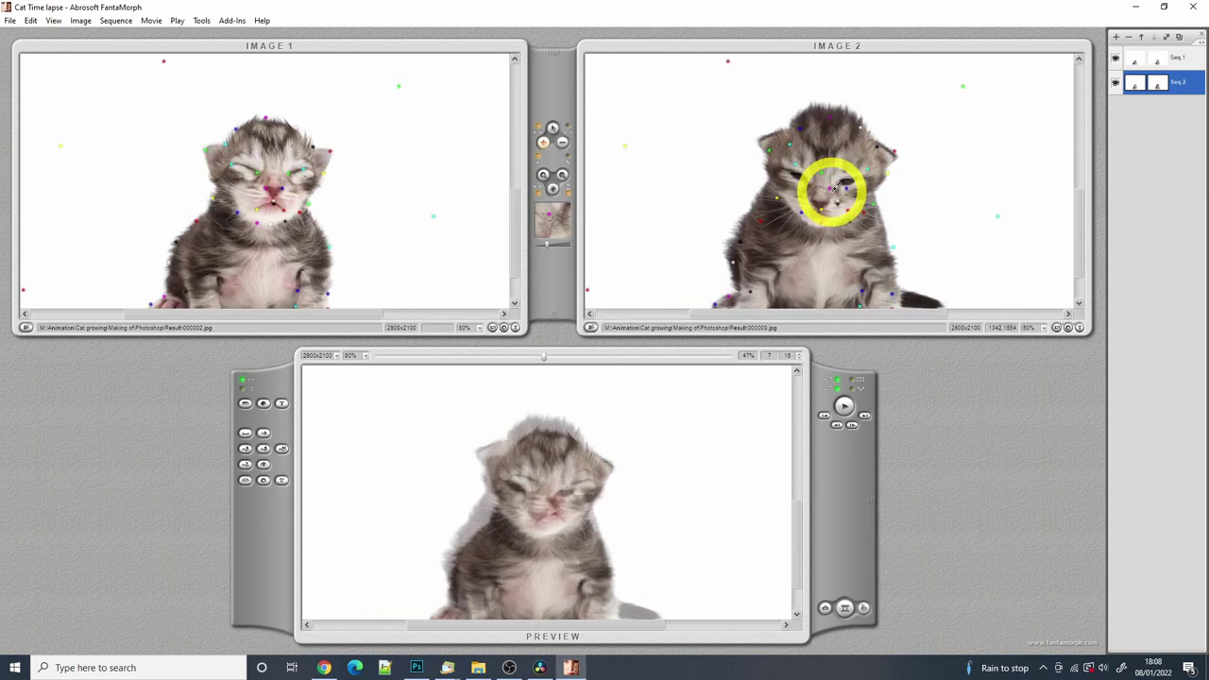
{"action": "scroll", "coordinate": [835, 189], "scroll_direction": "up", "scroll_amount": 1}
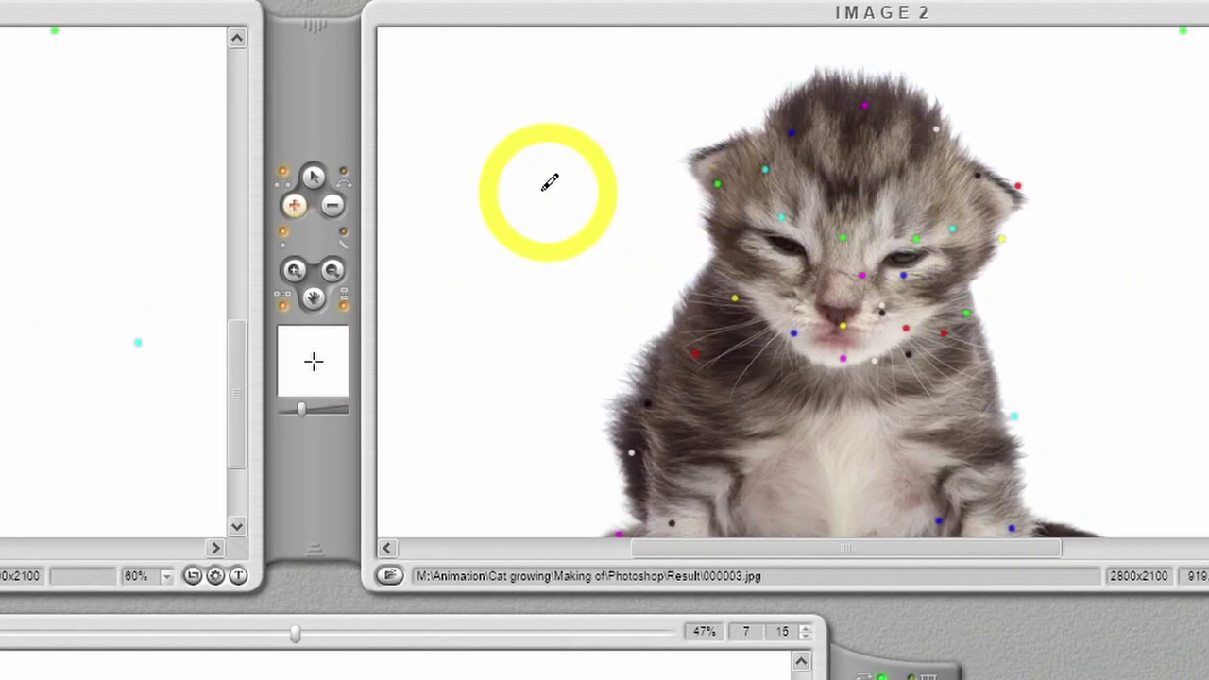
Marquee-select all of Image 2's head points and move them up-left onto the kitten
{"action": "left_click", "coordinate": [315, 180]}
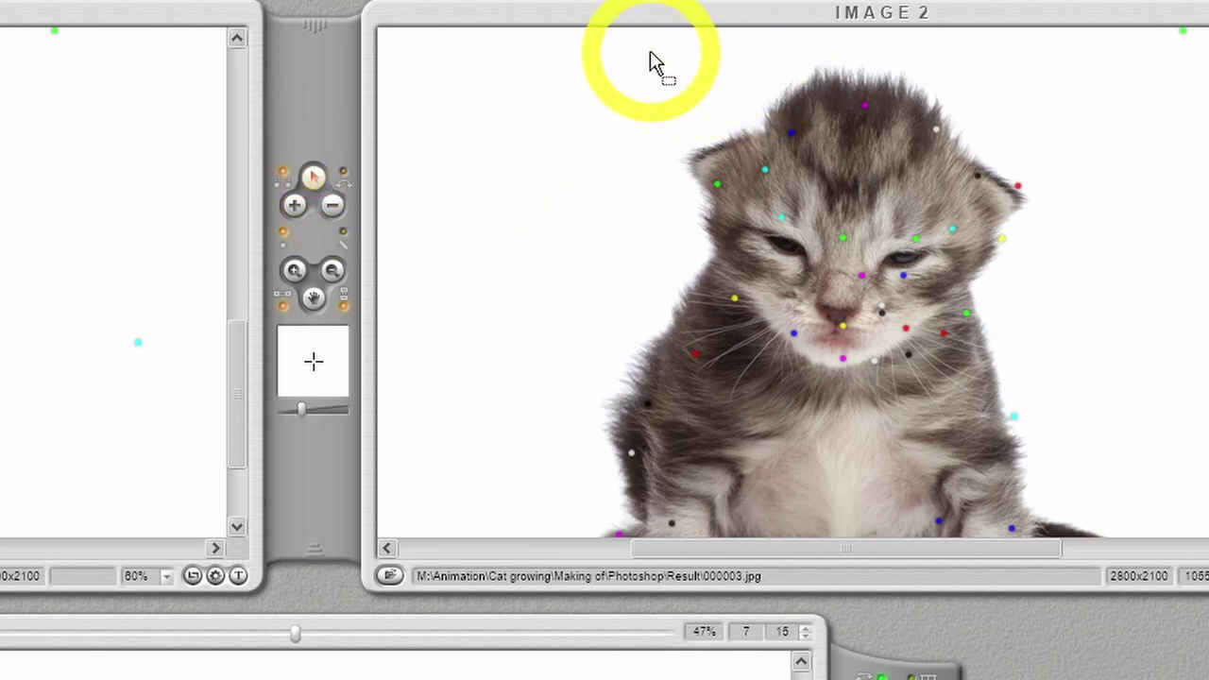
{"action": "left_click_drag", "start_coordinate": [650, 52], "coordinate": [1052, 379]}
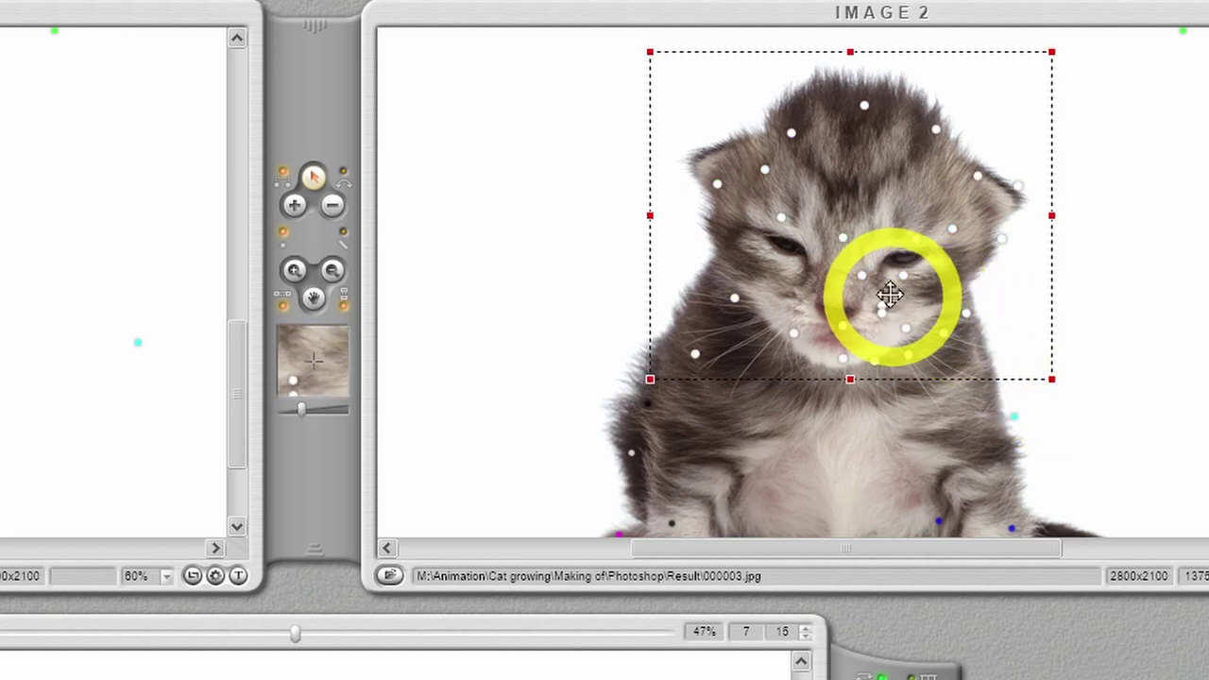
{"action": "left_click_drag", "start_coordinate": [861, 276], "coordinate": [834, 250]}
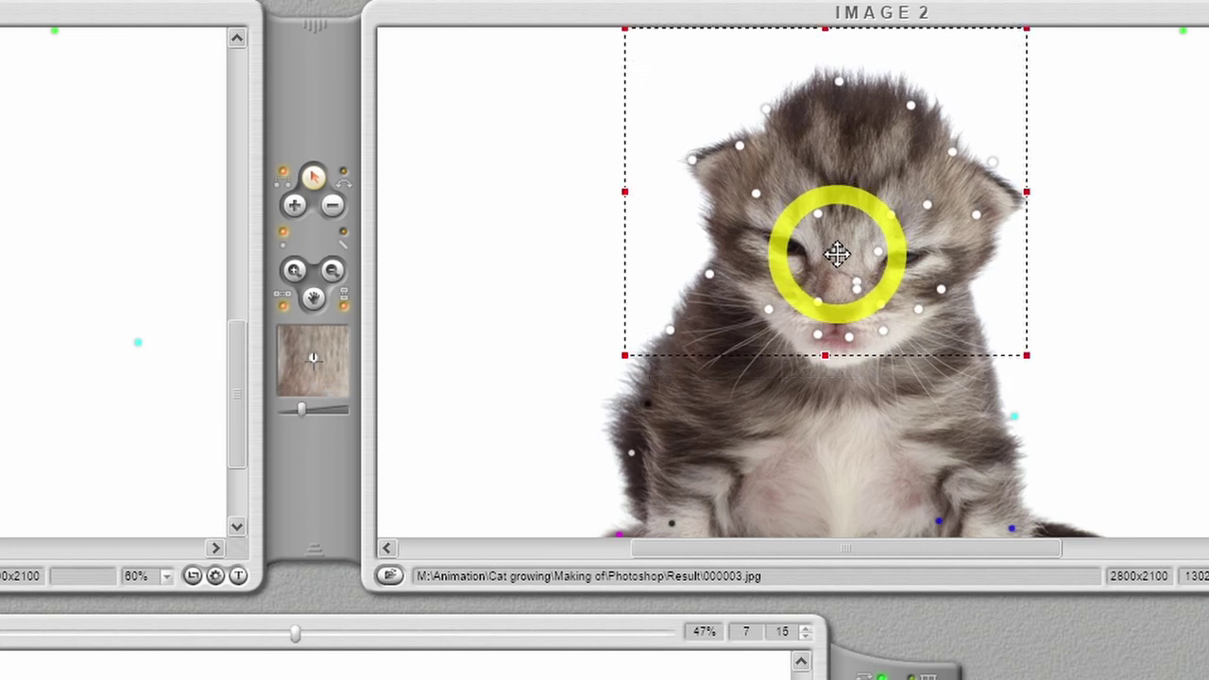
{"action": "left_click", "coordinate": [1086, 258]}
Adjust individual Image 2 points onto the cheek, chin, nose and eye
{"action": "left_click", "coordinate": [766, 316]}
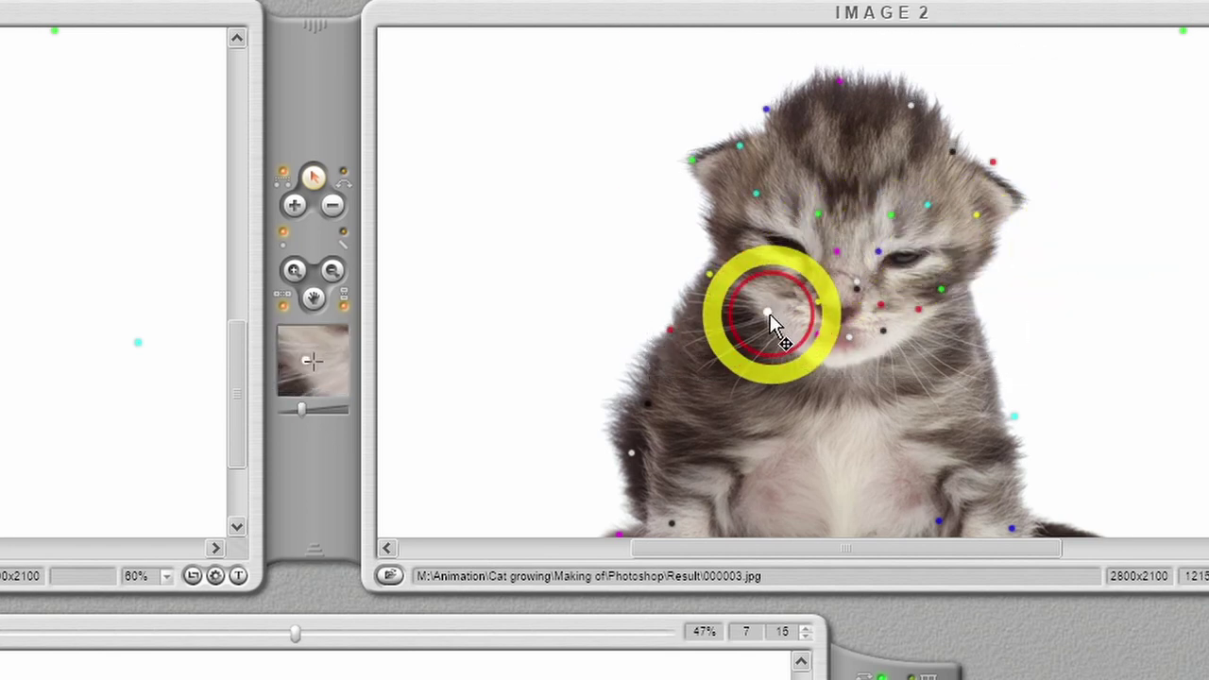
{"action": "left_click", "coordinate": [806, 353]}
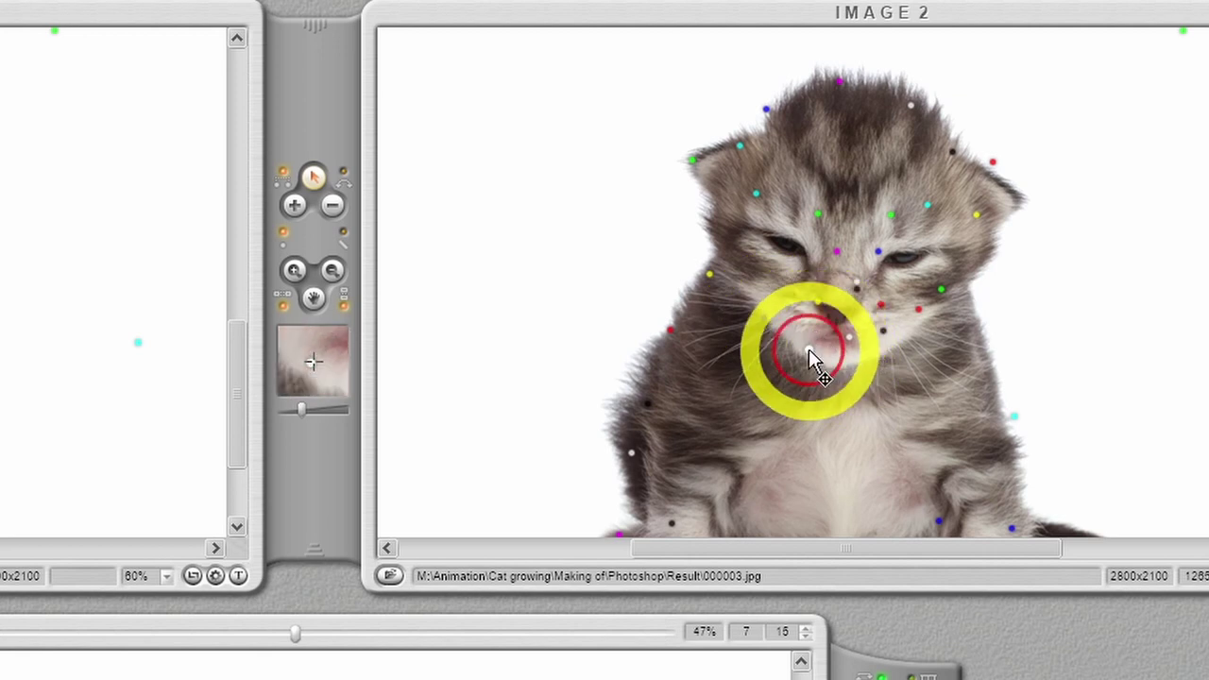
{"action": "left_click_drag", "start_coordinate": [847, 335], "coordinate": [850, 366]}
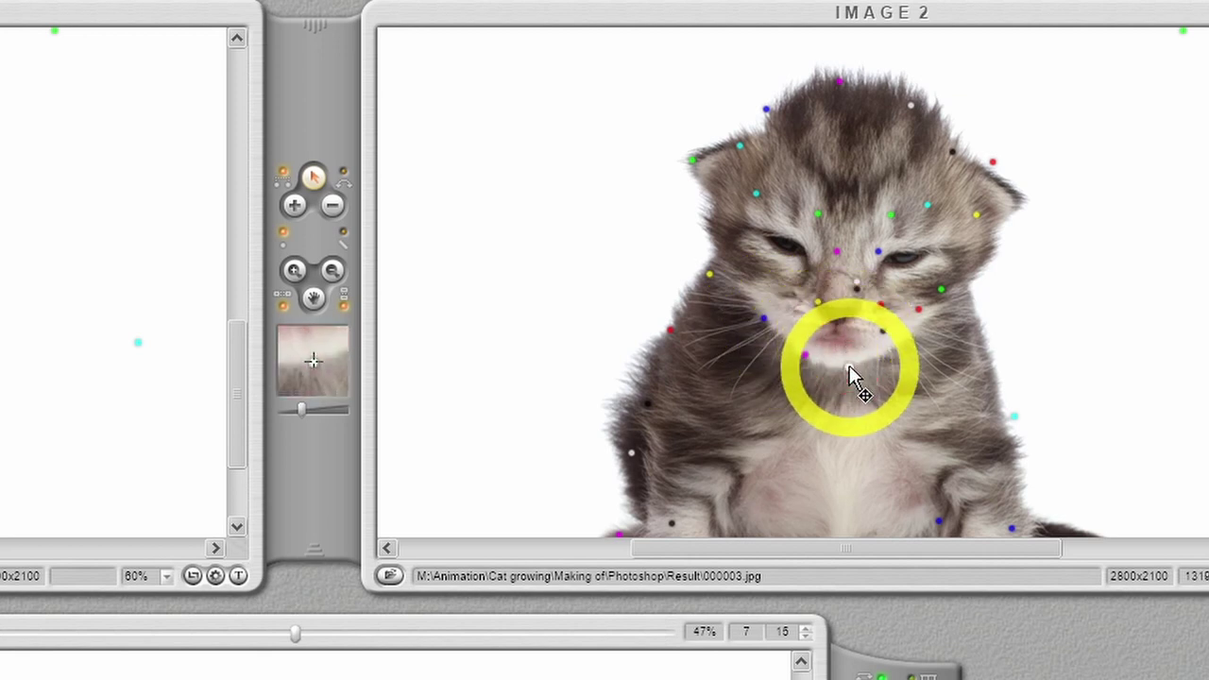
{"action": "left_click", "coordinate": [895, 348]}
{"action": "left_click", "coordinate": [927, 321]}
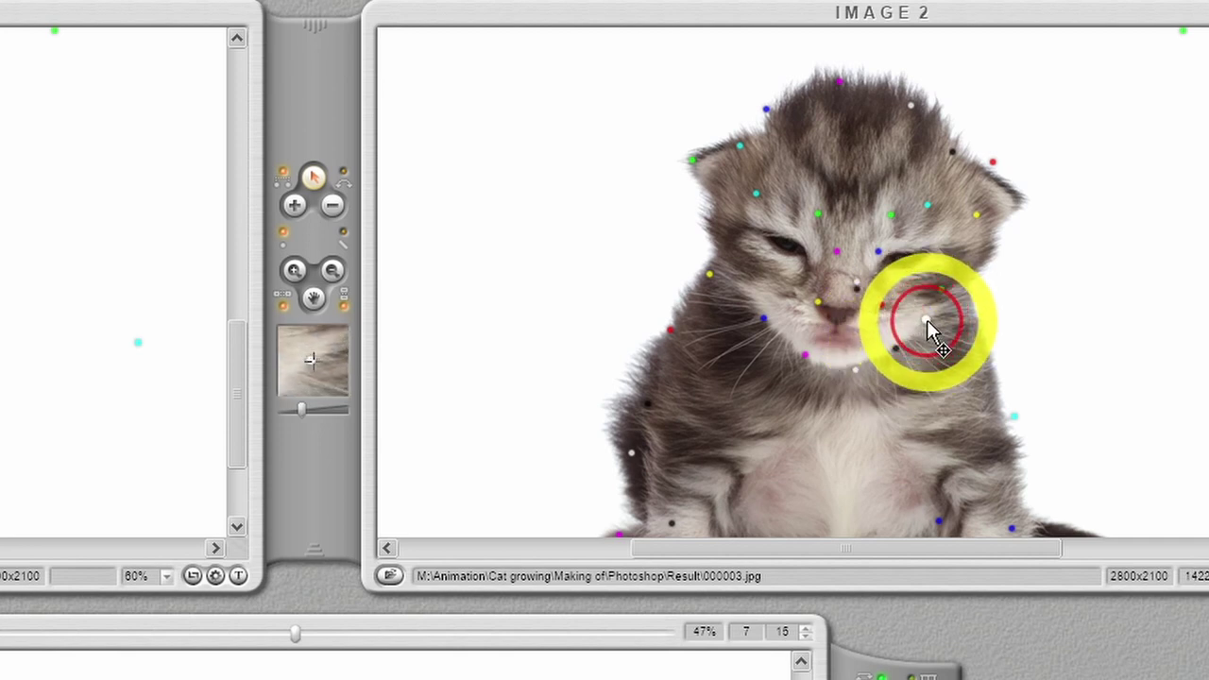
{"action": "left_click_drag", "start_coordinate": [856, 284], "coordinate": [821, 302]}
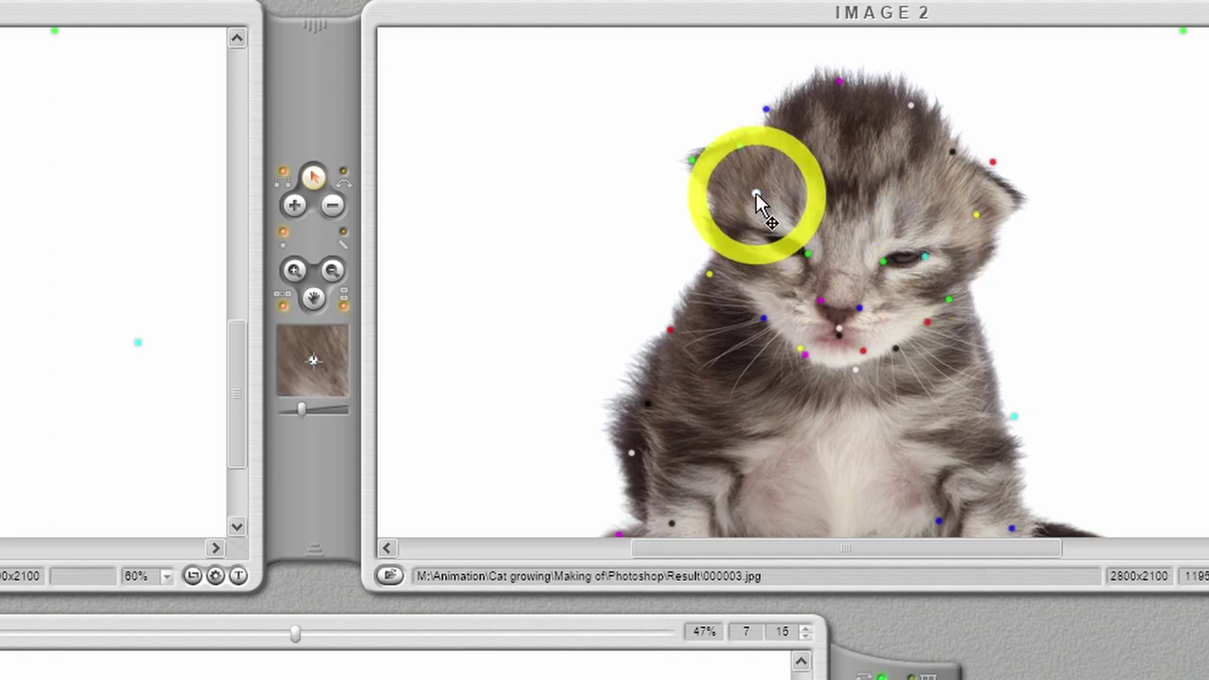
{"action": "left_click_drag", "start_coordinate": [756, 216], "coordinate": [831, 216]}
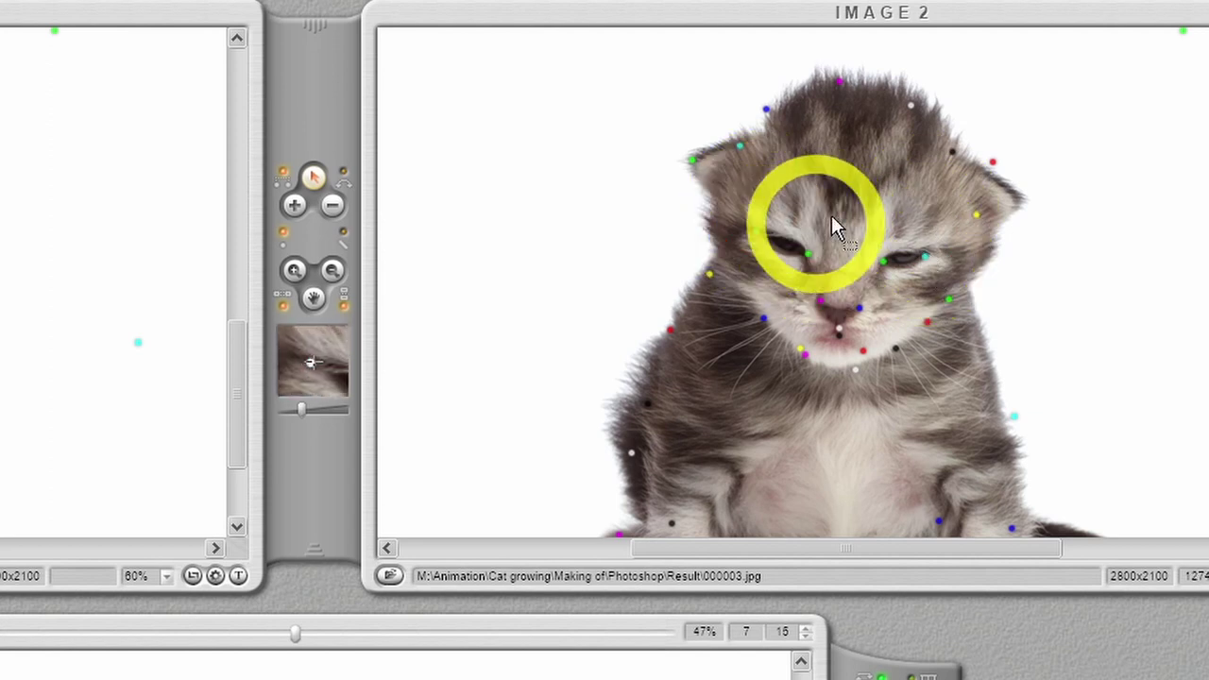
Zoom to 100% and add matching control points on the kitten's eyes in both images
{"action": "left_click", "coordinate": [294, 206]}
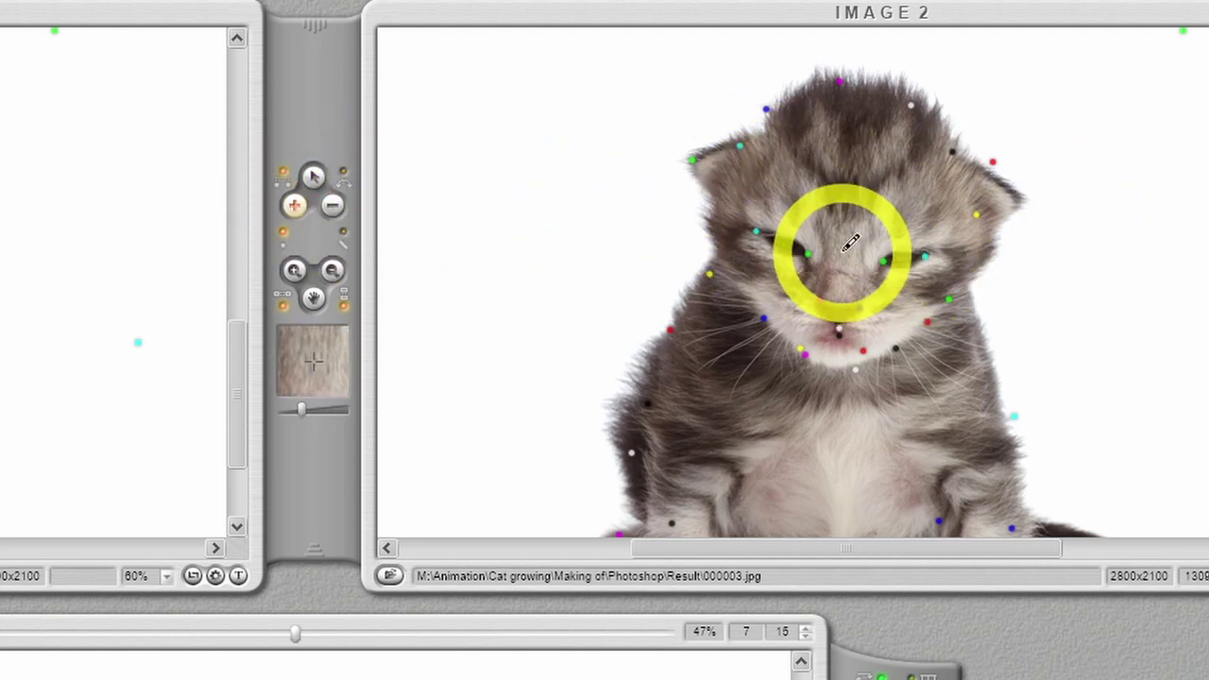
{"action": "scroll", "coordinate": [850, 243], "scroll_direction": "up", "scroll_amount": 1}
{"action": "scroll", "coordinate": [850, 243], "scroll_direction": "up", "scroll_amount": 1}
{"action": "scroll", "coordinate": [805, 302], "scroll_direction": "up", "scroll_amount": 1}
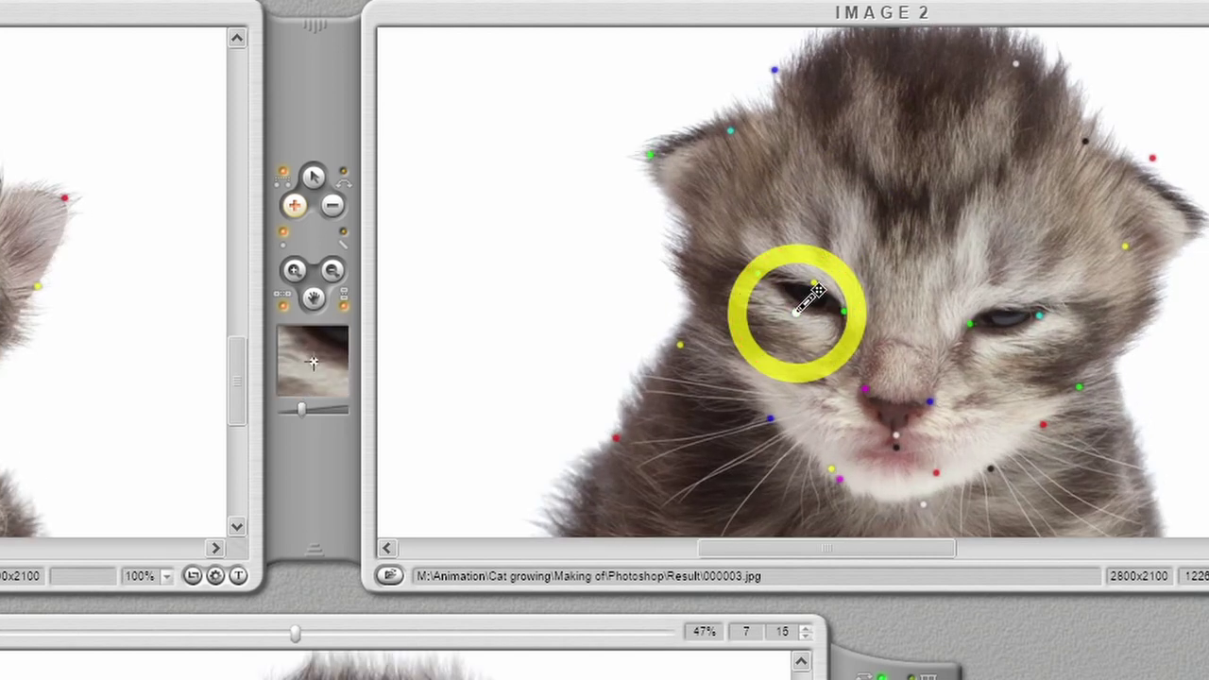
{"action": "left_click", "coordinate": [1003, 304]}
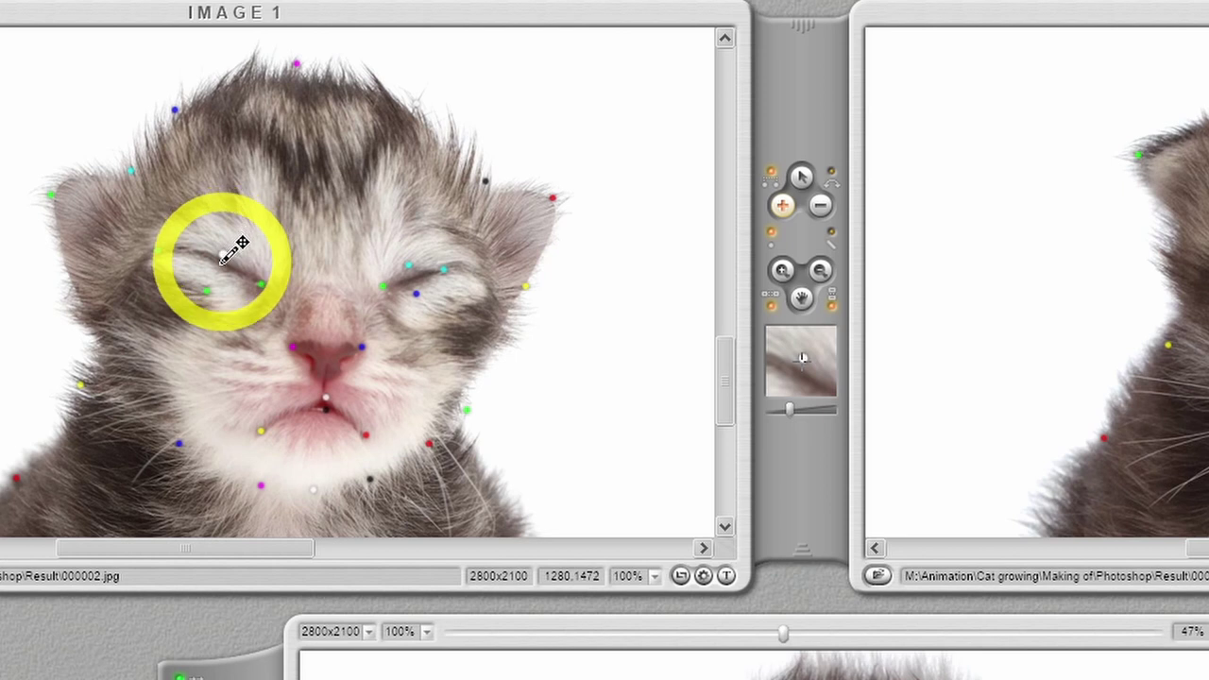
{"action": "left_click", "coordinate": [212, 283]}
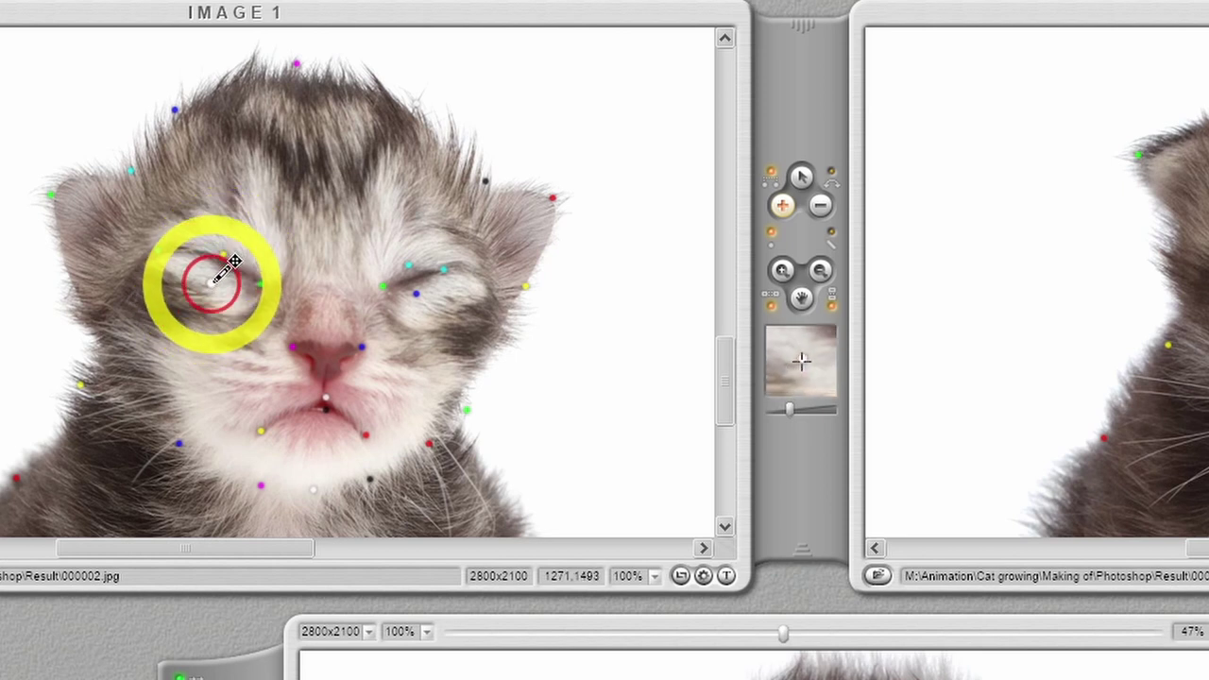
{"action": "left_click", "coordinate": [414, 291]}
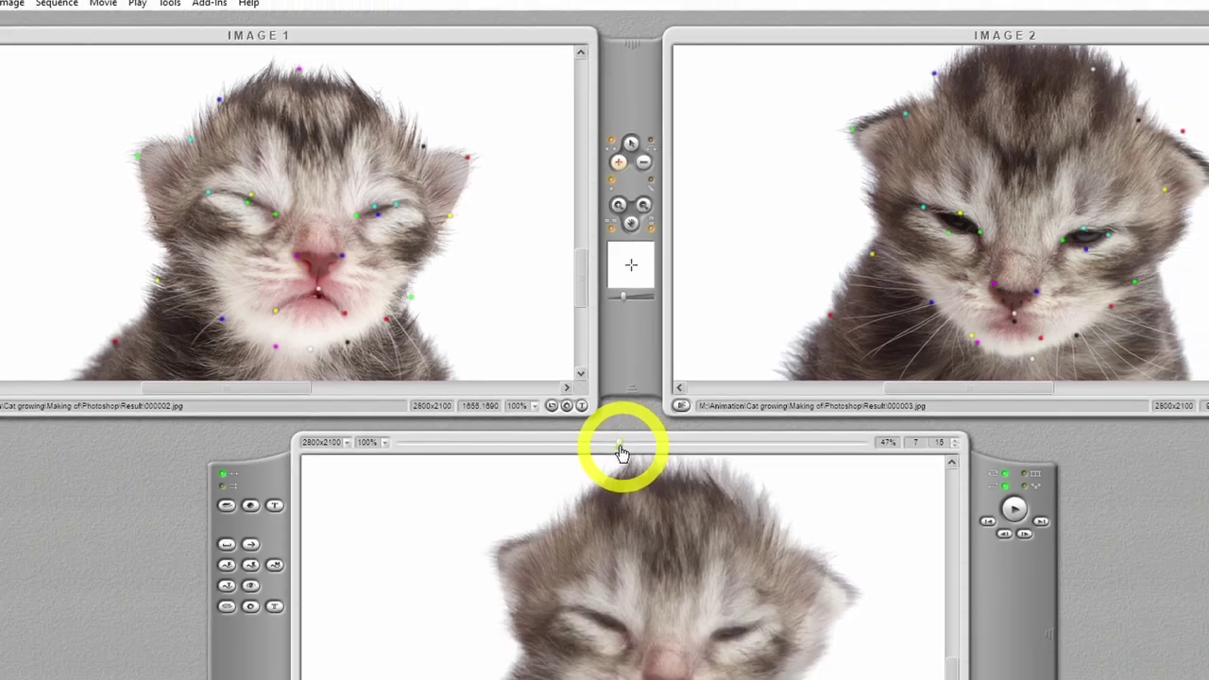
Scrub the morph preview, then move Image 2 points onto the ear edge and head top
{"action": "left_click_drag", "start_coordinate": [621, 451], "coordinate": [918, 466]}
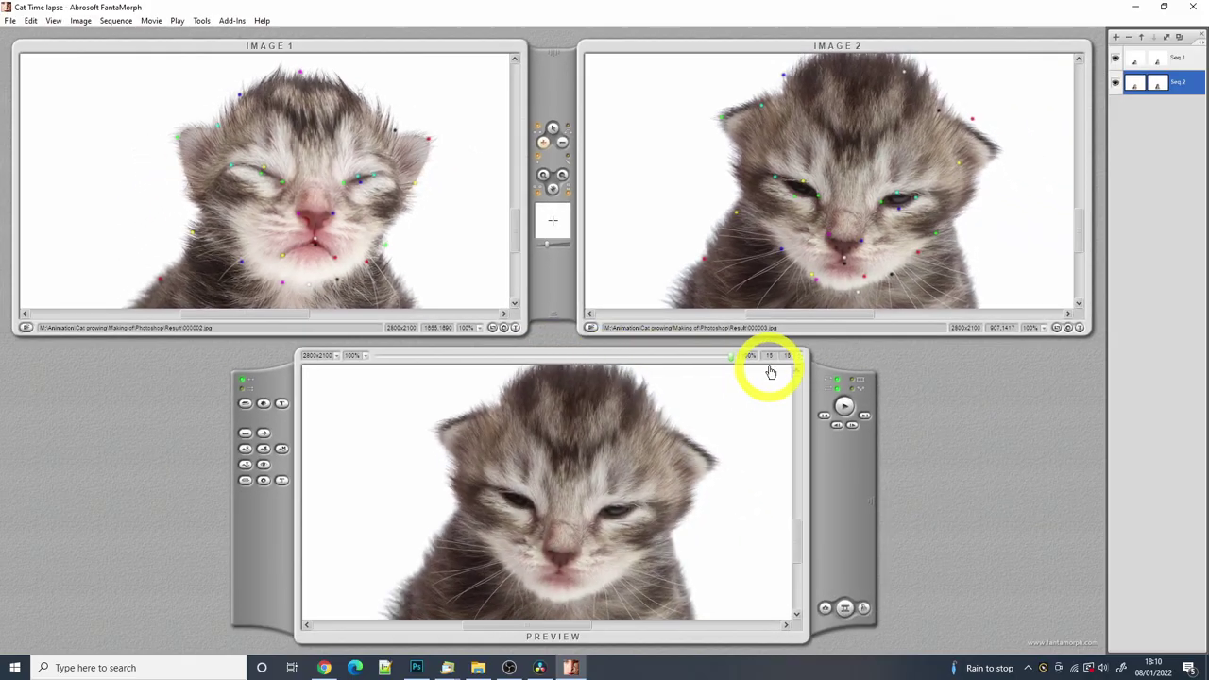
{"action": "left_click_drag", "start_coordinate": [771, 373], "coordinate": [564, 377]}
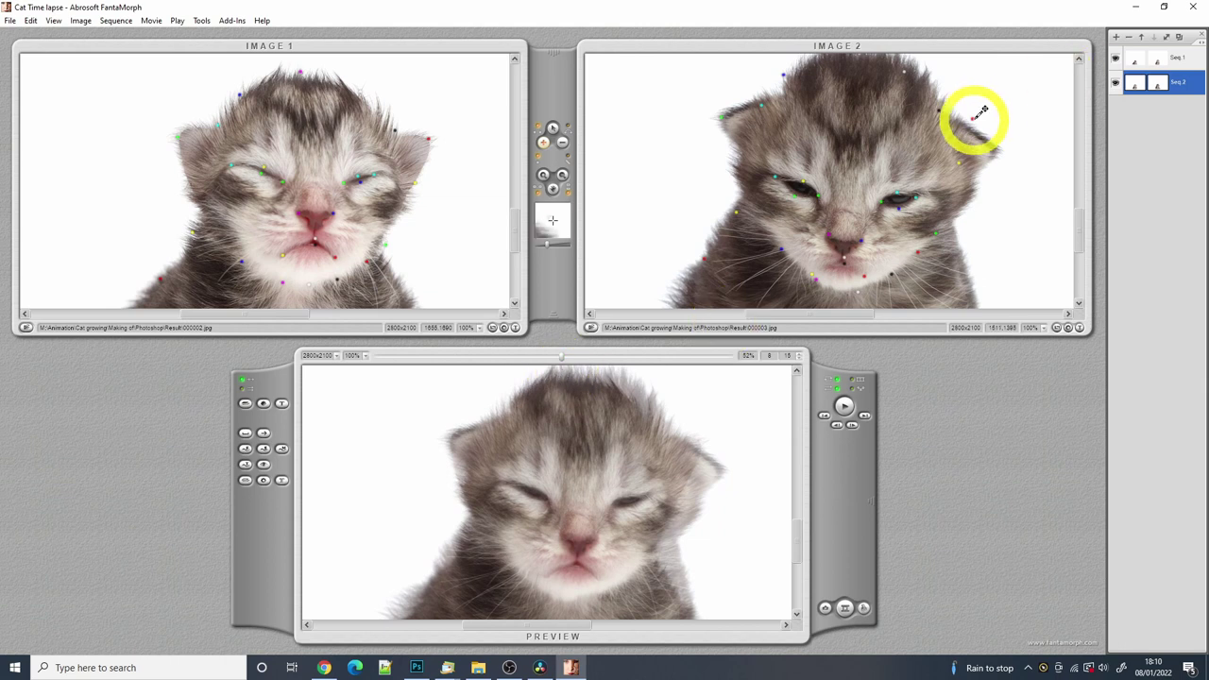
{"action": "left_click_drag", "start_coordinate": [980, 111], "coordinate": [1001, 148]}
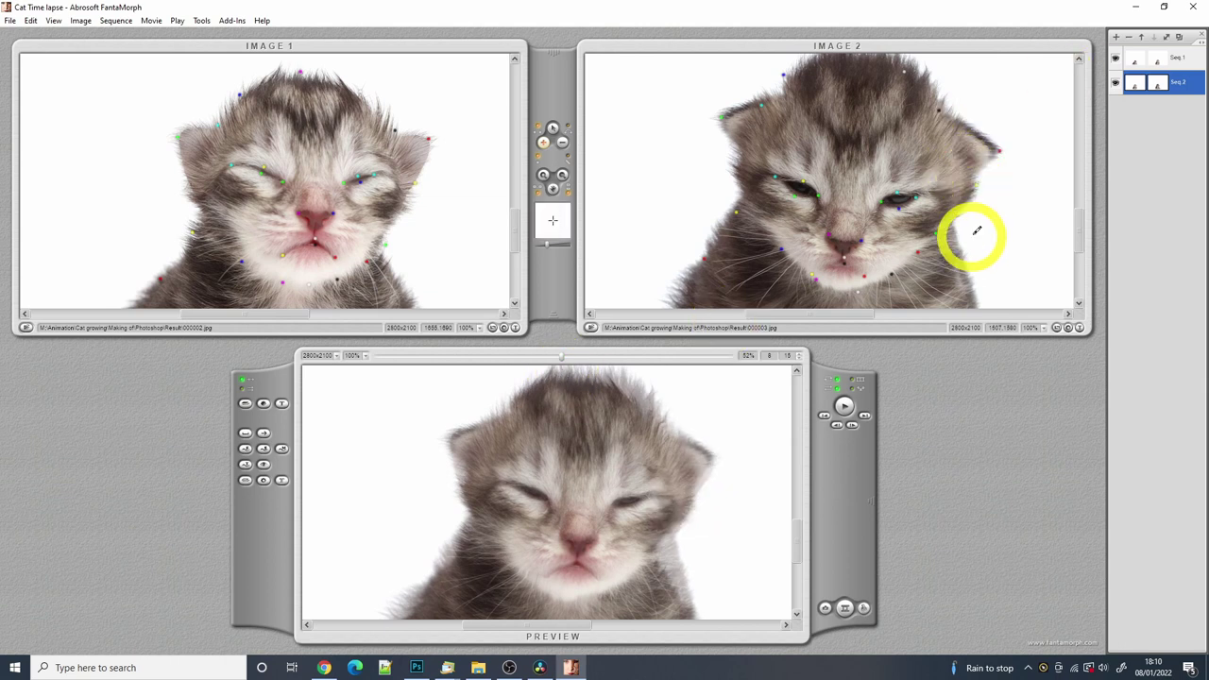
{"action": "mouse_move", "coordinate": [940, 110]}
{"action": "left_mouse_down"}
{"action": "mouse_move", "coordinate": [948, 101]}
{"action": "mouse_move", "coordinate": [916, 107]}
{"action": "left_mouse_up"}
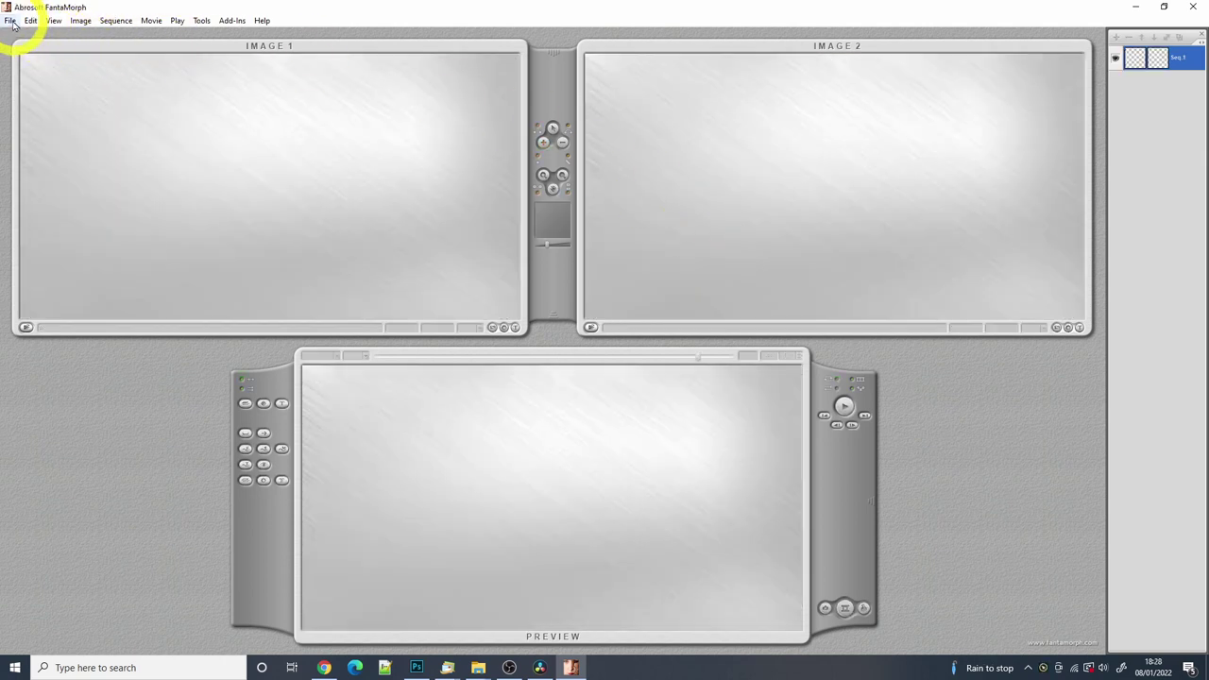
Open the saved project Freya sitting 1080 10.fmp
{"action": "left_click", "coordinate": [11, 21]}
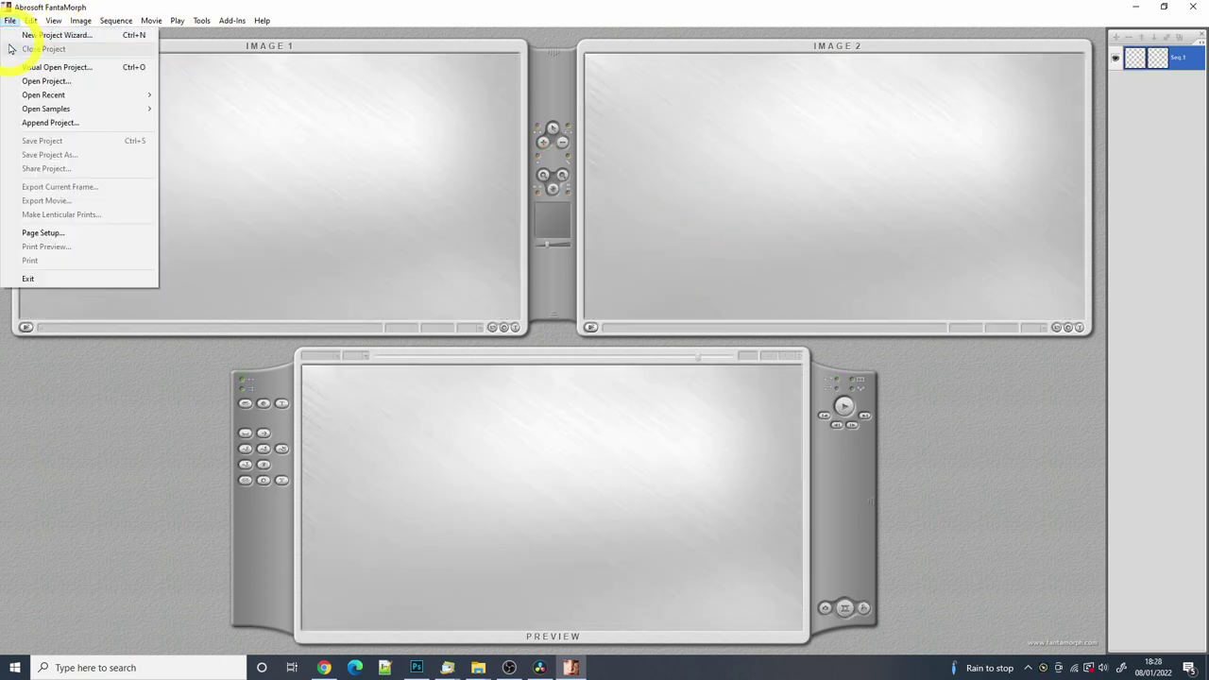
{"action": "left_click", "coordinate": [46, 81]}
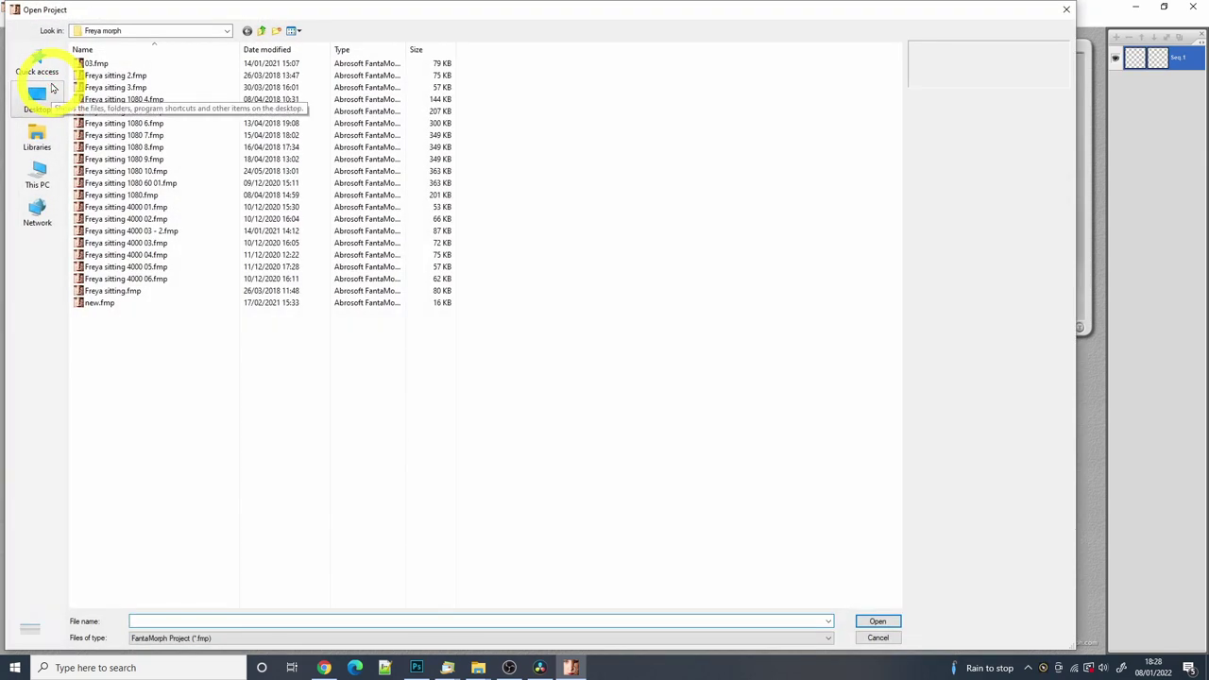
{"action": "double_click", "coordinate": [159, 172]}
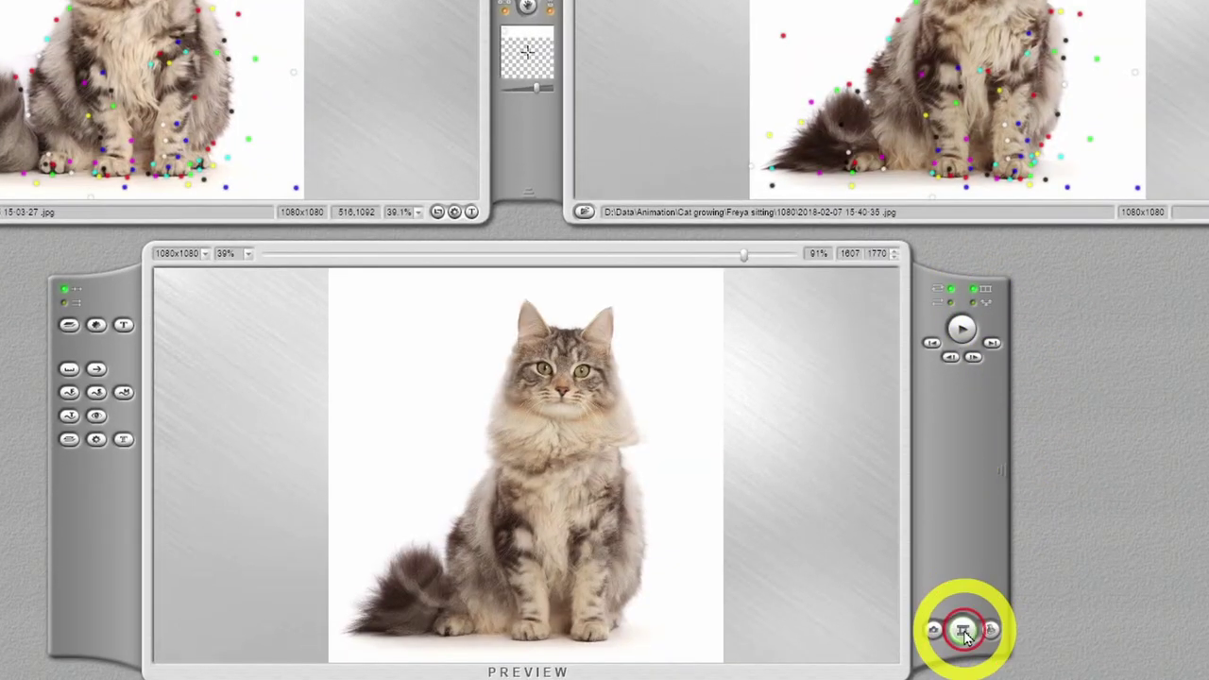
Set the movie export format to QuickTime Movie
{"action": "left_click", "coordinate": [963, 631]}
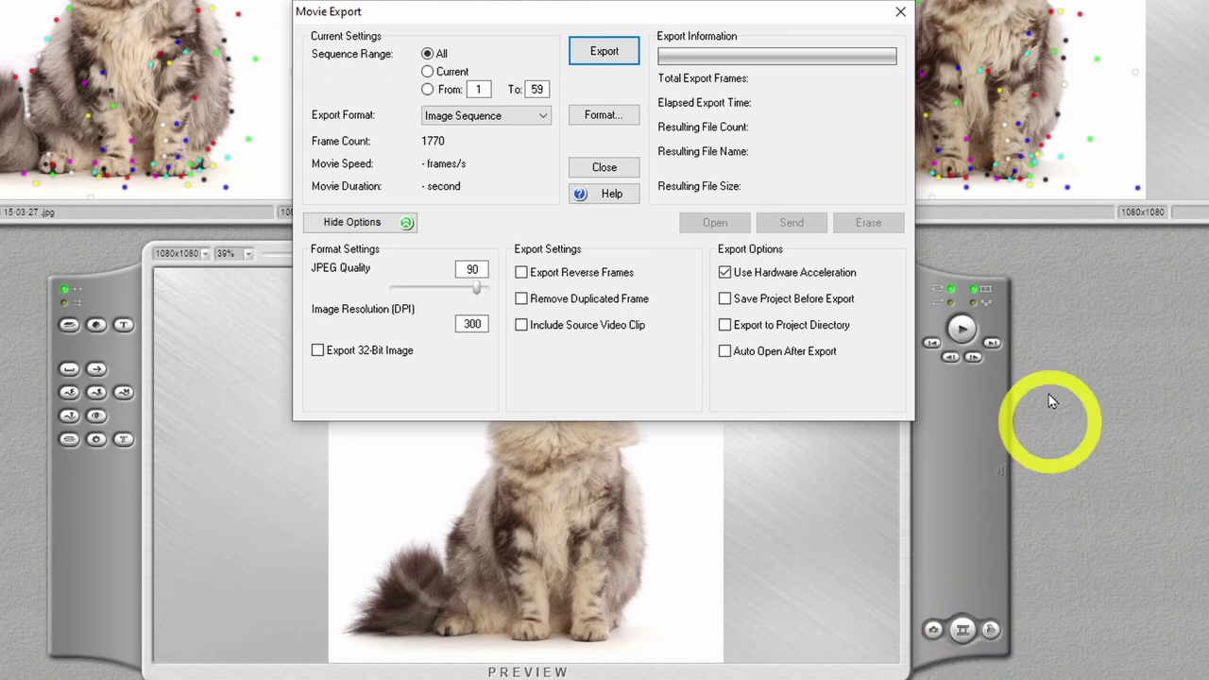
{"action": "left_click", "coordinate": [541, 121]}
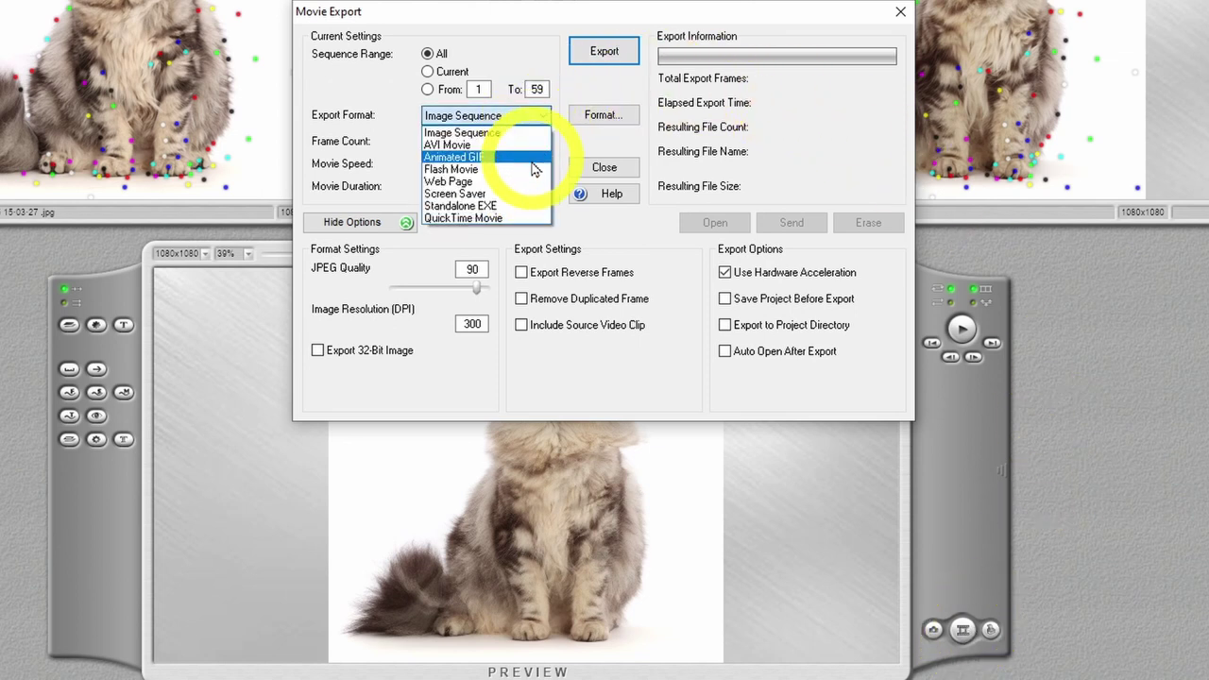
{"action": "left_click", "coordinate": [506, 219]}
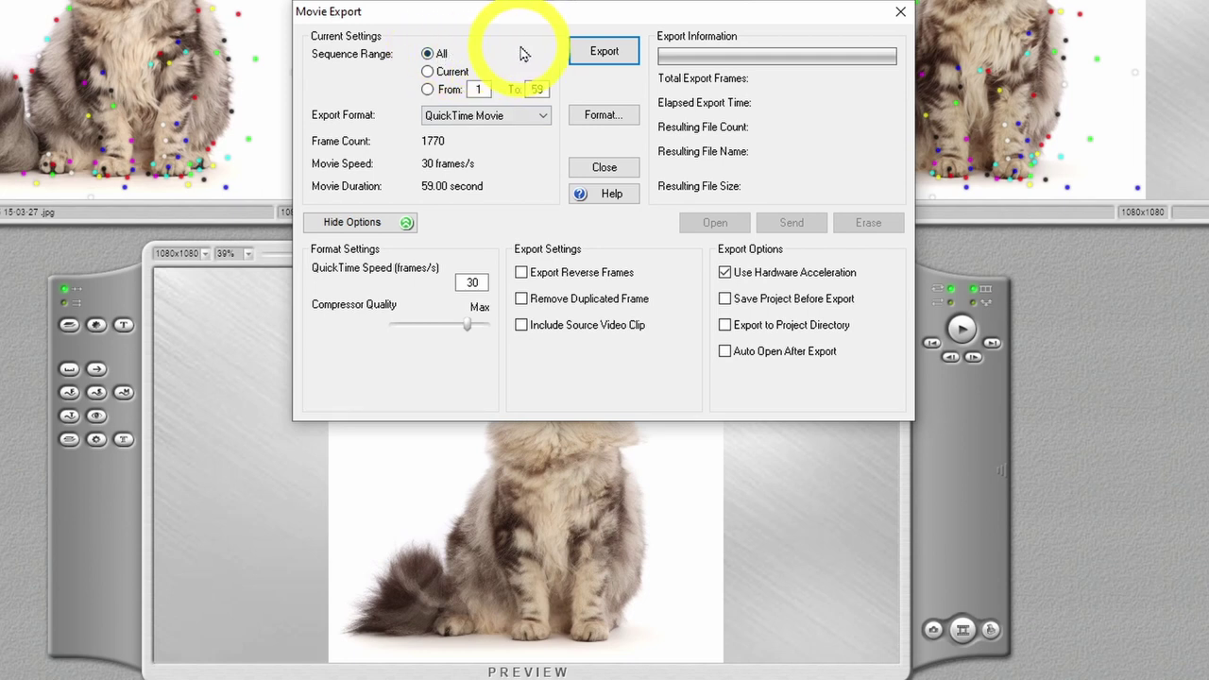
Export the morph as Cat Time Lapse.mov, then close the export dialog and FantaMorph
{"action": "left_click", "coordinate": [604, 52]}
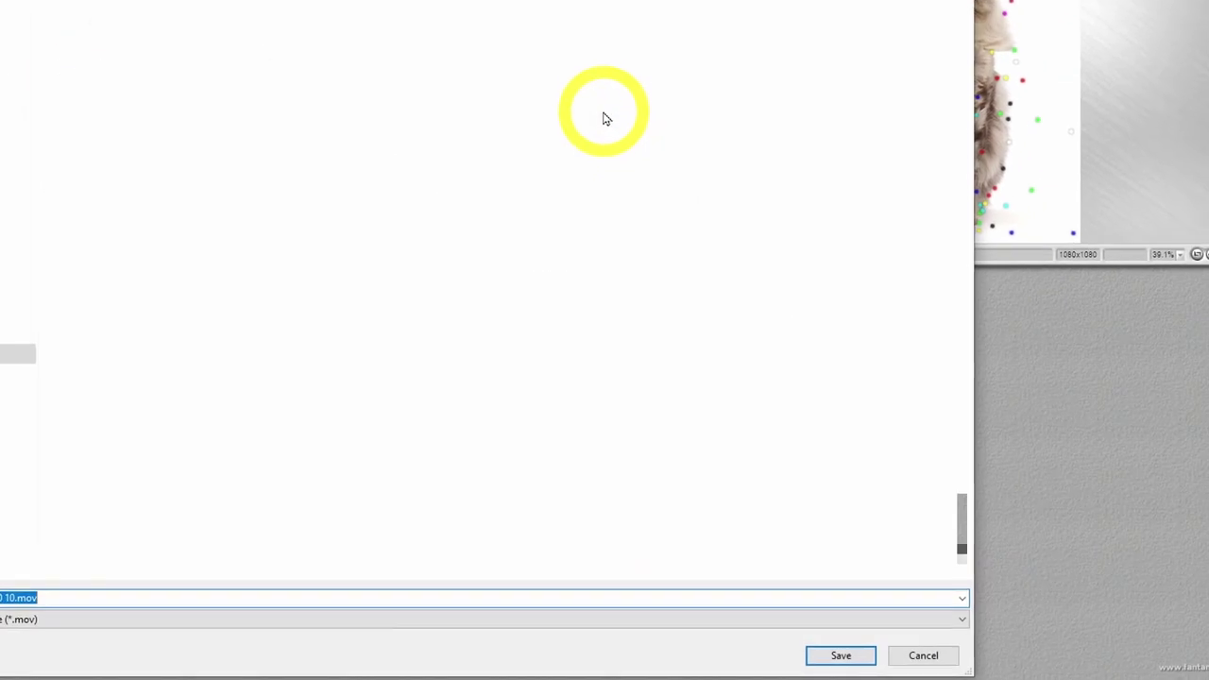
{"action": "type", "text": "Cat 1"}
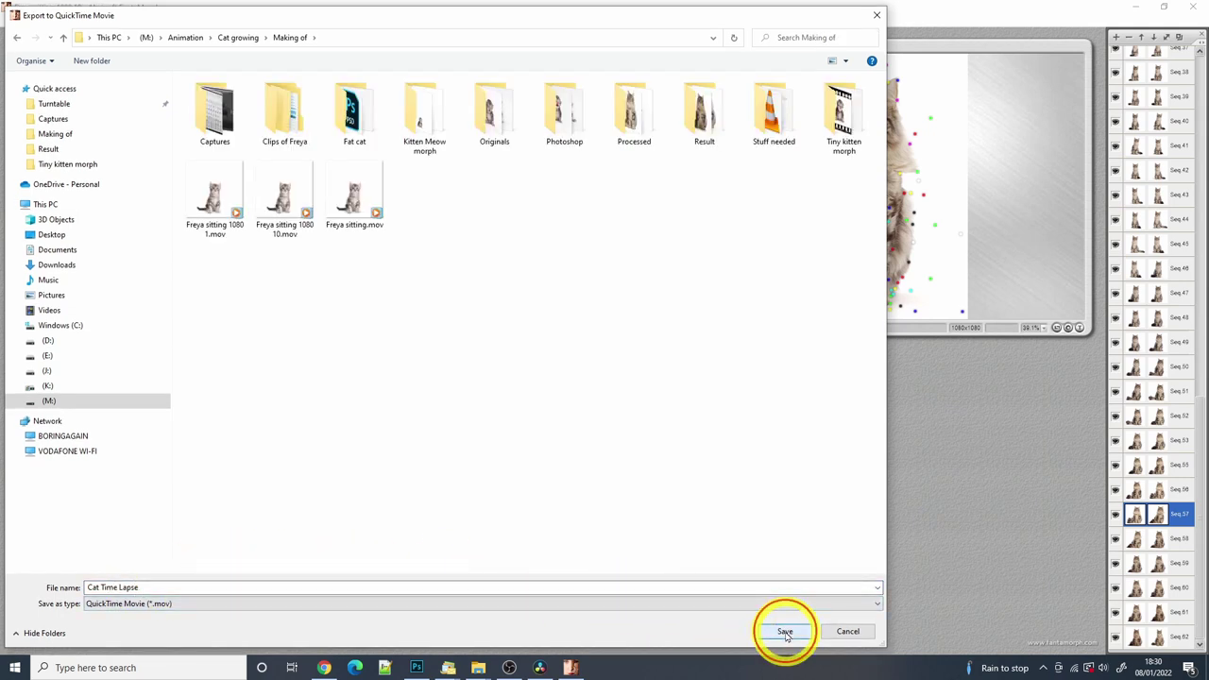
{"action": "left_click", "coordinate": [785, 632]}
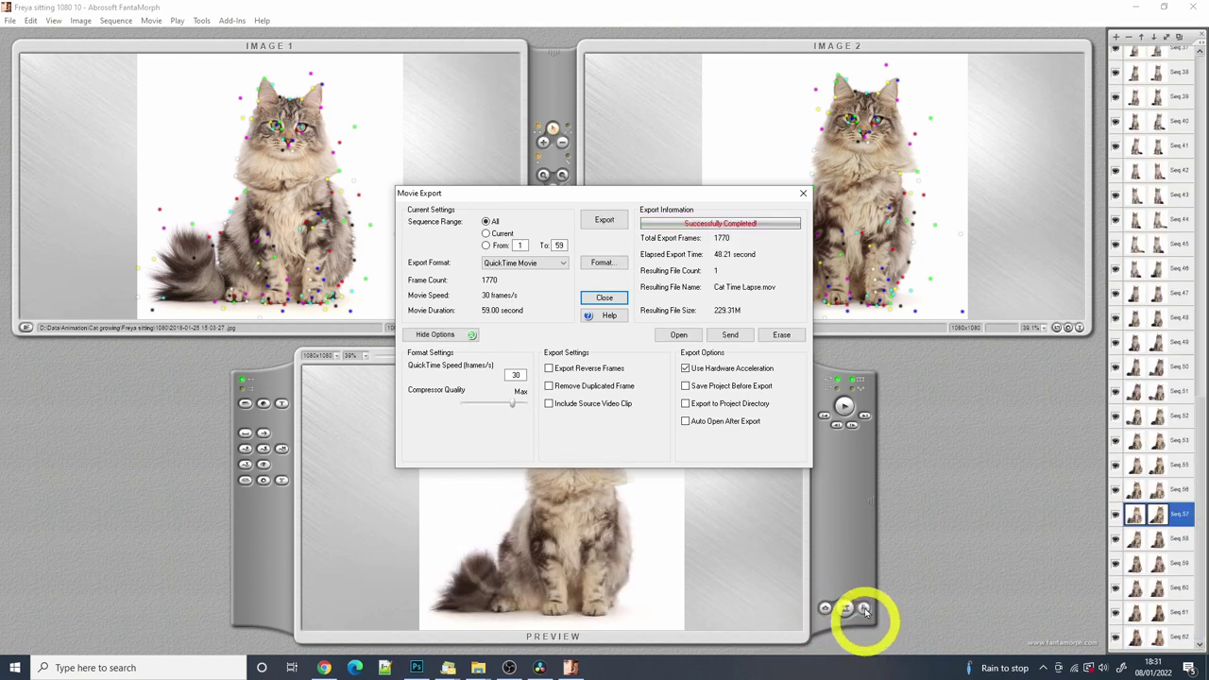
{"action": "left_click", "coordinate": [802, 193]}
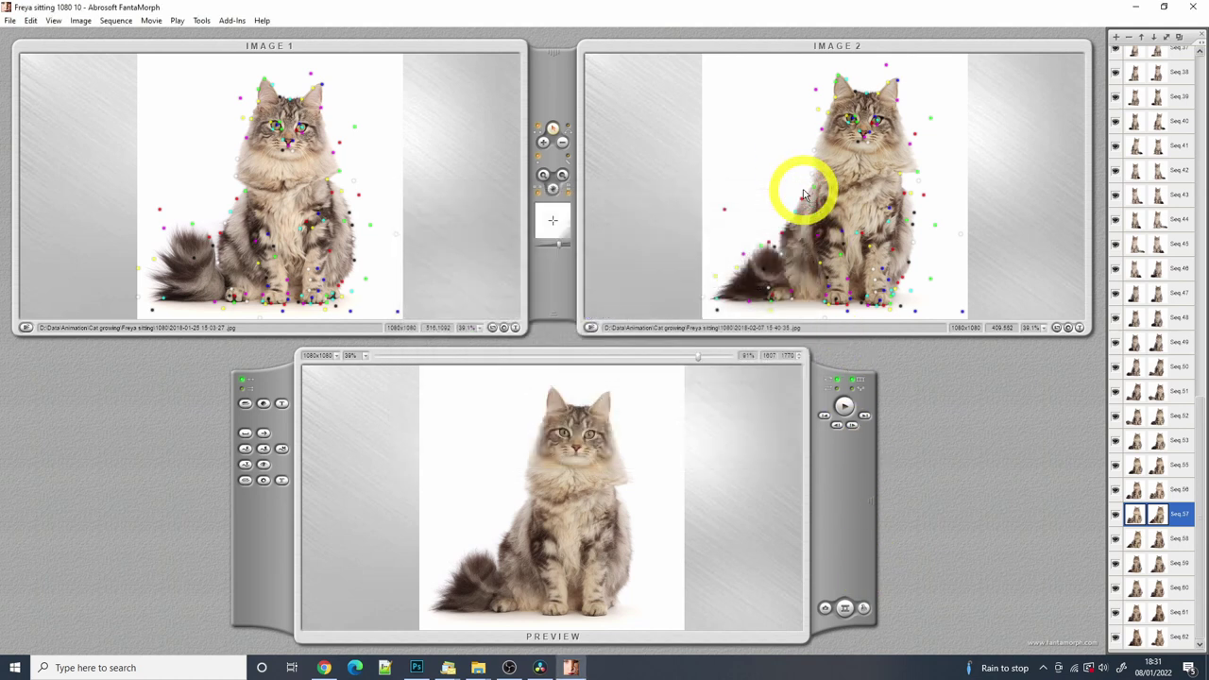
{"action": "left_click", "coordinate": [1197, 7]}
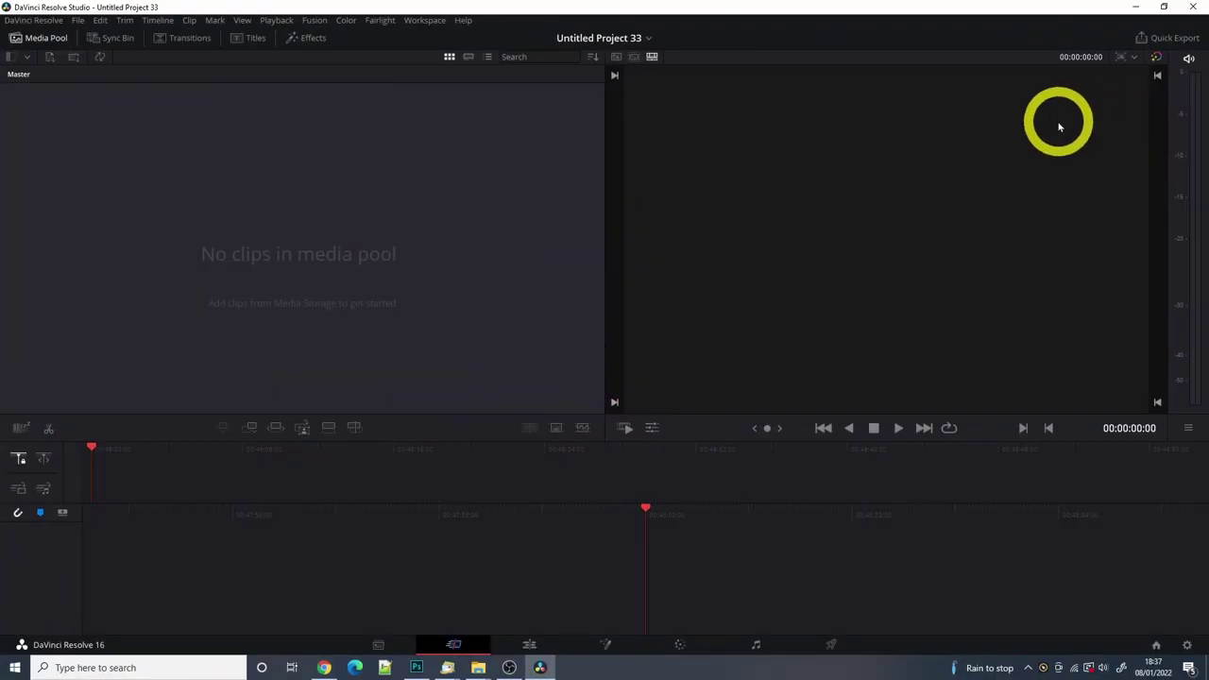
On the Edit page, place Cat Time Lapse.mov over Summersong cut 01.mp3 on the timeline and play from the start
{"action": "left_click", "coordinate": [529, 646]}
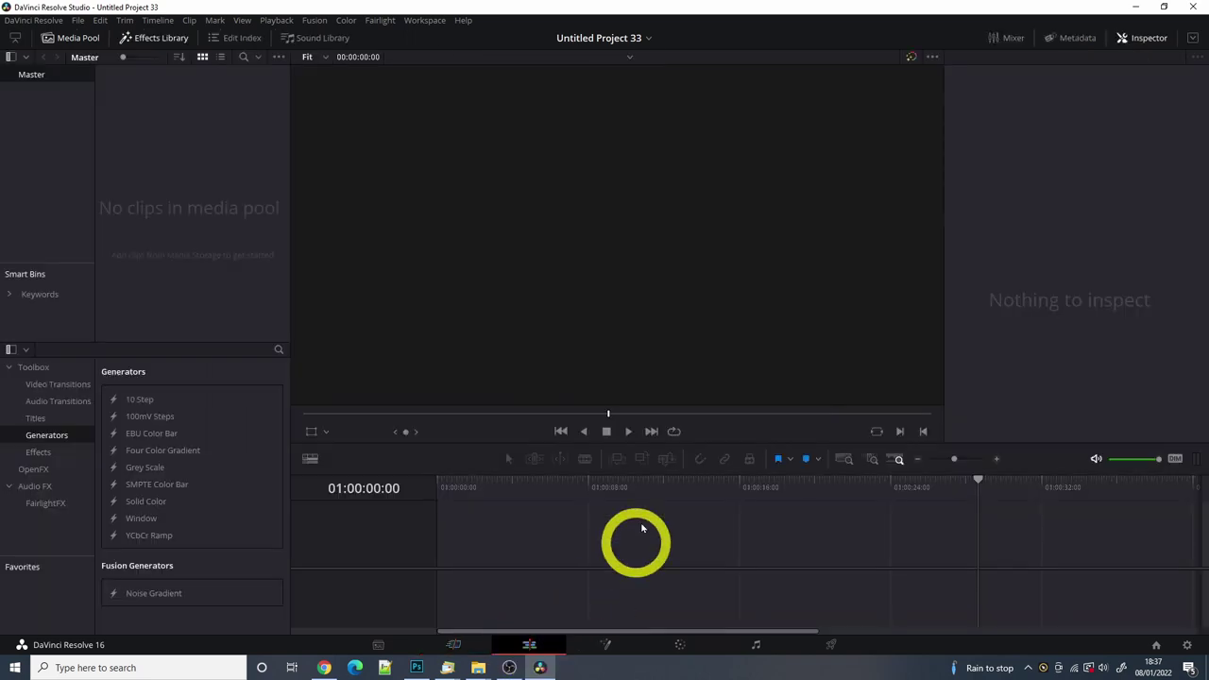
{"action": "key", "text": "alt+Tab"}
{"action": "left_click_drag", "start_coordinate": [596, 236], "coordinate": [469, 531]}
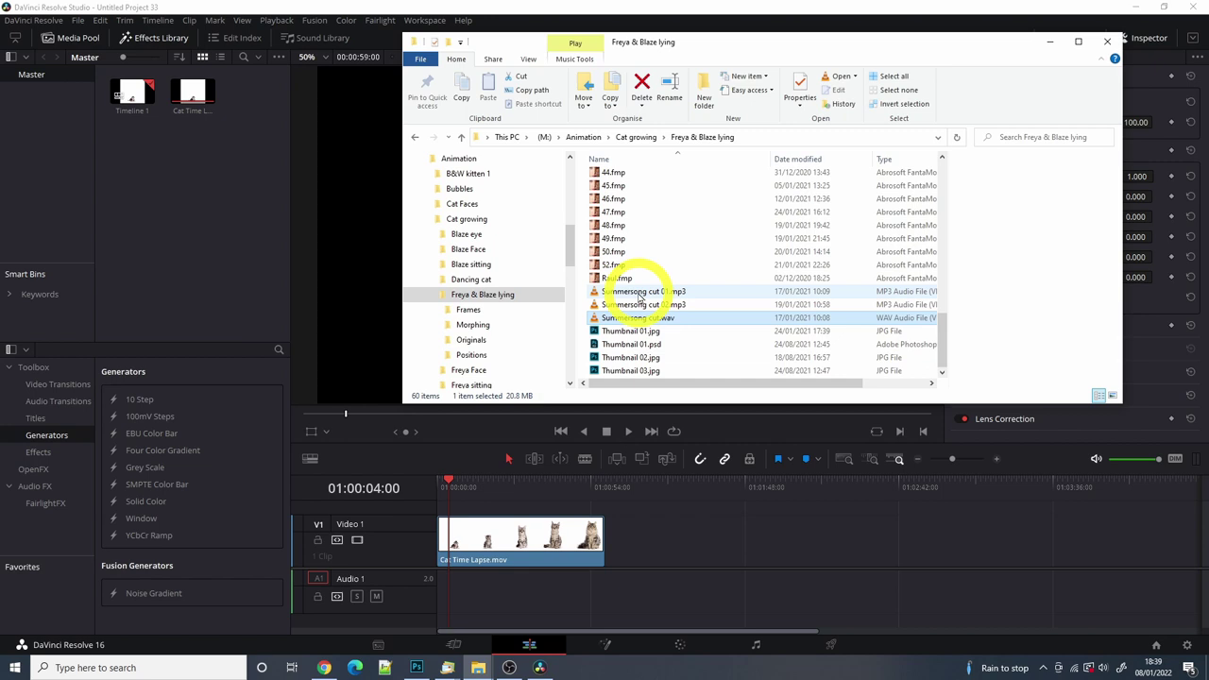
{"action": "left_click_drag", "start_coordinate": [640, 298], "coordinate": [439, 597]}
{"action": "left_click_drag", "start_coordinate": [450, 487], "coordinate": [439, 487]}
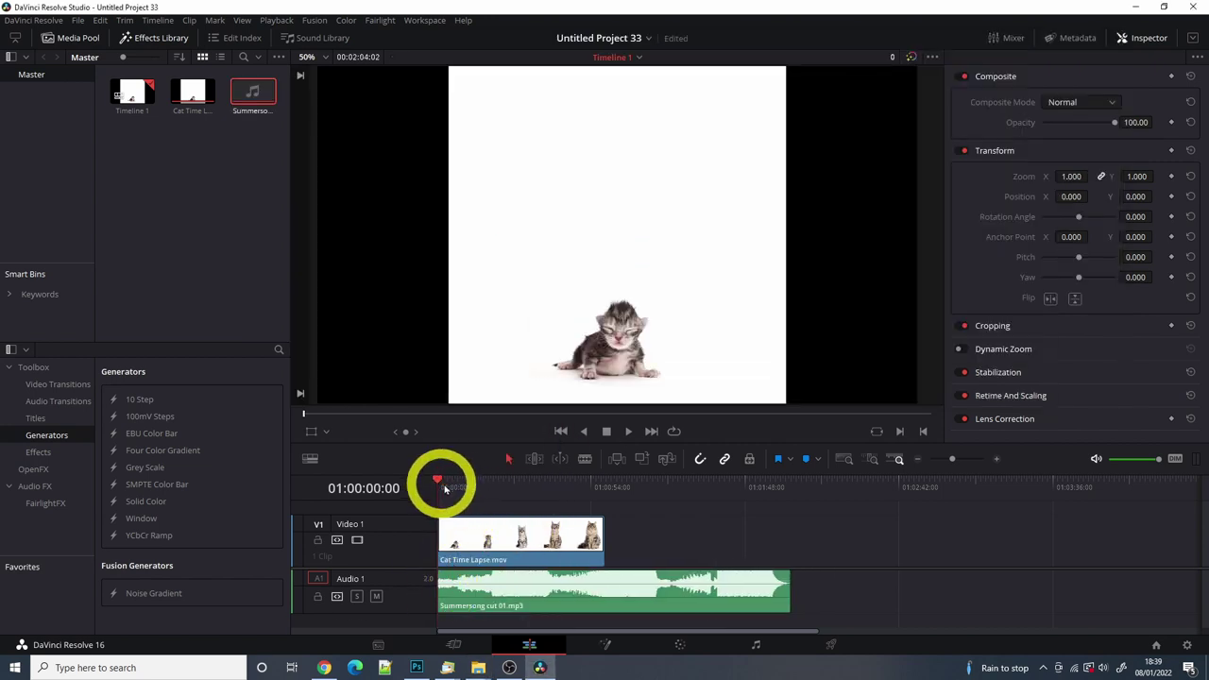
{"action": "key", "text": "space"}
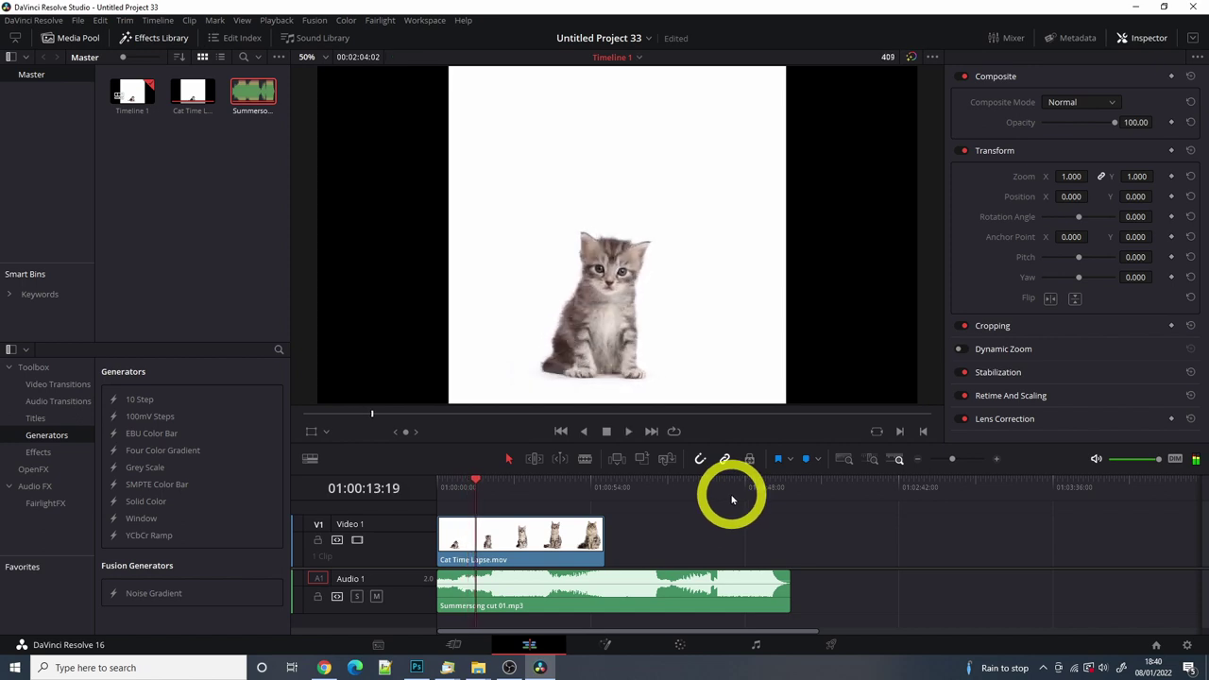
Change the Cat Time Lapse.mov clip speed to about 201% and play it back from the start
{"action": "right_click", "coordinate": [523, 541]}
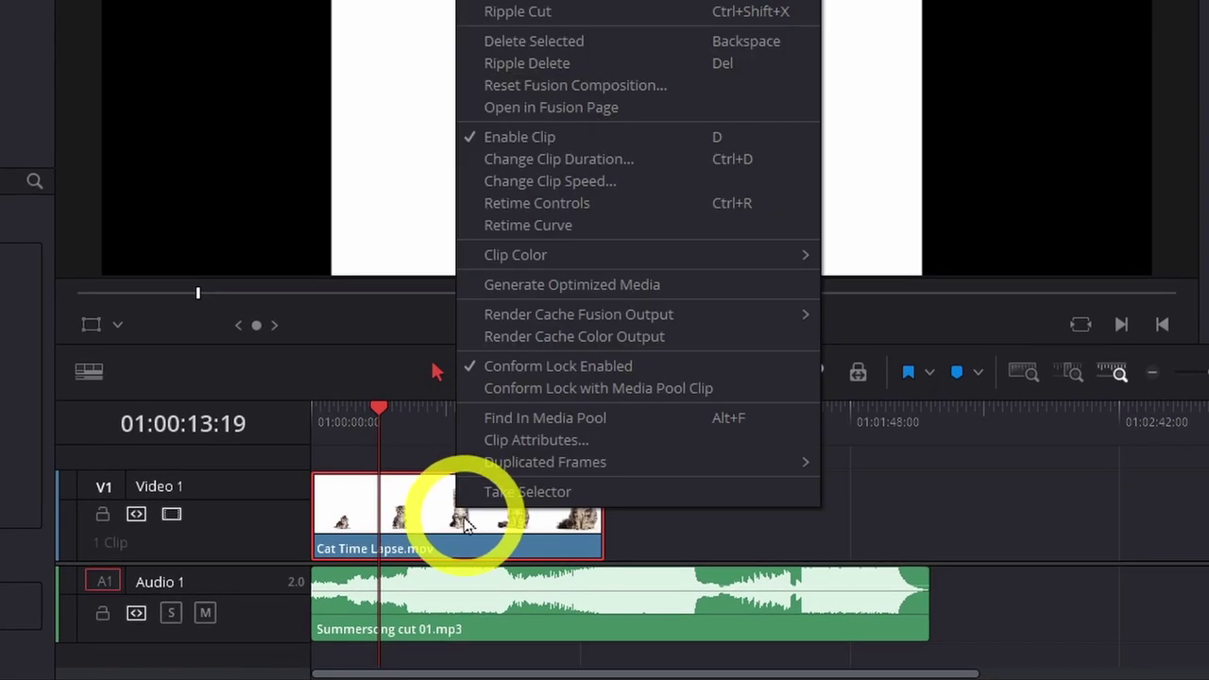
{"action": "left_click", "coordinate": [561, 182]}
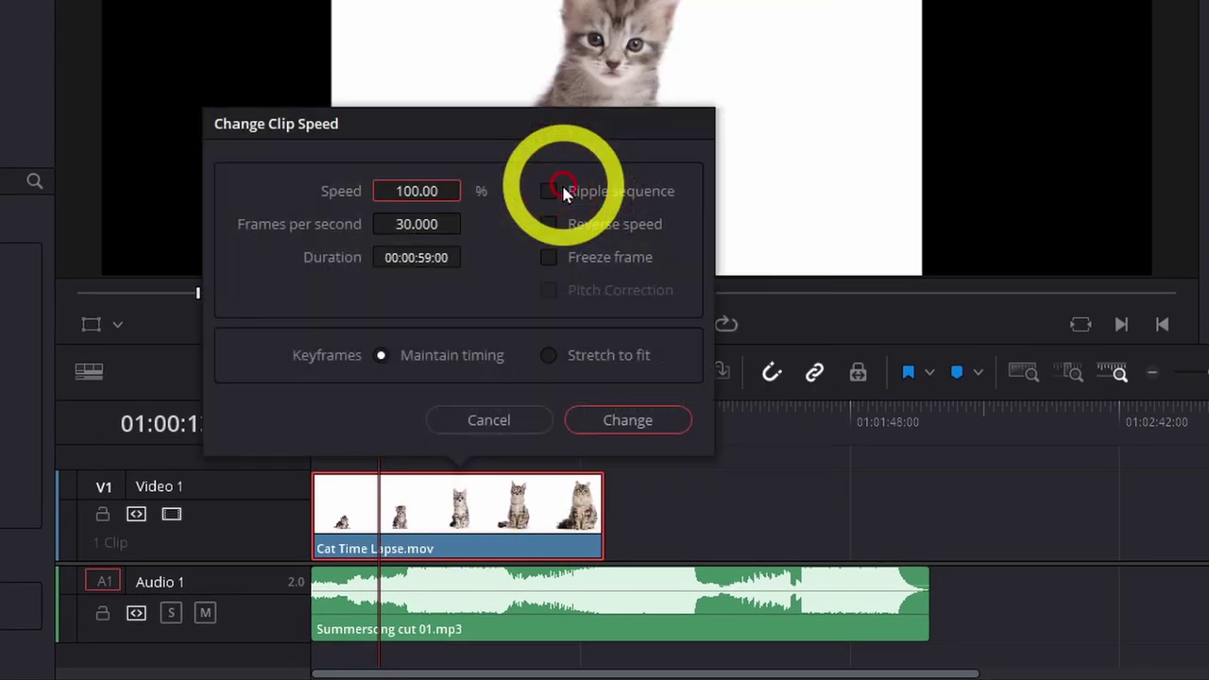
{"action": "left_click_drag", "start_coordinate": [413, 190], "coordinate": [469, 189]}
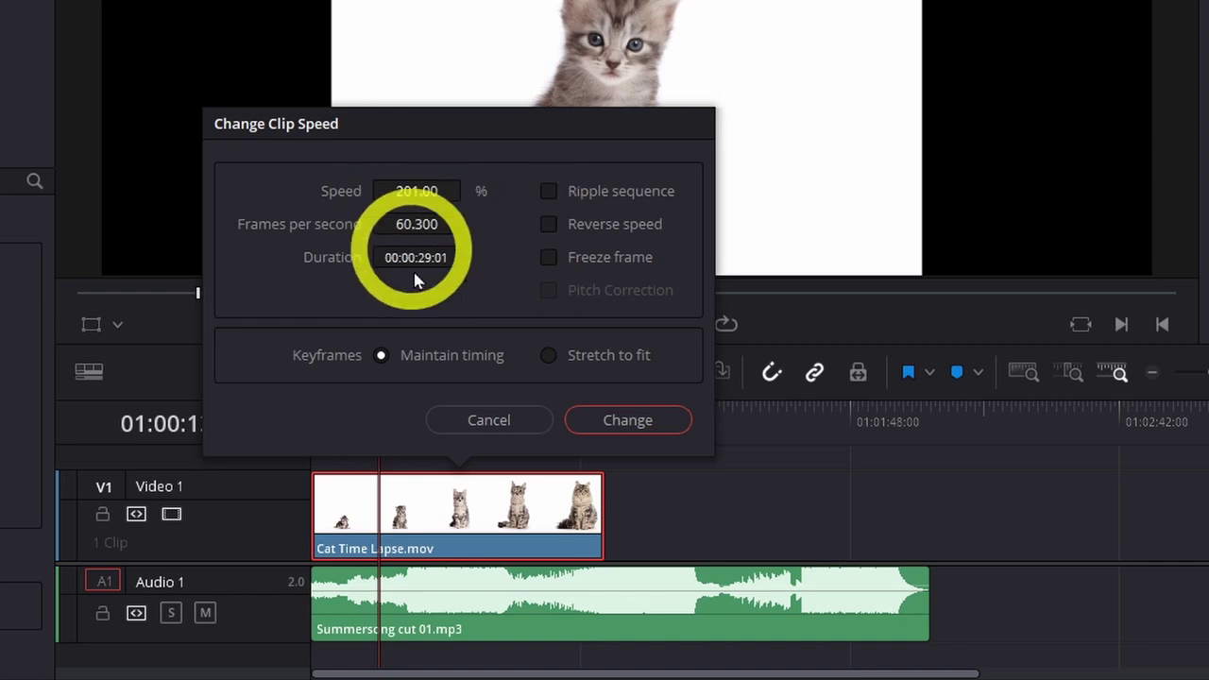
{"action": "left_click", "coordinate": [614, 420]}
{"action": "left_click_drag", "start_coordinate": [378, 410], "coordinate": [304, 411]}
{"action": "key", "text": "space"}
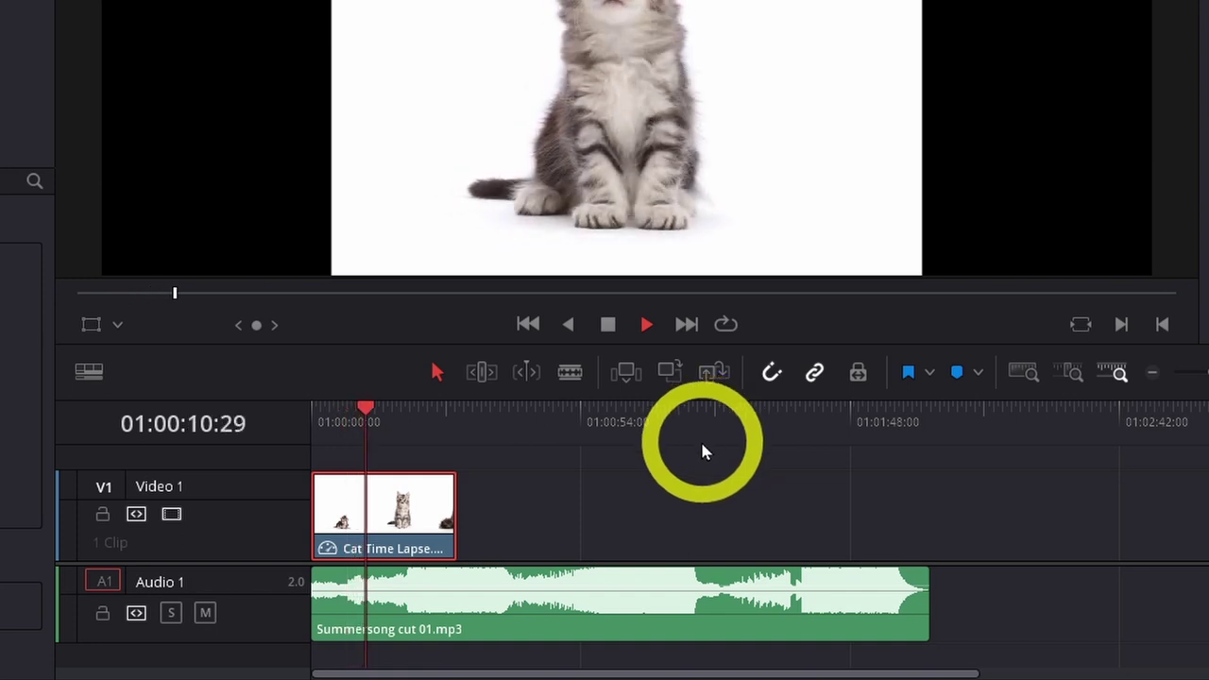
Stop playback and trim Summersong cut 01.mp3 so its end lines up with the video's end
{"action": "key", "text": "space"}
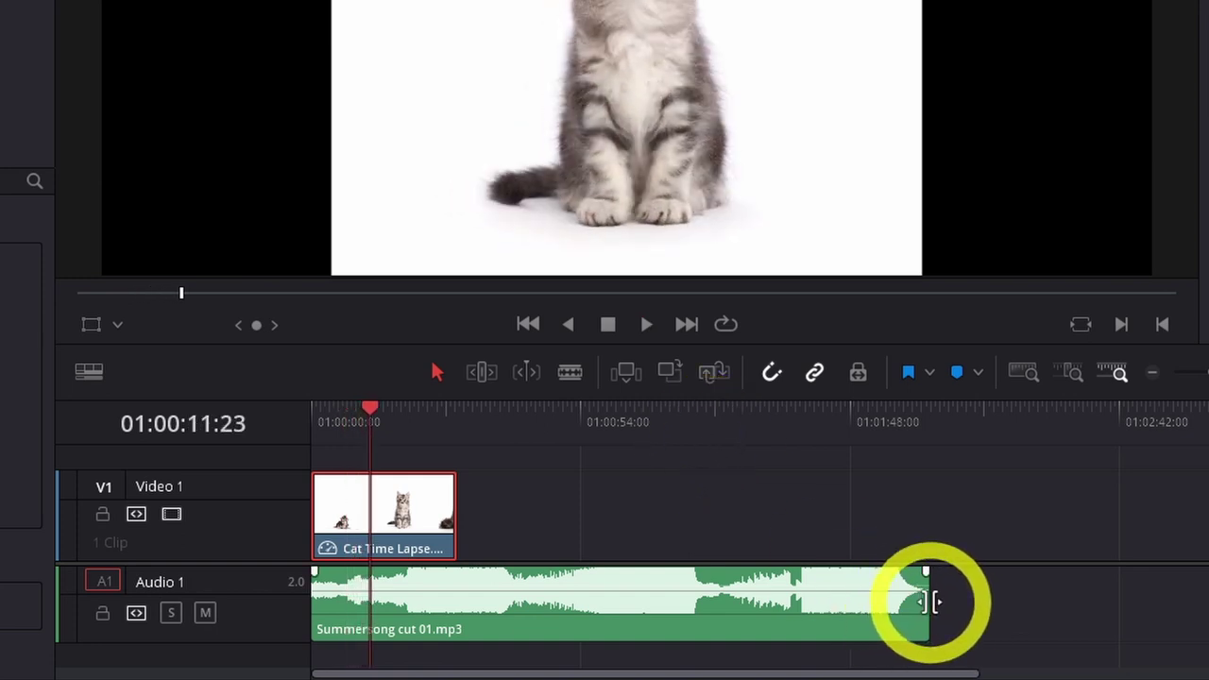
{"action": "left_click_drag", "start_coordinate": [931, 601], "coordinate": [461, 586]}
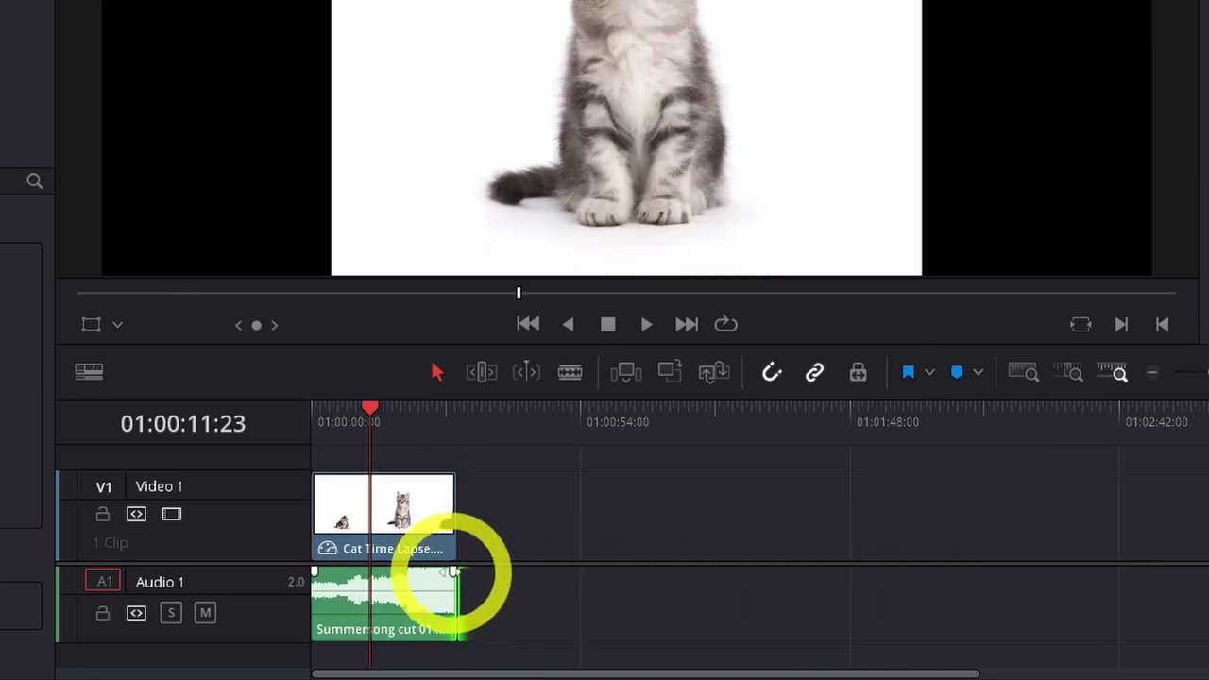
{"action": "mouse_move", "coordinate": [454, 573]}
{"action": "left_mouse_down"}
{"action": "mouse_move", "coordinate": [440, 569]}
{"action": "mouse_move", "coordinate": [450, 572]}
{"action": "left_mouse_up"}
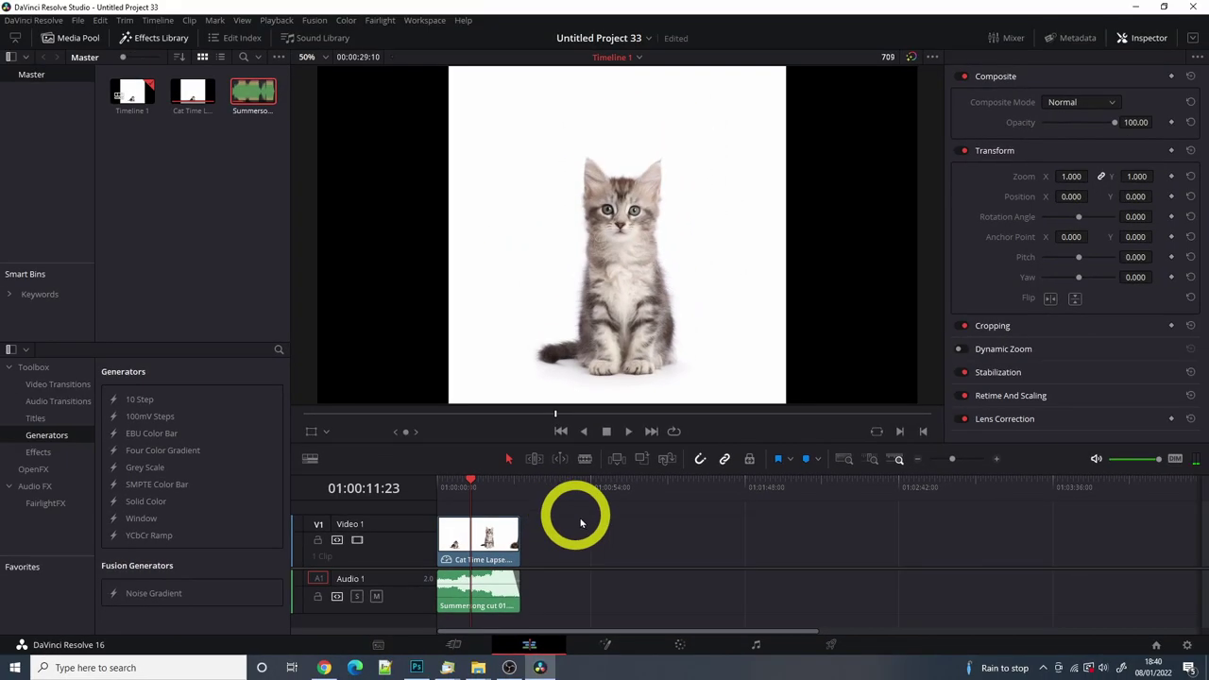
On the Deliver page, set the render filename to 'Cat Time lapse'
{"action": "left_click", "coordinate": [823, 600]}
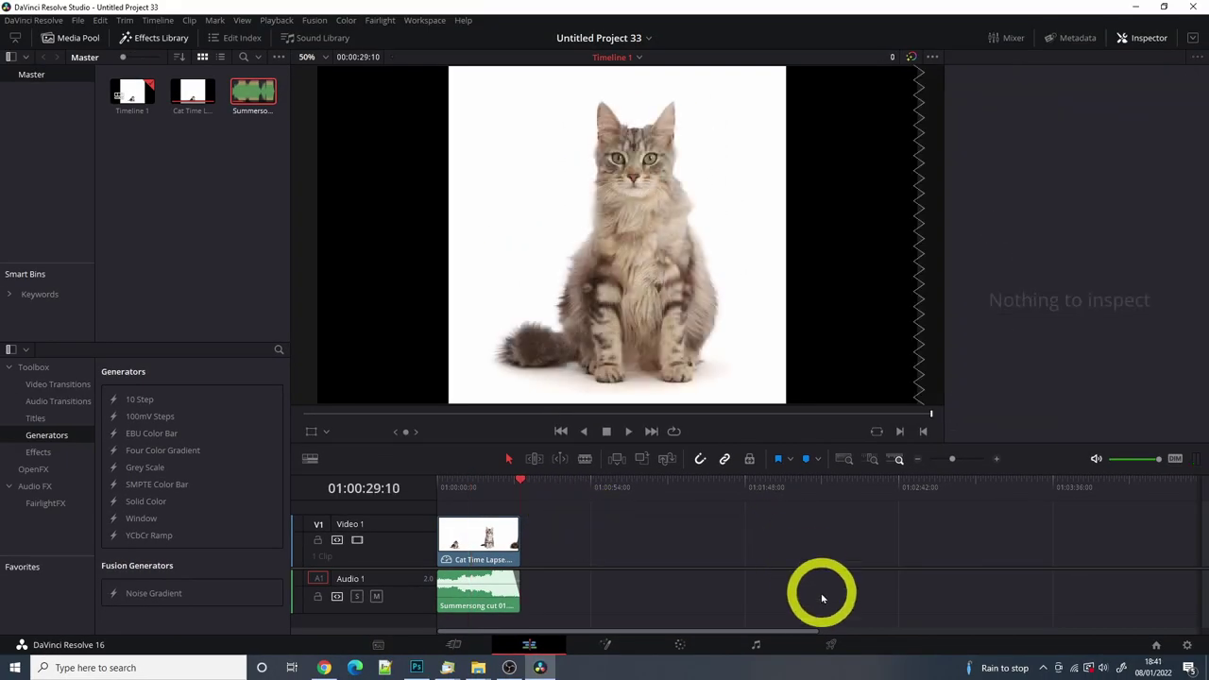
{"action": "left_click", "coordinate": [831, 645]}
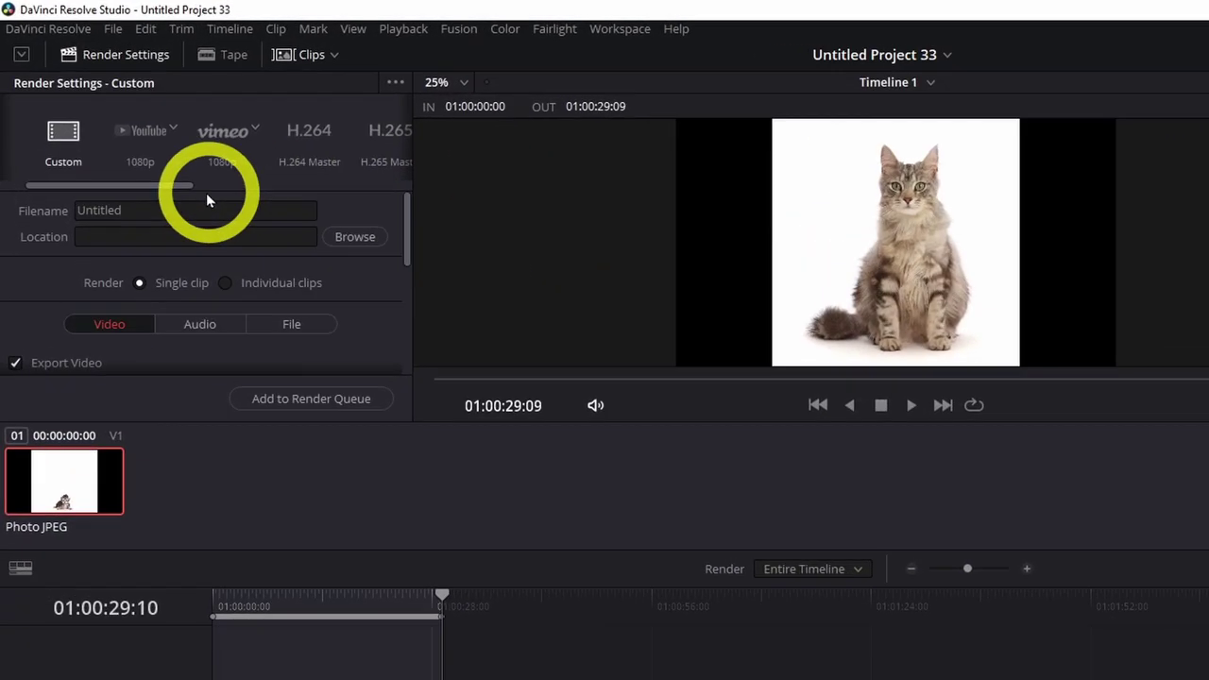
{"action": "left_click", "coordinate": [96, 144]}
{"action": "type", "text": "Cat Time"}
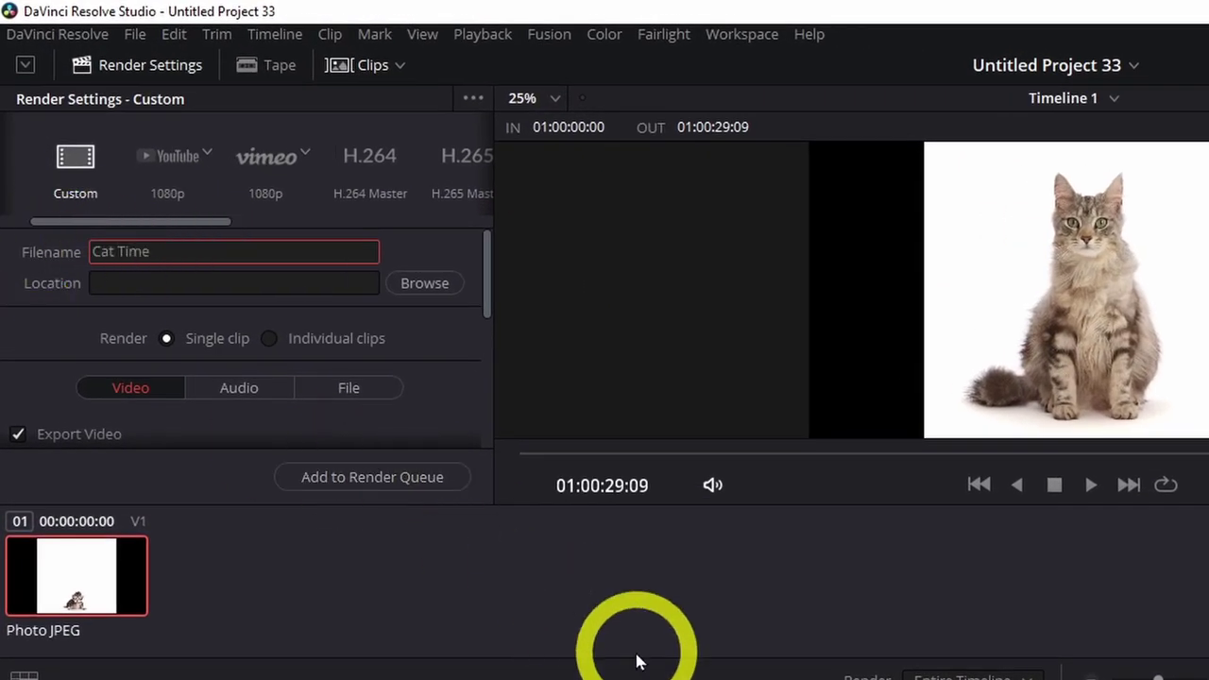
{"action": "type", "text": " lapse"}
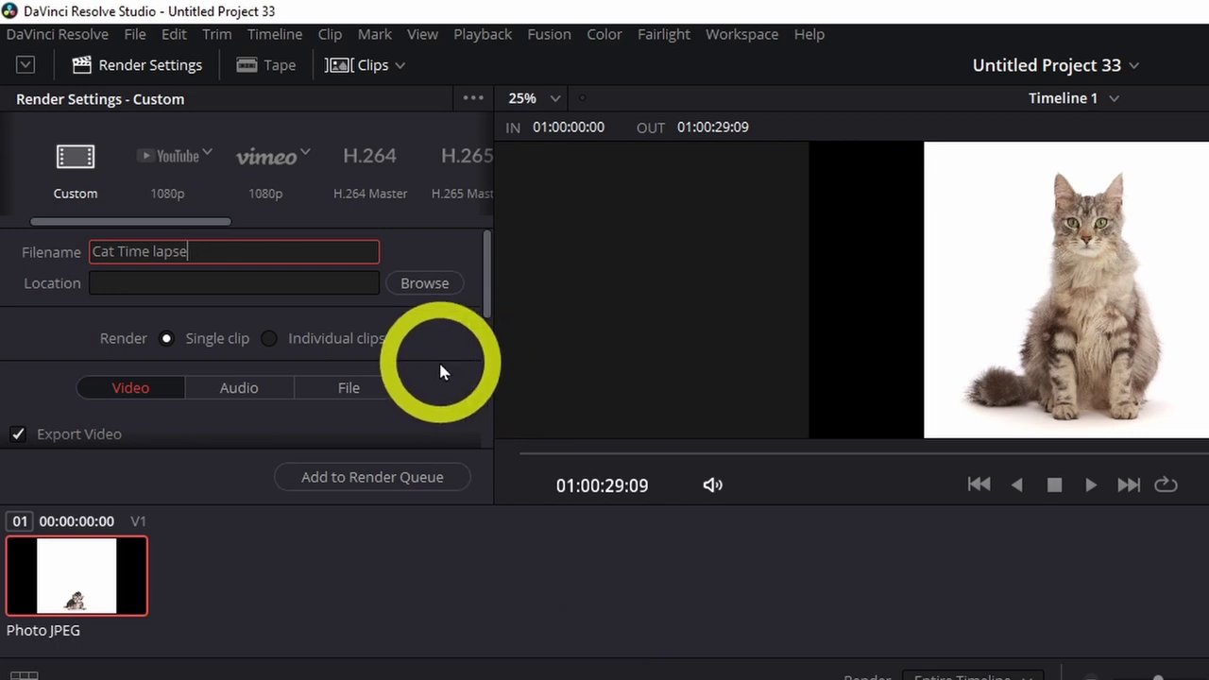
{"action": "scroll", "coordinate": [440, 370], "scroll_direction": "down", "scroll_amount": 2}
Set the format to MP4, save to E:\Davinci, and add the job to the render queue
{"action": "left_click", "coordinate": [367, 349]}
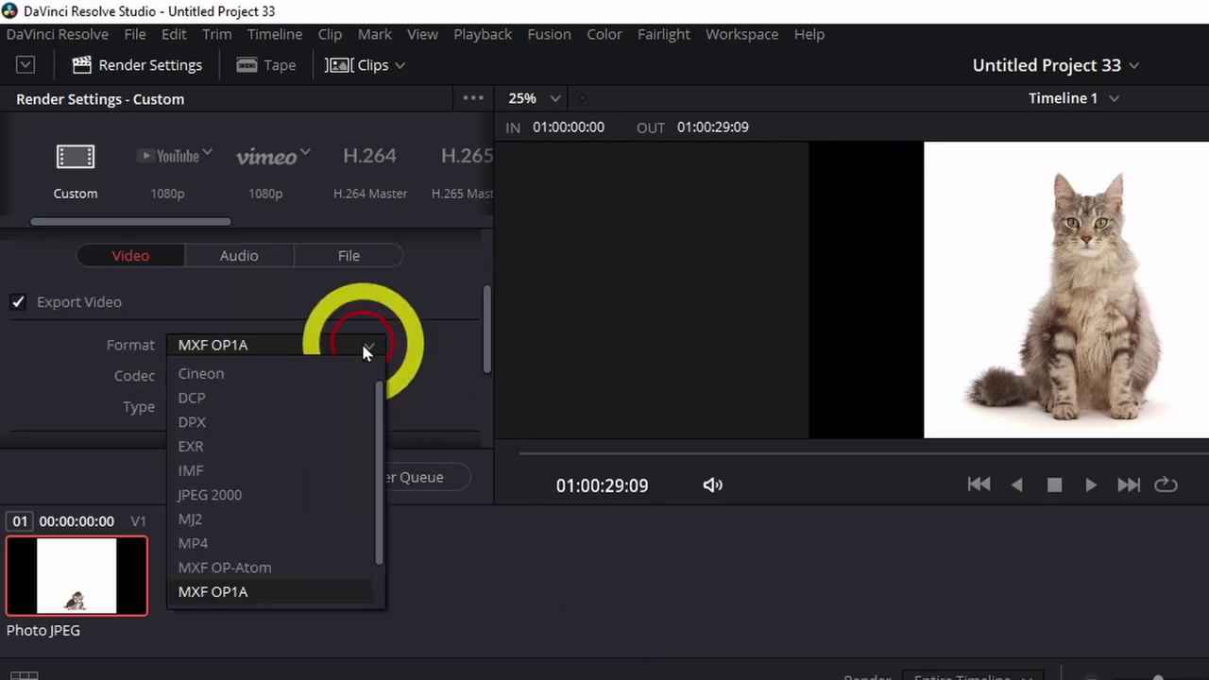
{"action": "left_click", "coordinate": [248, 543]}
{"action": "scroll", "coordinate": [404, 412], "scroll_direction": "down", "scroll_amount": 3}
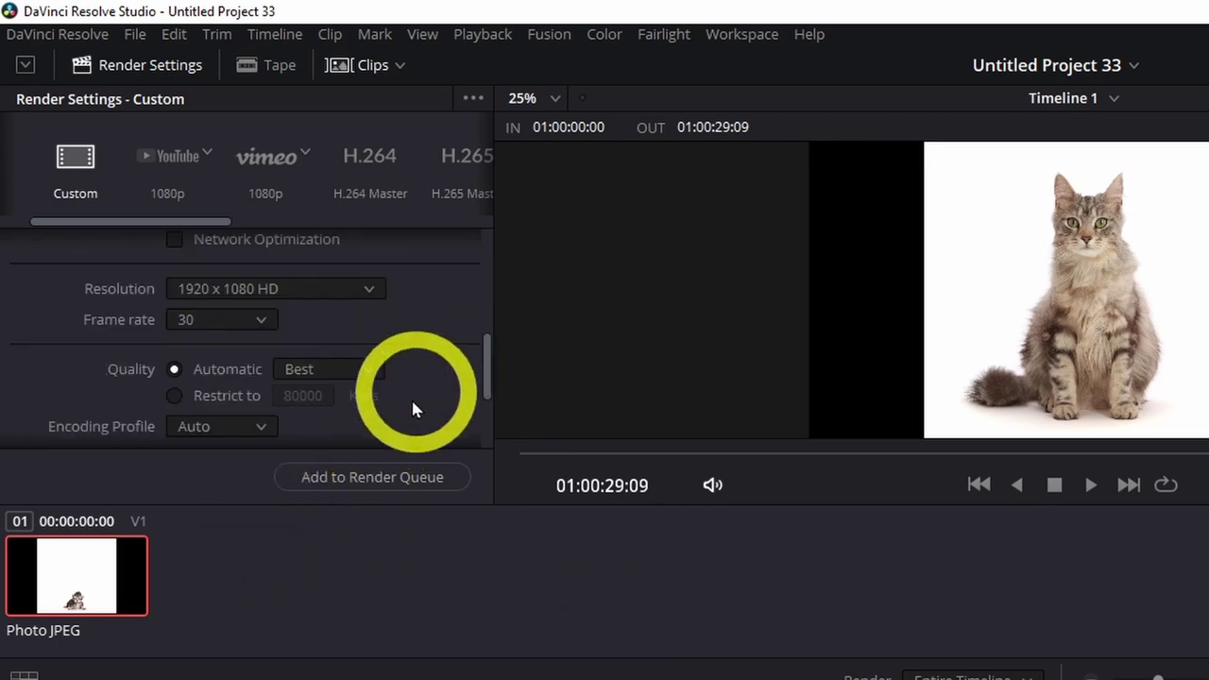
{"action": "left_click", "coordinate": [382, 483]}
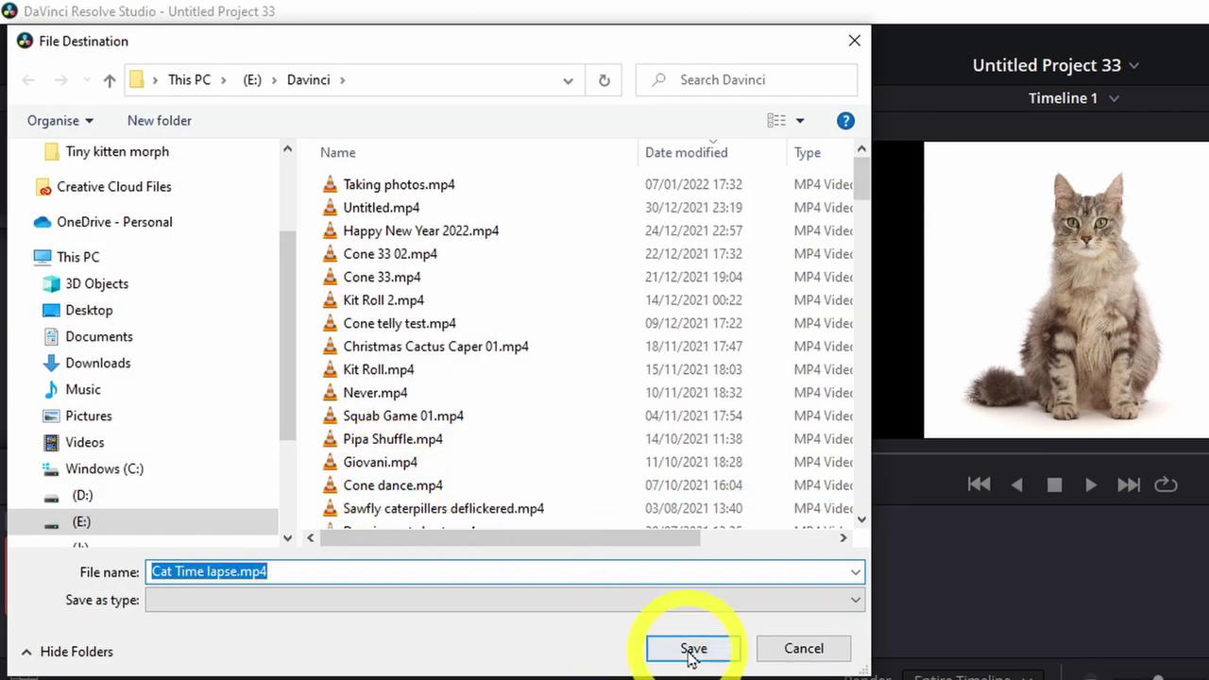
{"action": "left_click", "coordinate": [690, 652]}
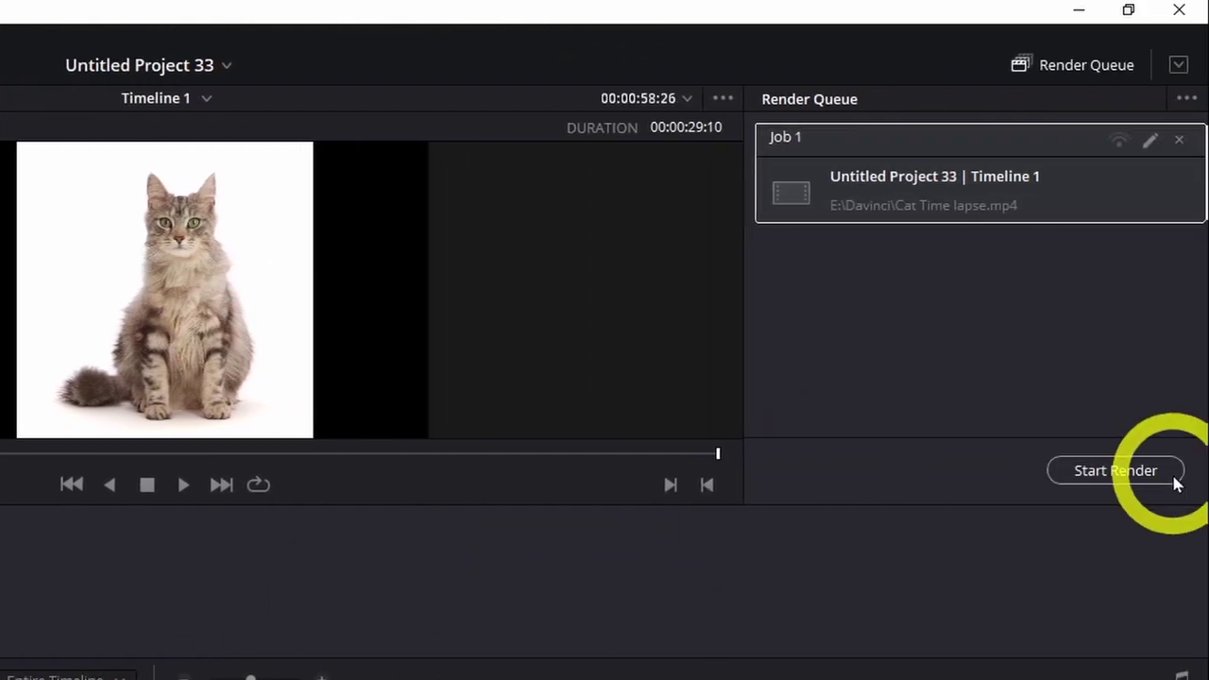
{"action": "left_click", "coordinate": [1139, 475]}
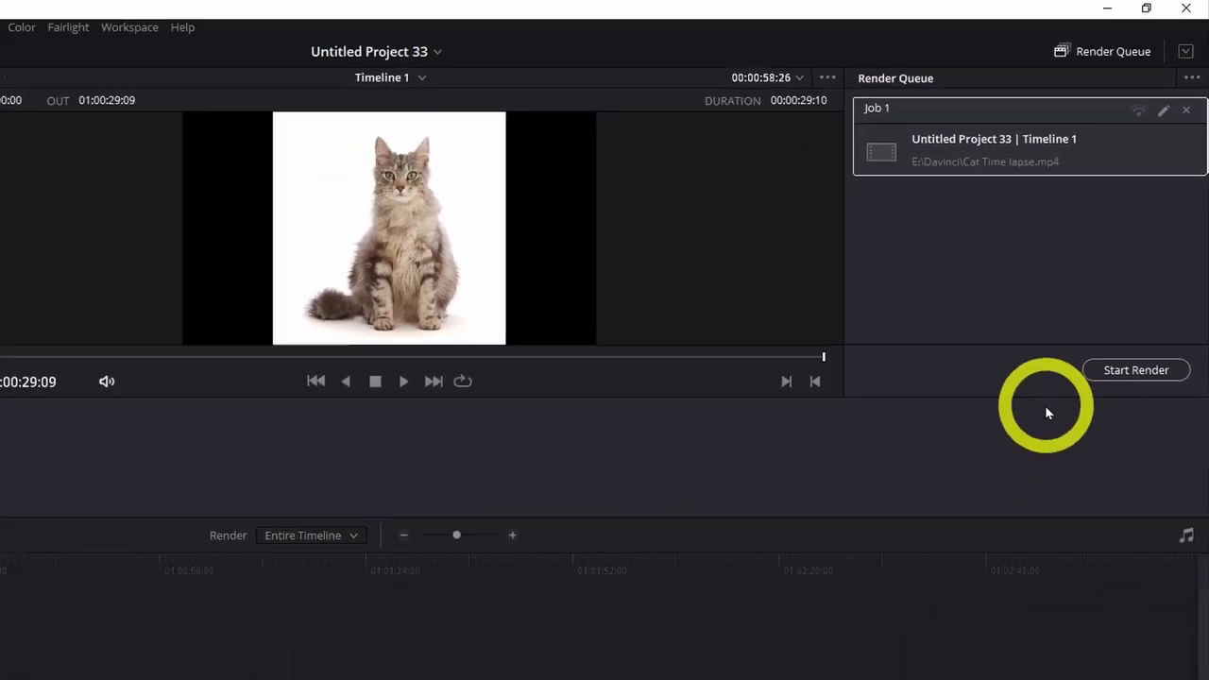